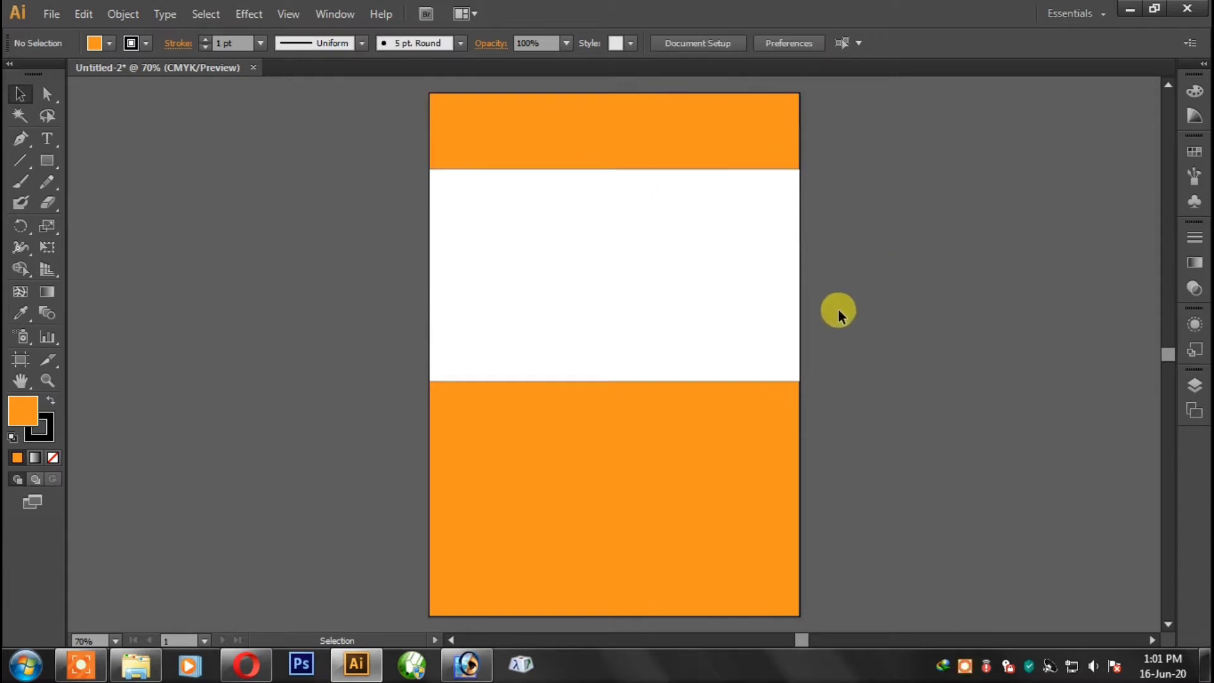
# - Duplicate the top orange band and stretch the copy vertically so it covers the whole page
pyautogui.click(716, 165)
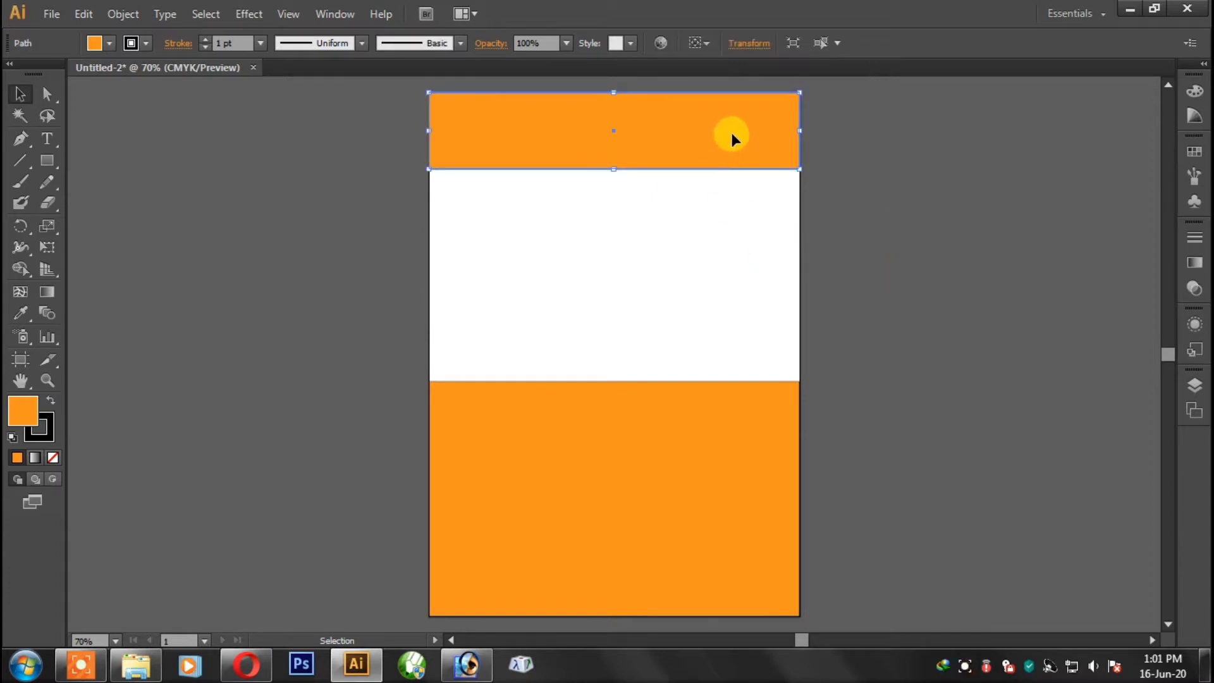
pyautogui.moveTo(730, 136); pyautogui.dragTo(731, 239)
pyautogui.hotkey('ctrl', 'z')
pyautogui.moveTo(710, 139); pyautogui.dragTo(711, 279)
pyautogui.moveTo(611, 231); pyautogui.dragTo(614, 142)
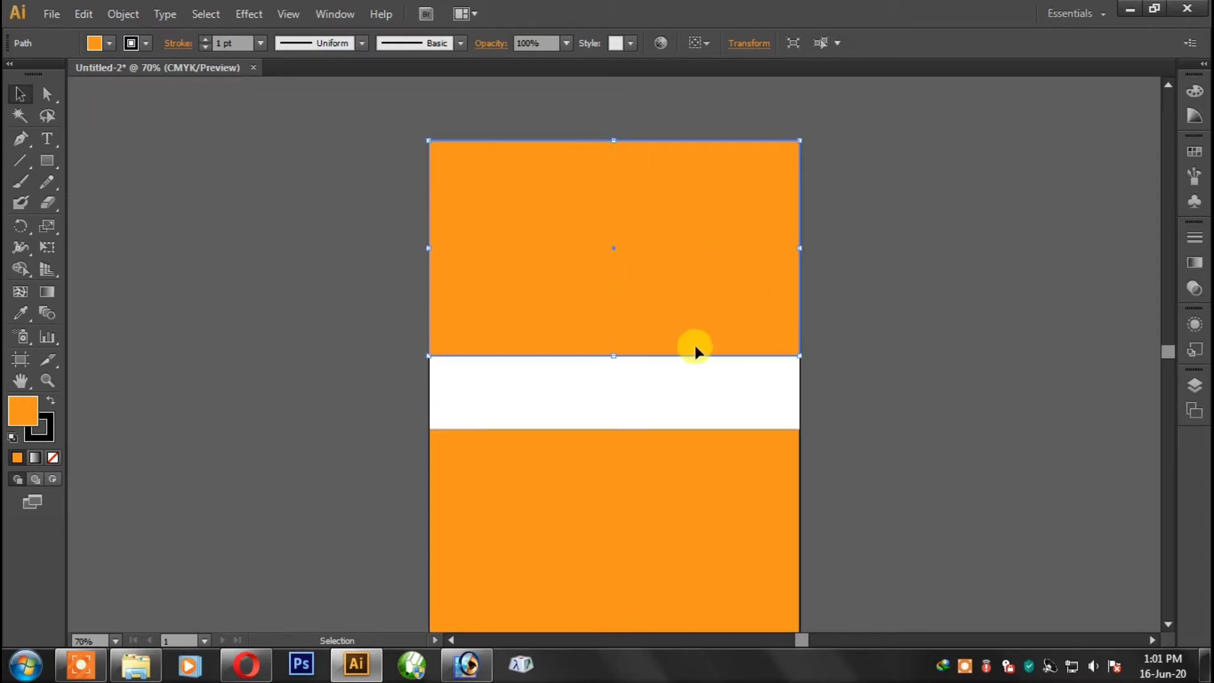
pyautogui.scroll(-3, 690, 351)
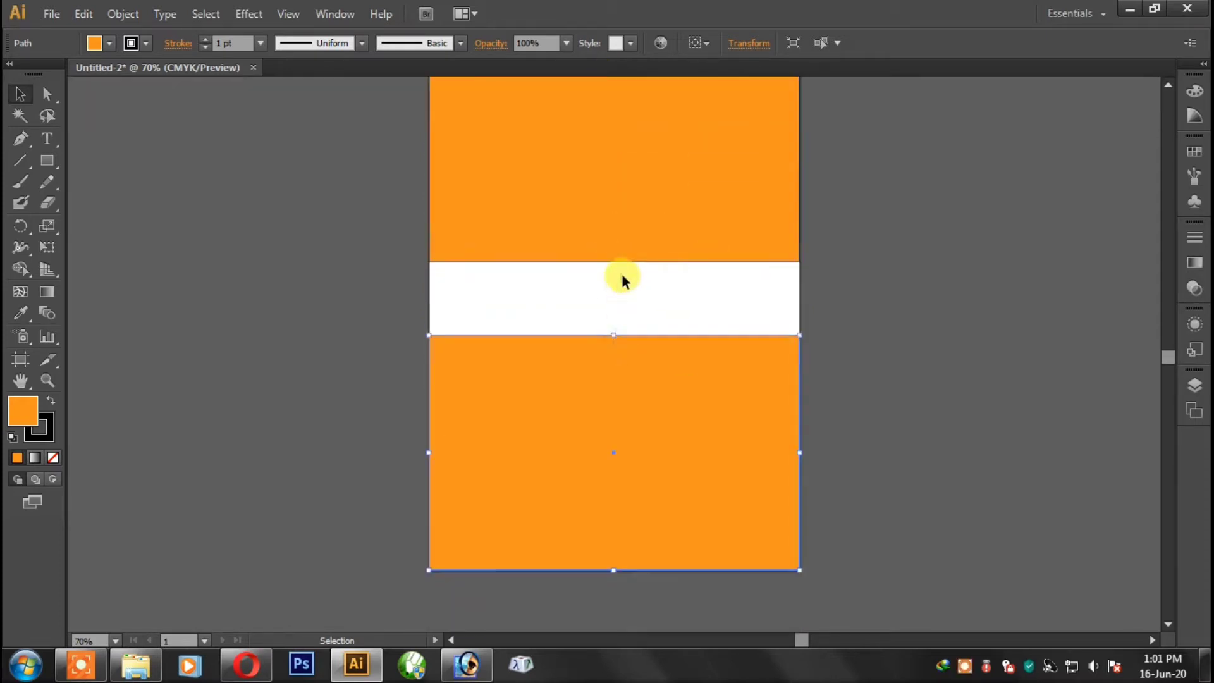
pyautogui.click(857, 282)
pyautogui.click(613, 260)
pyautogui.moveTo(613, 261); pyautogui.dragTo(617, 569)
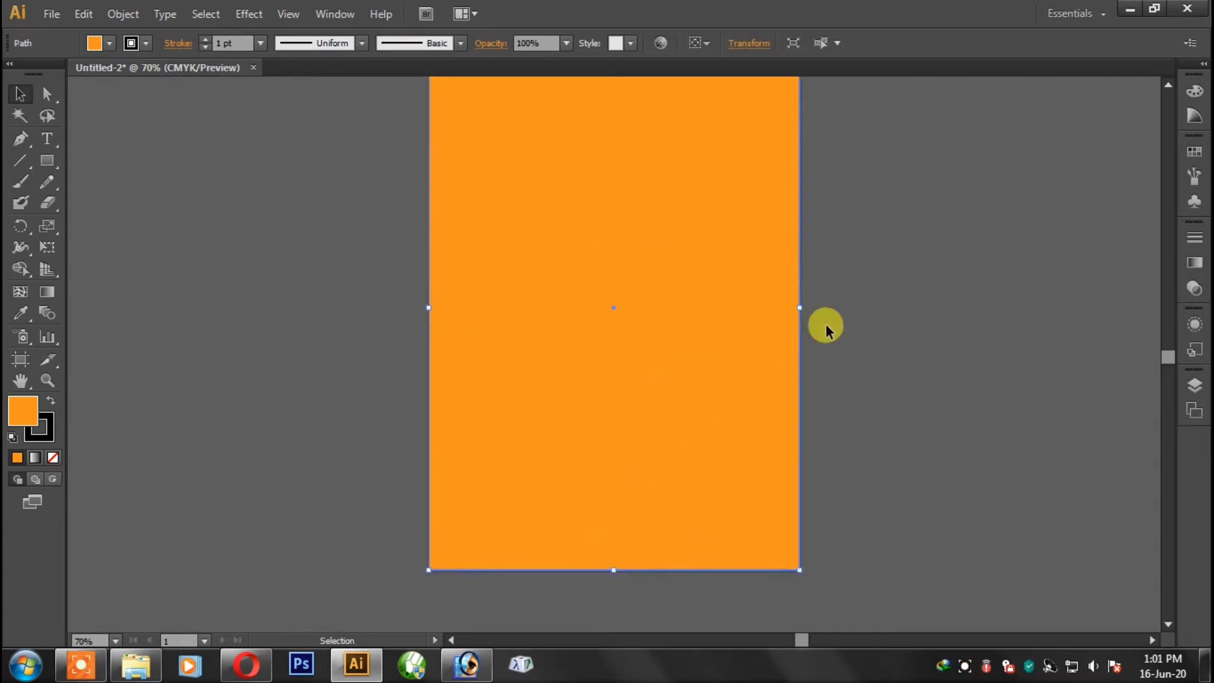
# - Fill the full-page rectangle with black
pyautogui.click(107, 42)
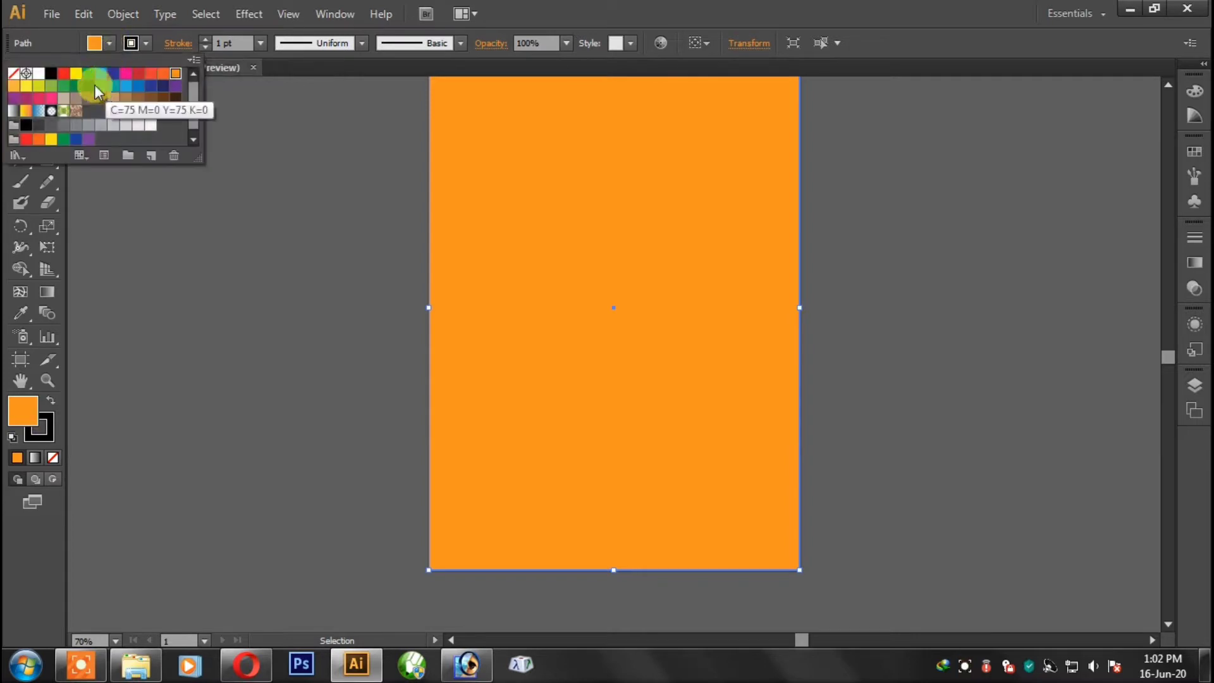
pyautogui.click(52, 73)
pyautogui.click(835, 229)
# - Remove the upper-left anchor point of the black rectangle with the Pen tool, making it a right triangle
pyautogui.hscroll(2, 779, 230)
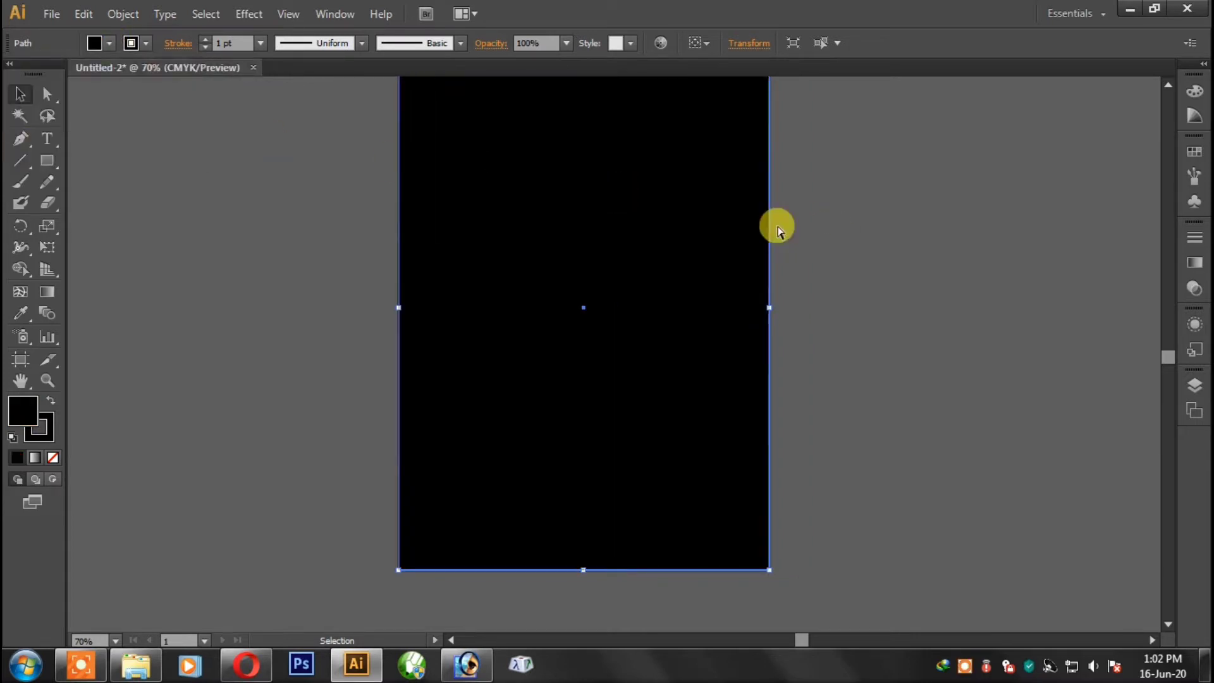
pyautogui.hotkey('ctrl', '-')
pyautogui.scroll(2, 724, 229)
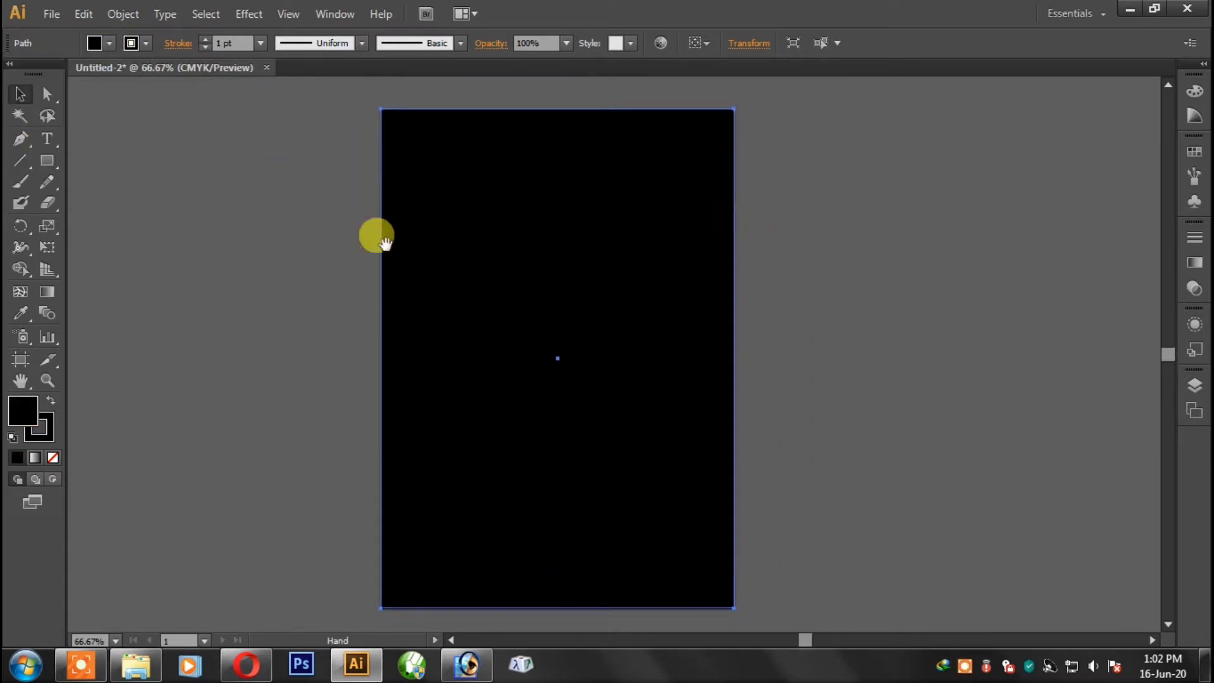
pyautogui.click(21, 139)
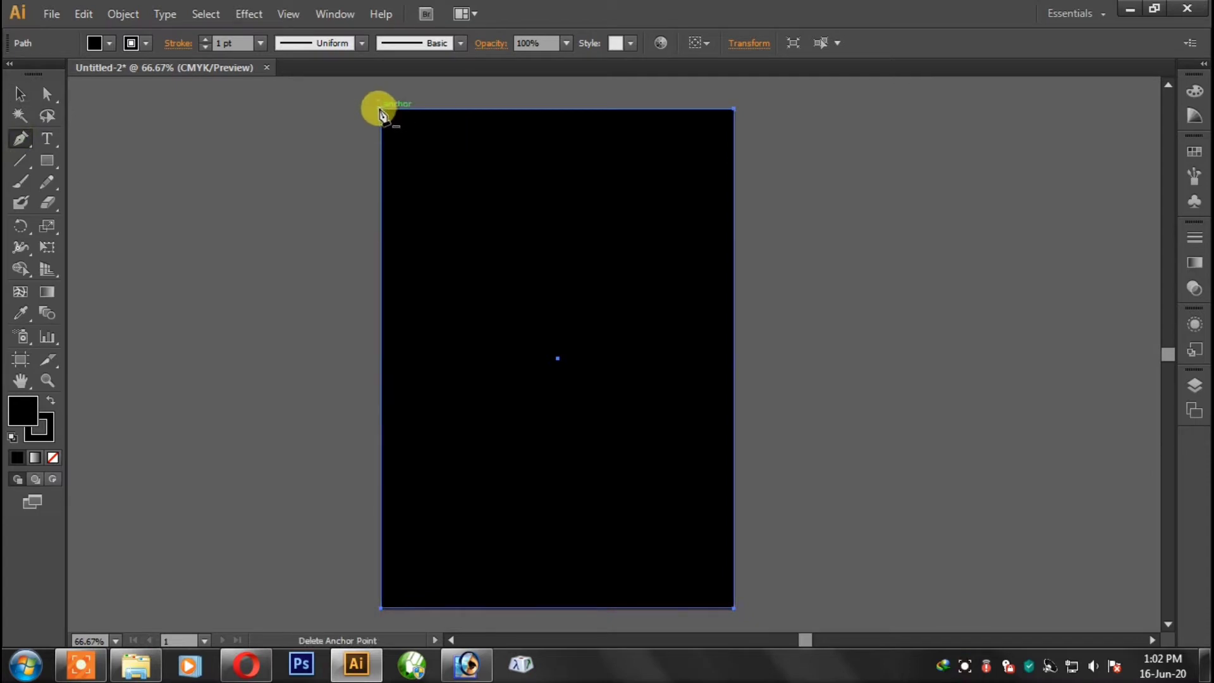
pyautogui.click(381, 110)
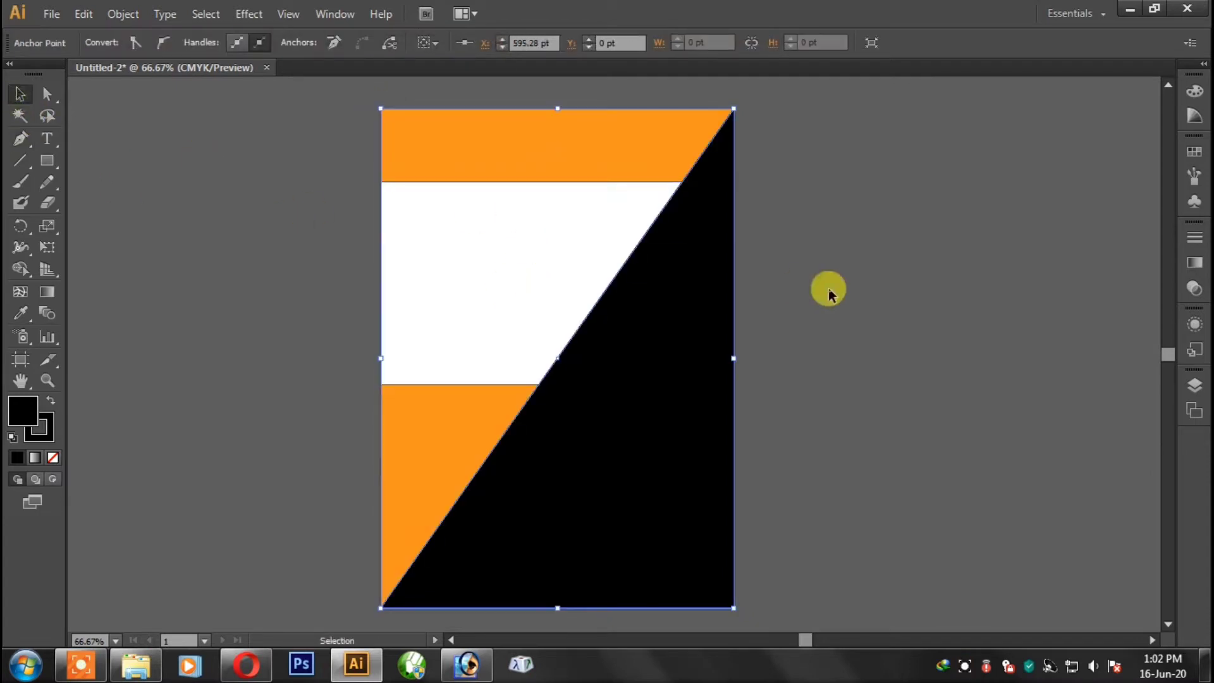
pyautogui.click(624, 284)
pyautogui.moveTo(683, 279); pyautogui.dragTo(667, 316)
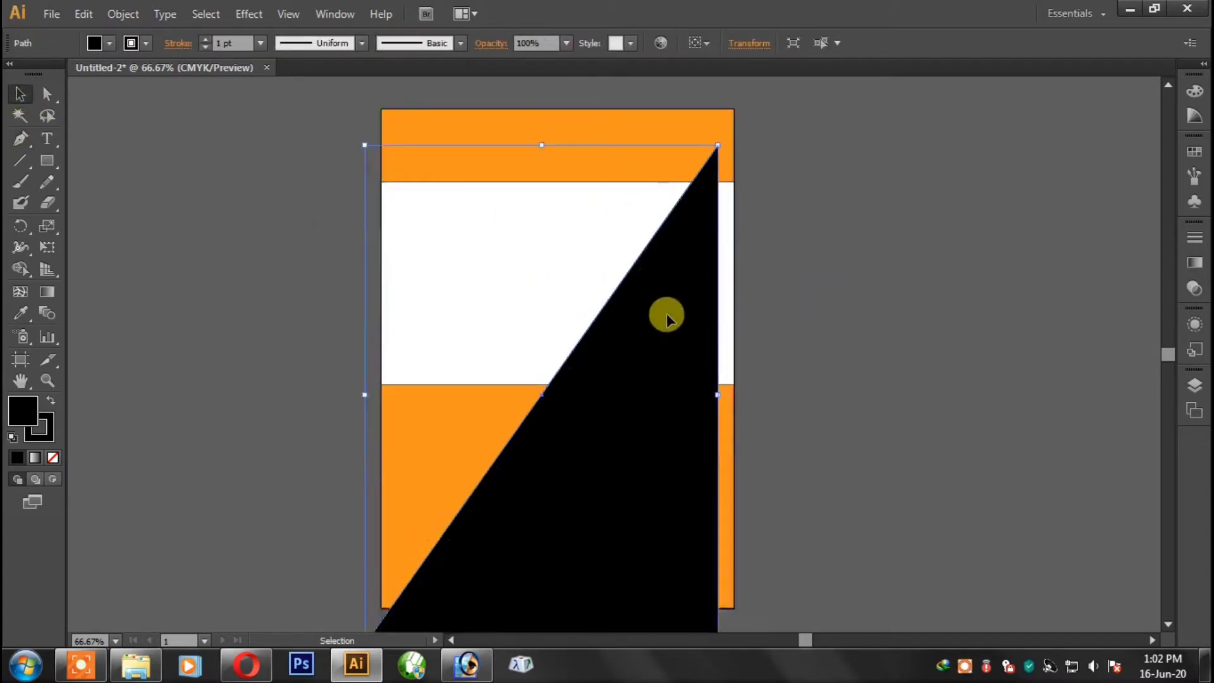
pyautogui.hotkey('ctrl', 'z')
# - Reflect the black triangle across the vertical axis
pyautogui.rightClick(715, 182)
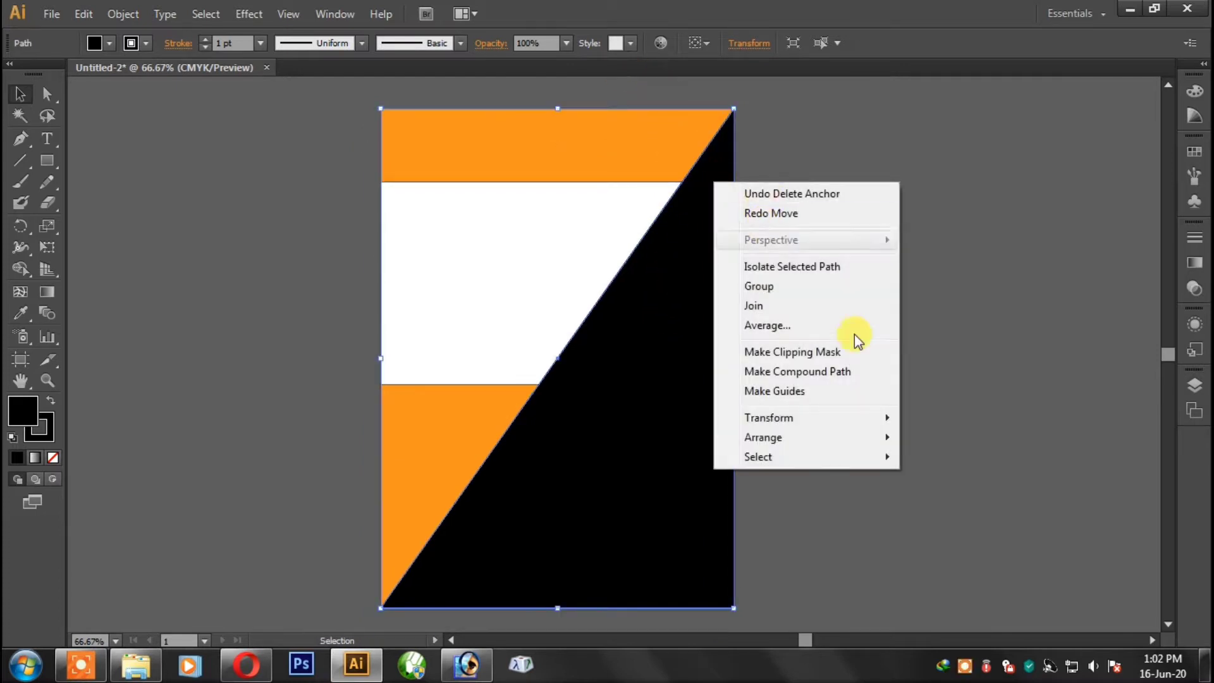
pyautogui.moveTo(818, 412)
pyautogui.click(954, 483)
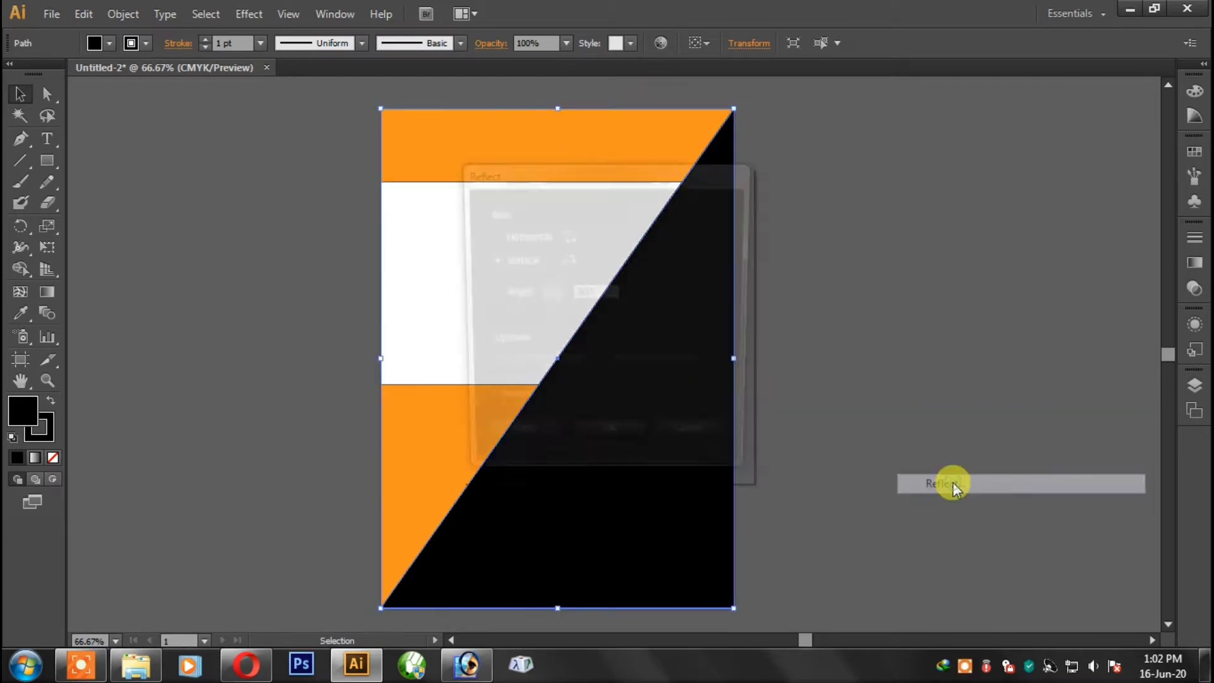
pyautogui.click(661, 465)
pyautogui.click(1027, 305)
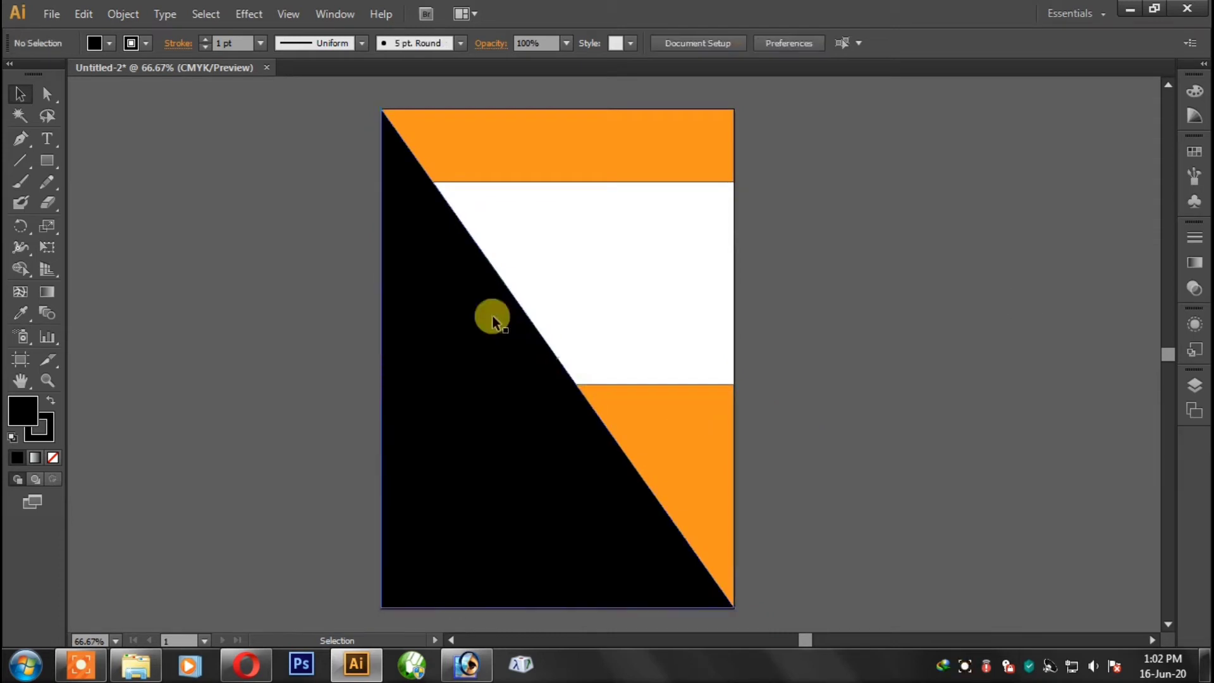
pyautogui.click(439, 225)
pyautogui.doubleClick(412, 158)
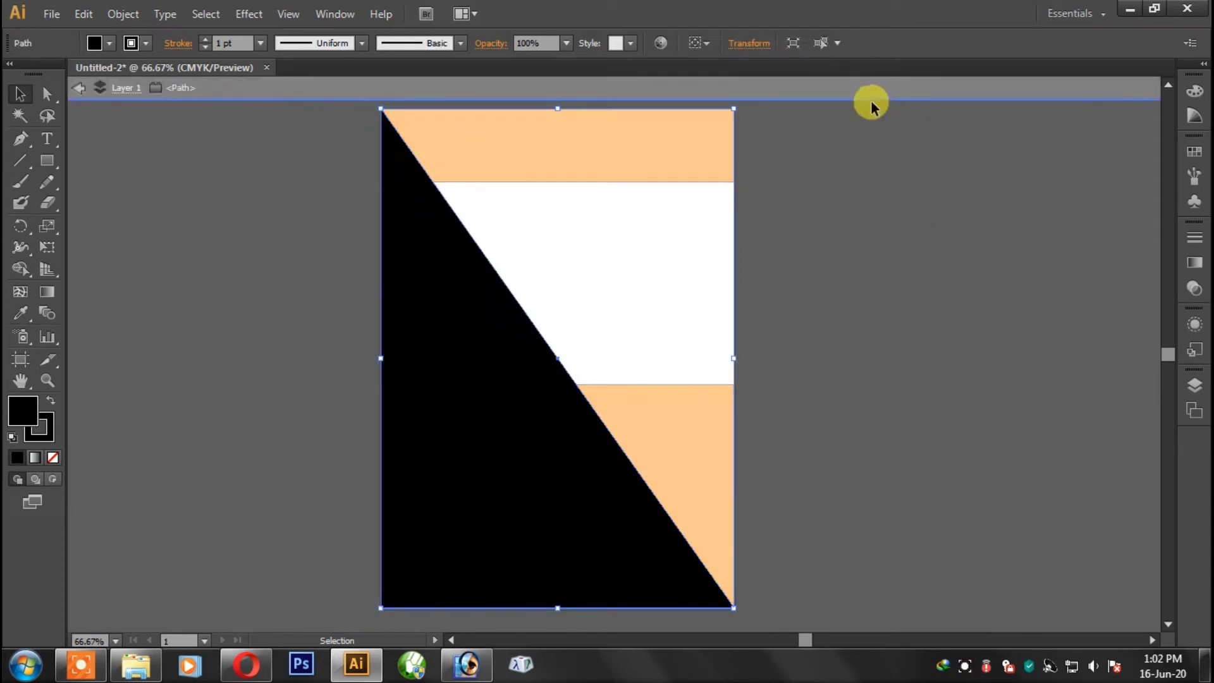
pyautogui.click(857, 149)
pyautogui.click(845, 101)
# - Send the black triangle behind the two orange bands
pyautogui.click(733, 392)
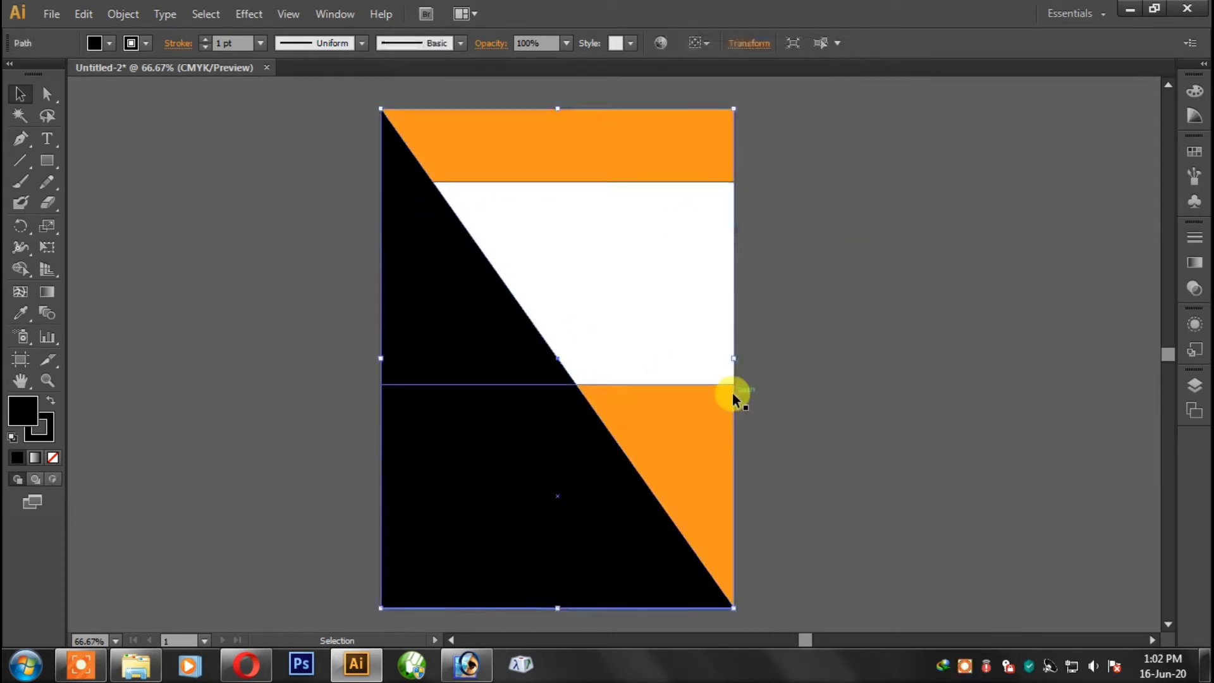
pyautogui.press('Delete')
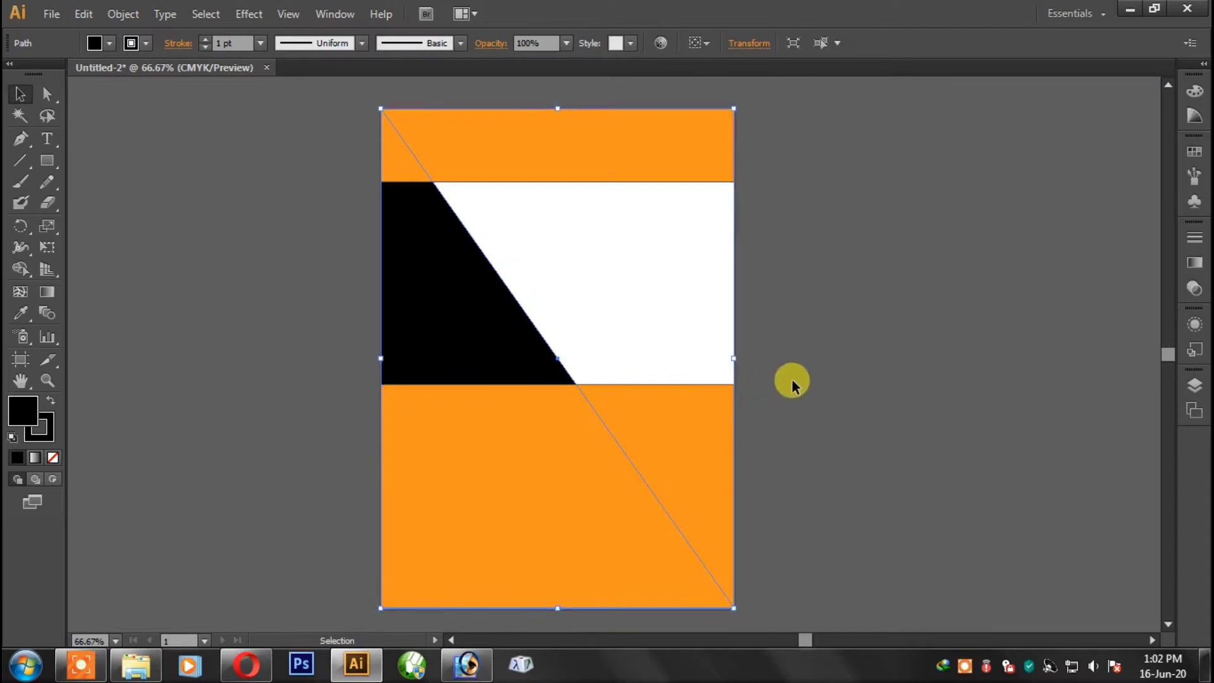
pyautogui.click(795, 384)
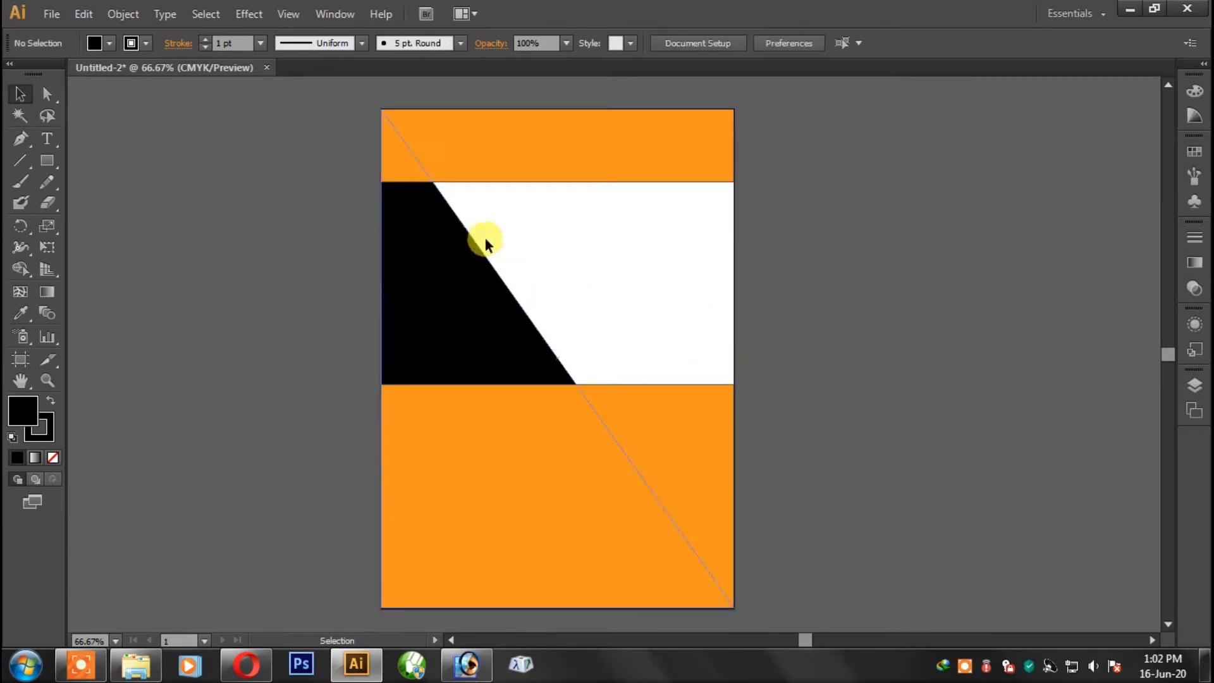
# - Split off the corner where the black triangle overlaps the top orange band, using Shape Builder on both shapes
pyautogui.click(470, 161)
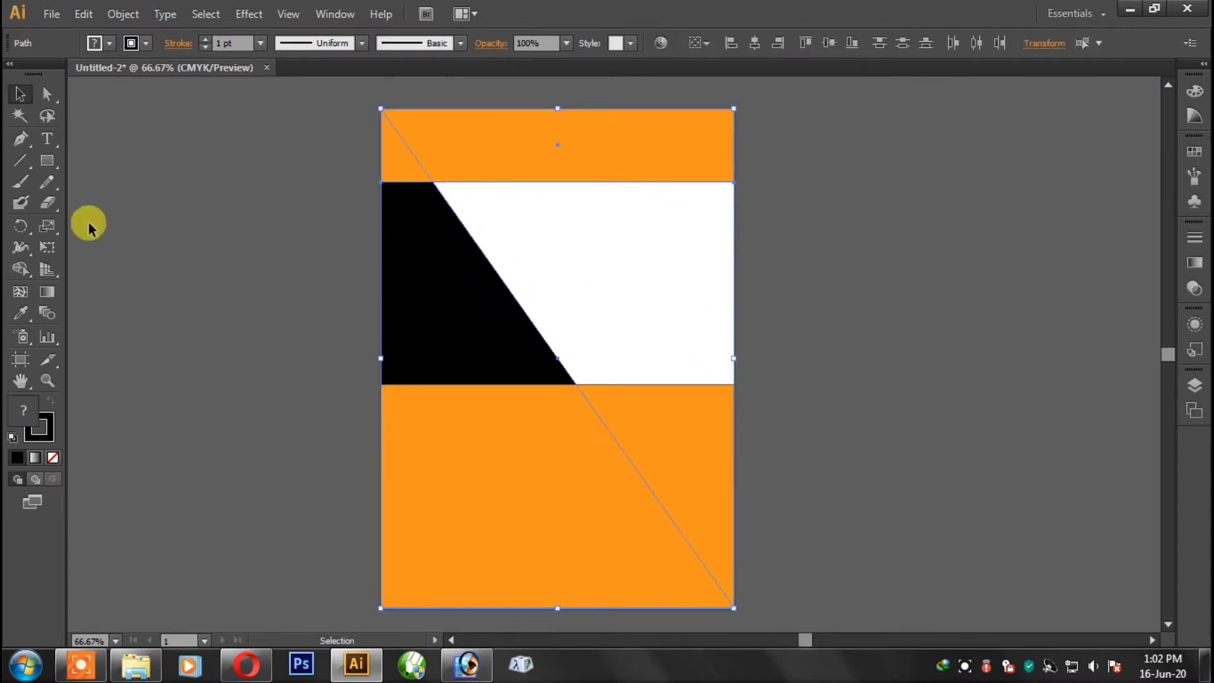
pyautogui.click(21, 271)
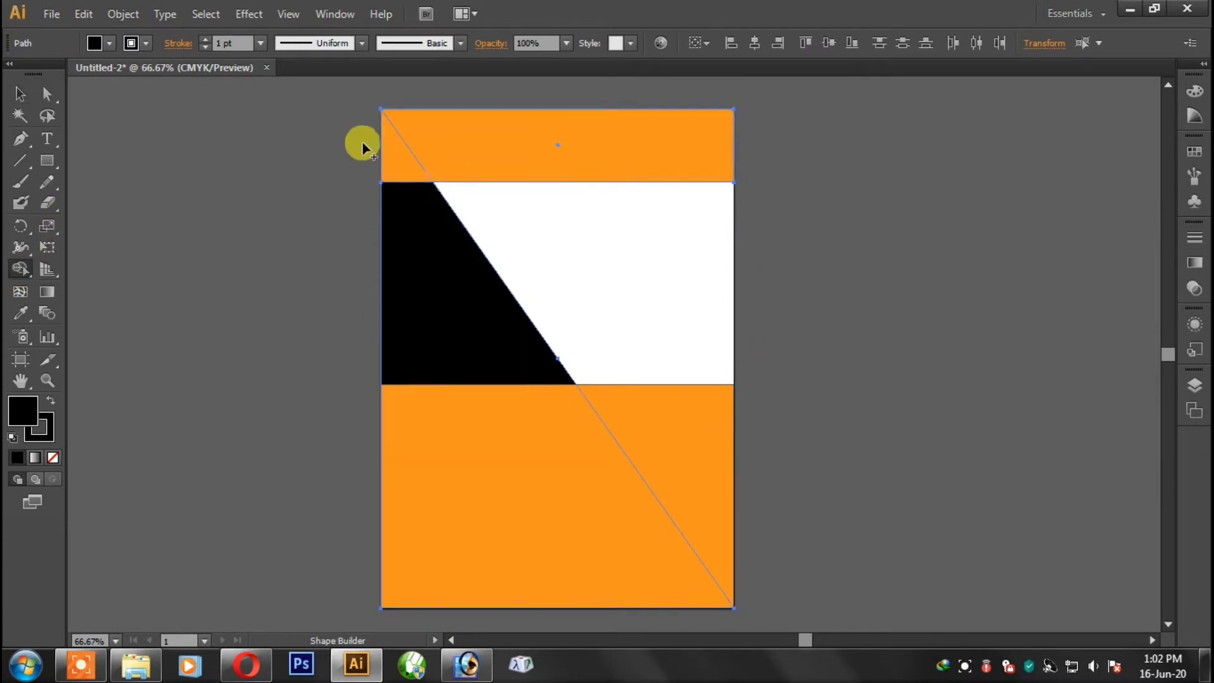
pyautogui.moveTo(411, 181); pyautogui.dragTo(408, 179)
pyautogui.click(21, 95)
pyautogui.click(590, 250)
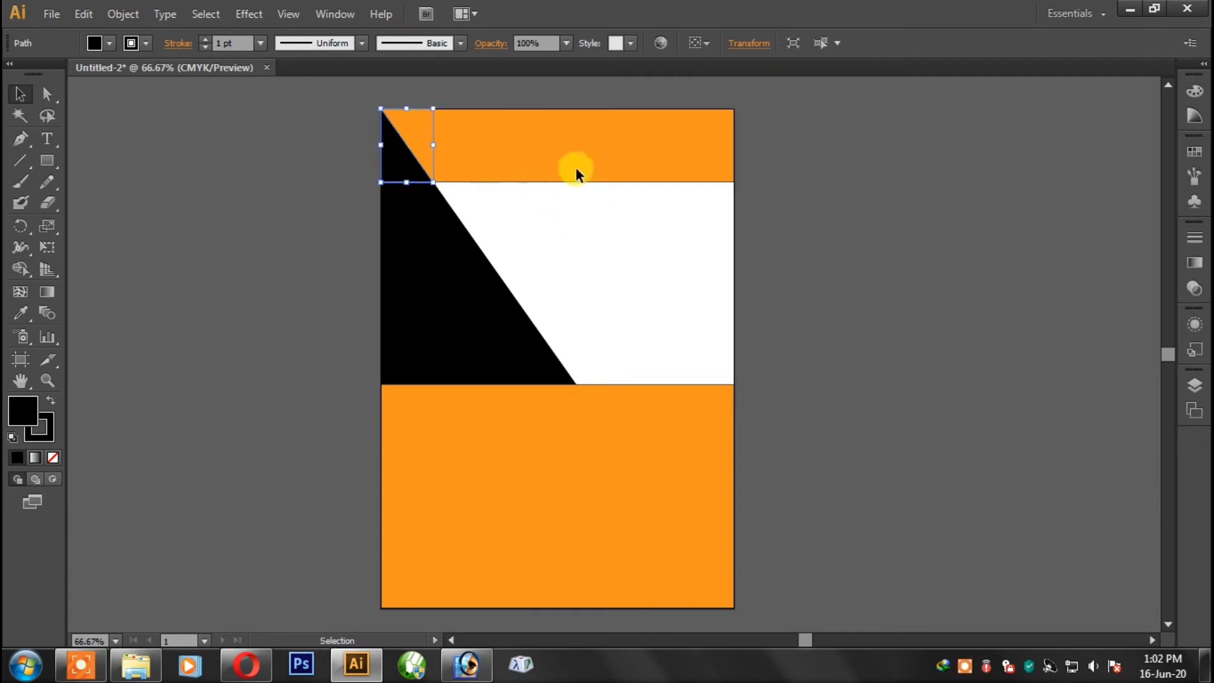
# - Fill the small upper-left corner triangle with the same orange as the bands
pyautogui.click(111, 43)
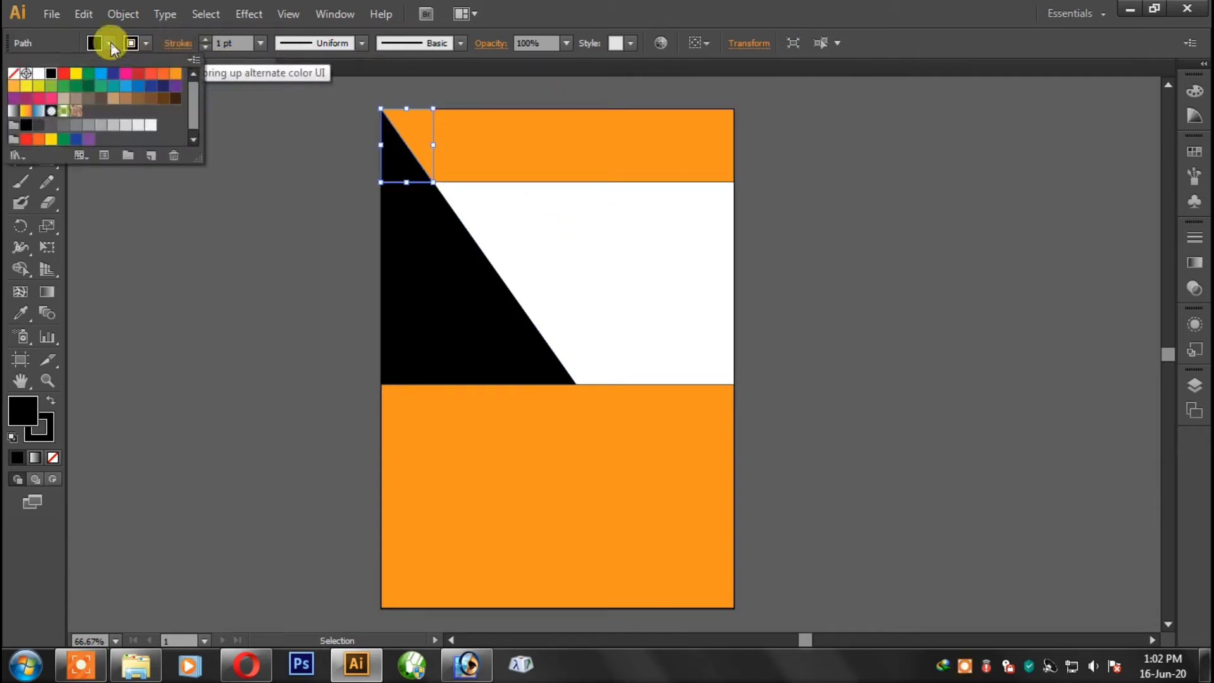
pyautogui.click(177, 75)
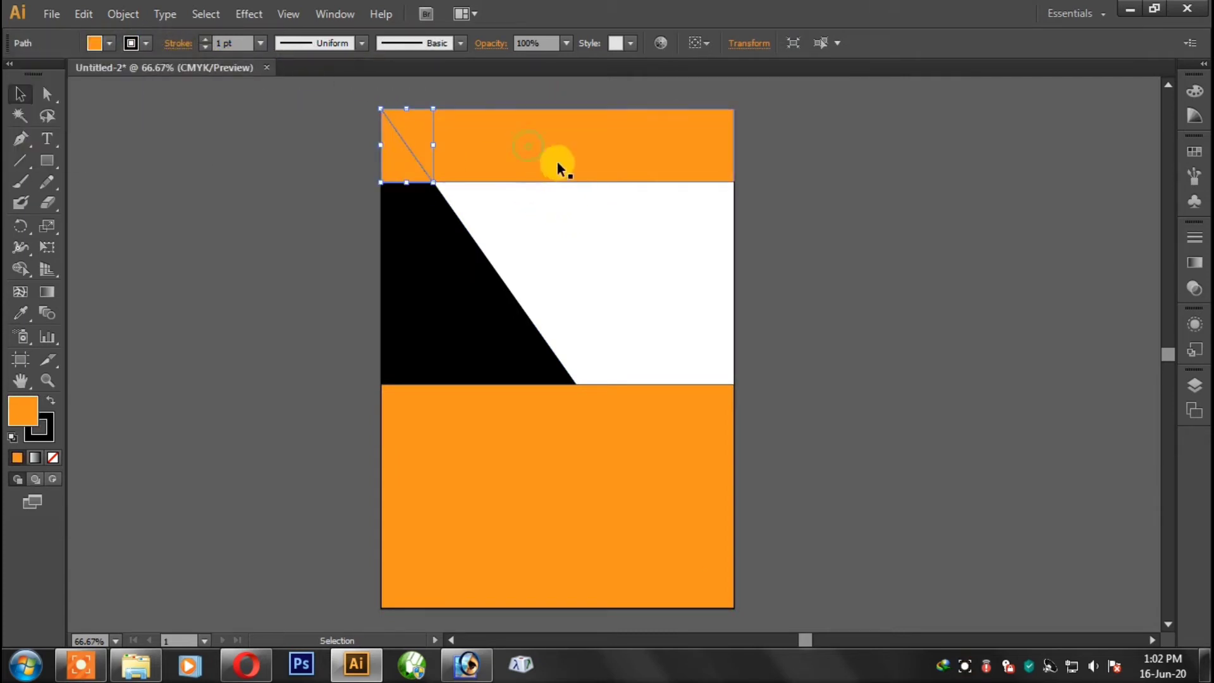
pyautogui.click(587, 257)
# - Fill the rest of the top orange band with black
pyautogui.click(557, 177)
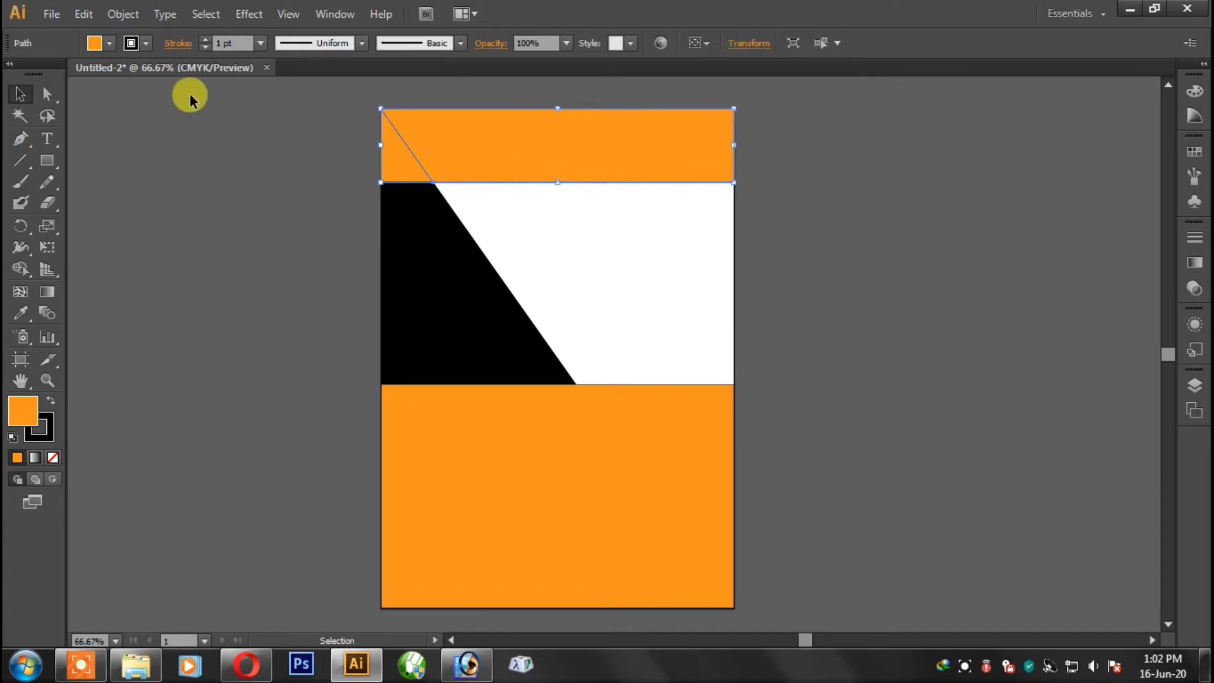
pyautogui.click(110, 43)
pyautogui.click(50, 76)
pyautogui.click(759, 253)
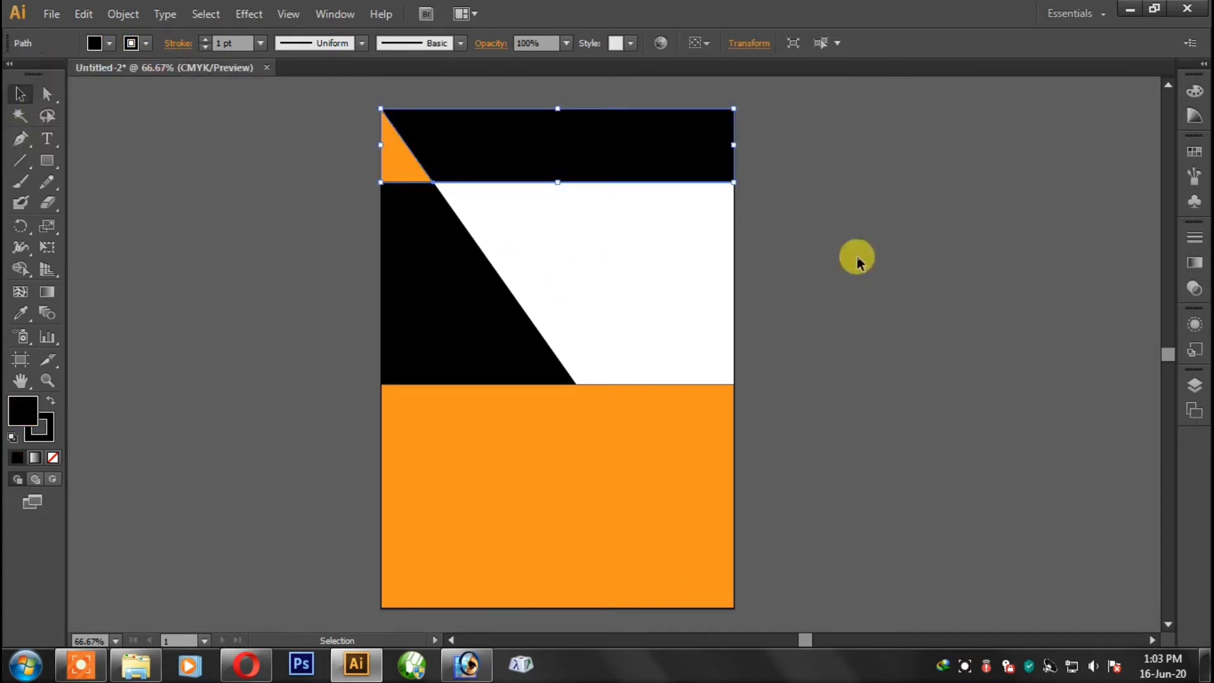
pyautogui.click(857, 256)
# - Separate the right-hand triangle of the lower orange band along the diagonal with Shape Builder, keeping it in place
pyautogui.click(608, 367)
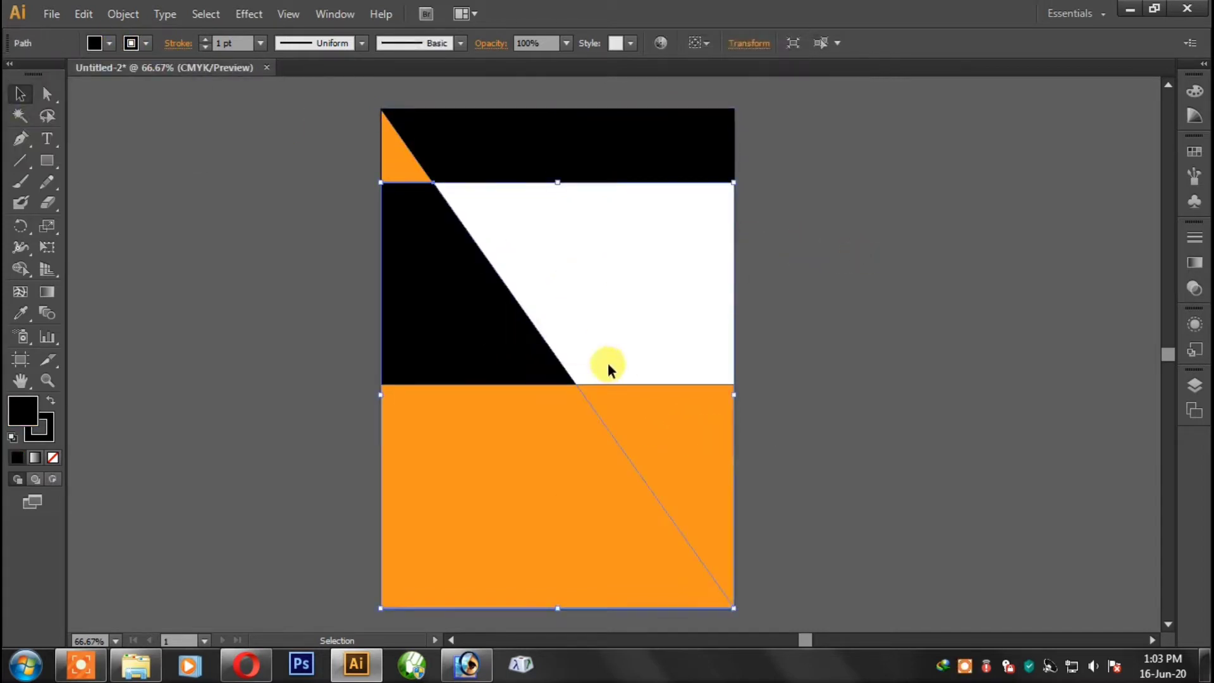
pyautogui.keyDown('shift'); pyautogui.click(704, 431); pyautogui.keyUp('shift')
pyautogui.click(895, 353)
pyautogui.click(468, 330)
pyautogui.keyDown('shift'); pyautogui.click(684, 450); pyautogui.keyUp('shift')
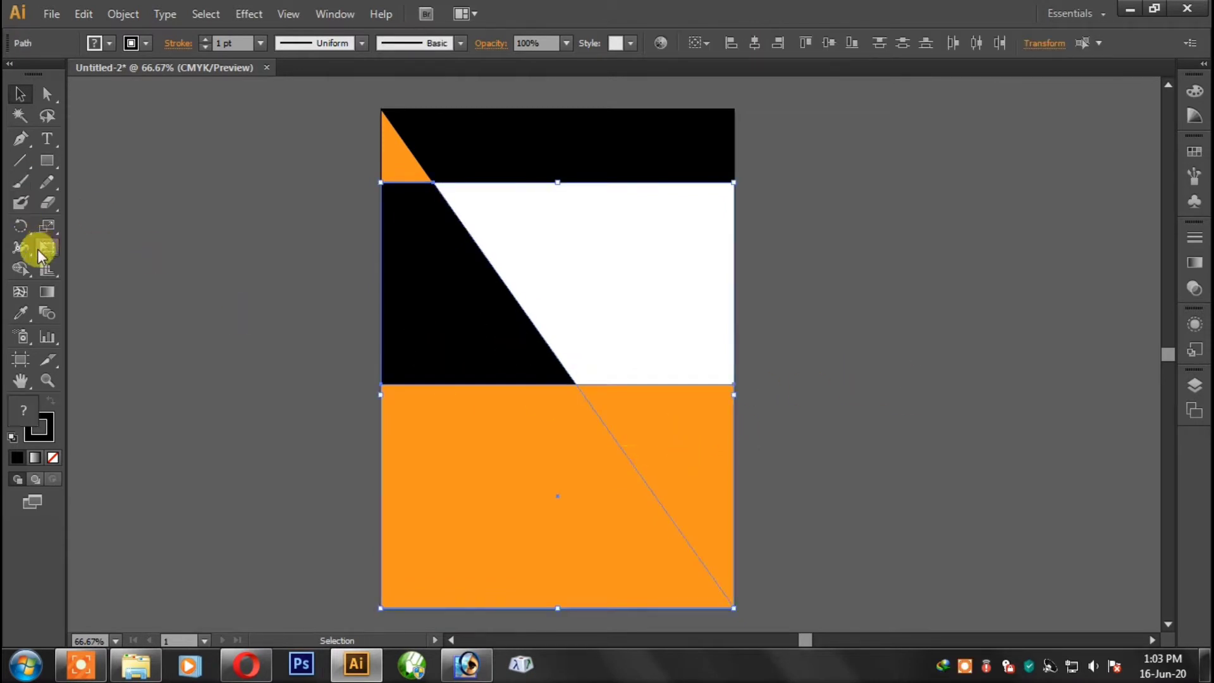
pyautogui.click(21, 269)
pyautogui.moveTo(669, 448); pyautogui.dragTo(702, 491)
pyautogui.click(19, 93)
pyautogui.moveTo(664, 447); pyautogui.dragTo(713, 396)
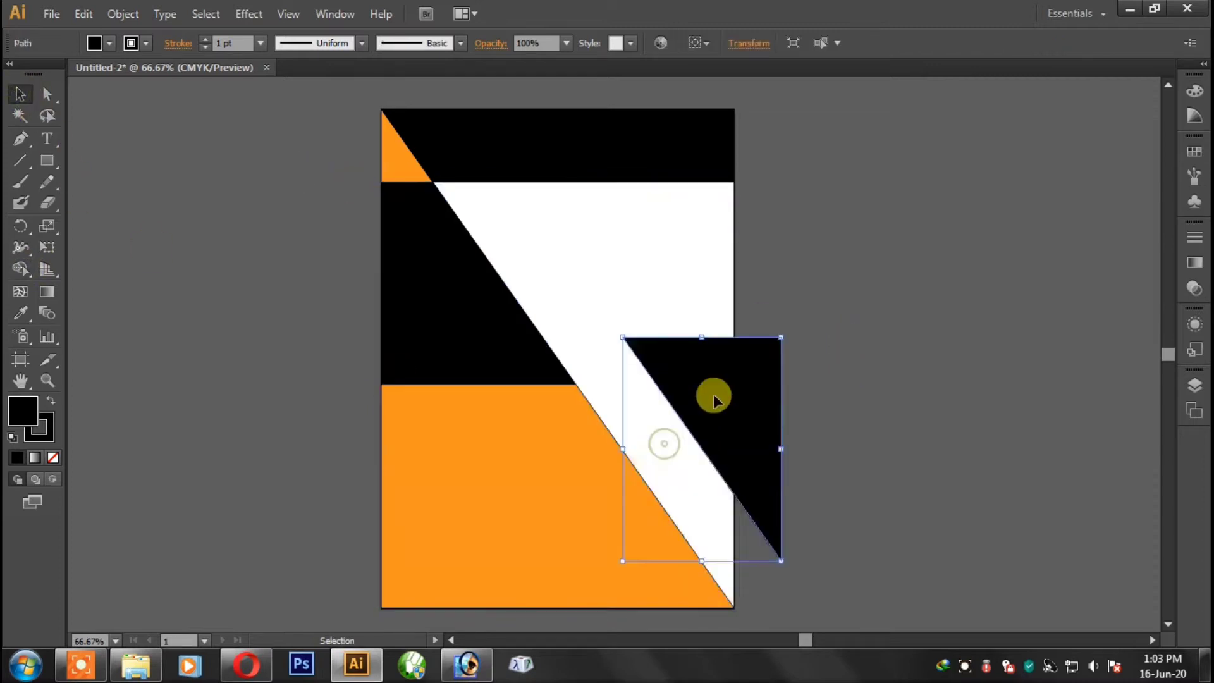
pyautogui.hotkey('ctrl', 'z')
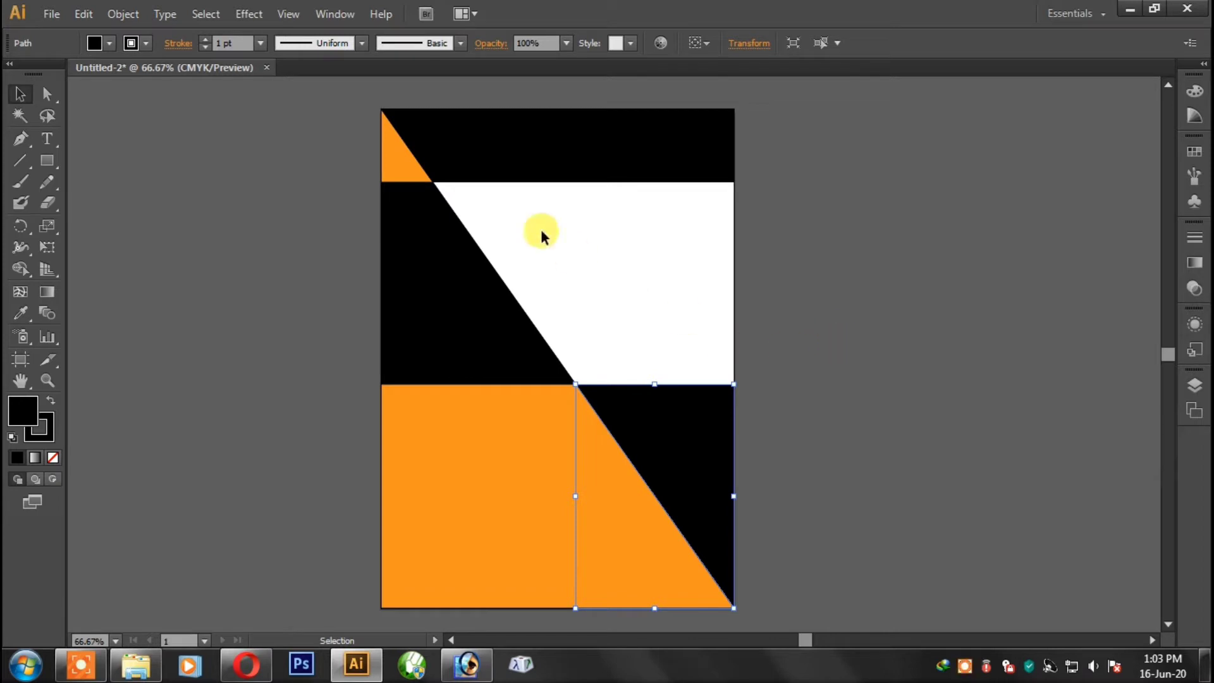
# - Set the lower-right triangle's stroke to none
pyautogui.click(146, 43)
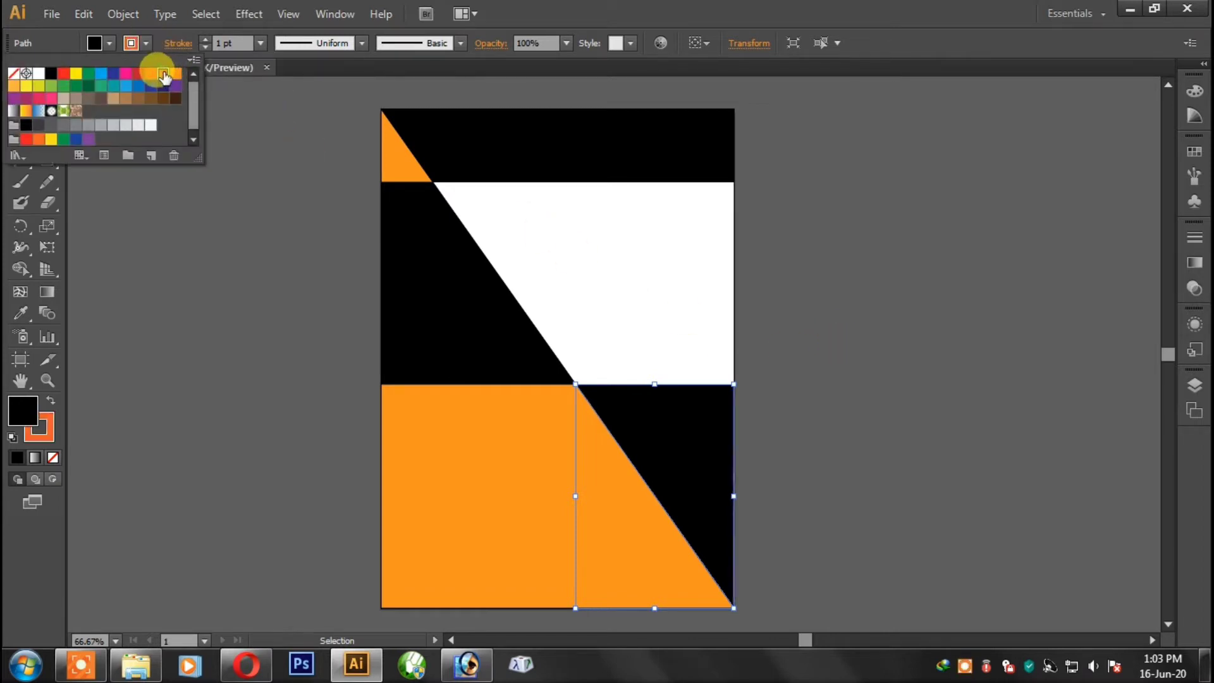
pyautogui.click(293, 163)
pyautogui.click(146, 43)
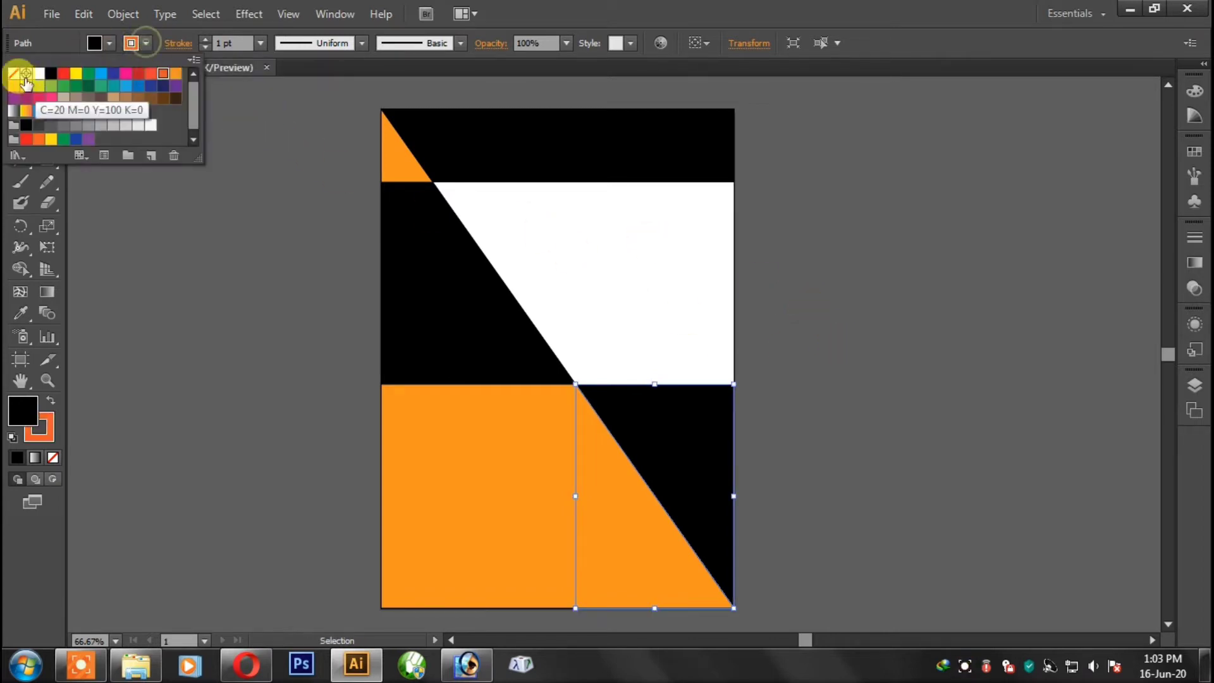
pyautogui.click(14, 73)
pyautogui.press('Escape')
# - Fill the lower-right triangle with the deeper red-orange swatch
pyautogui.click(111, 43)
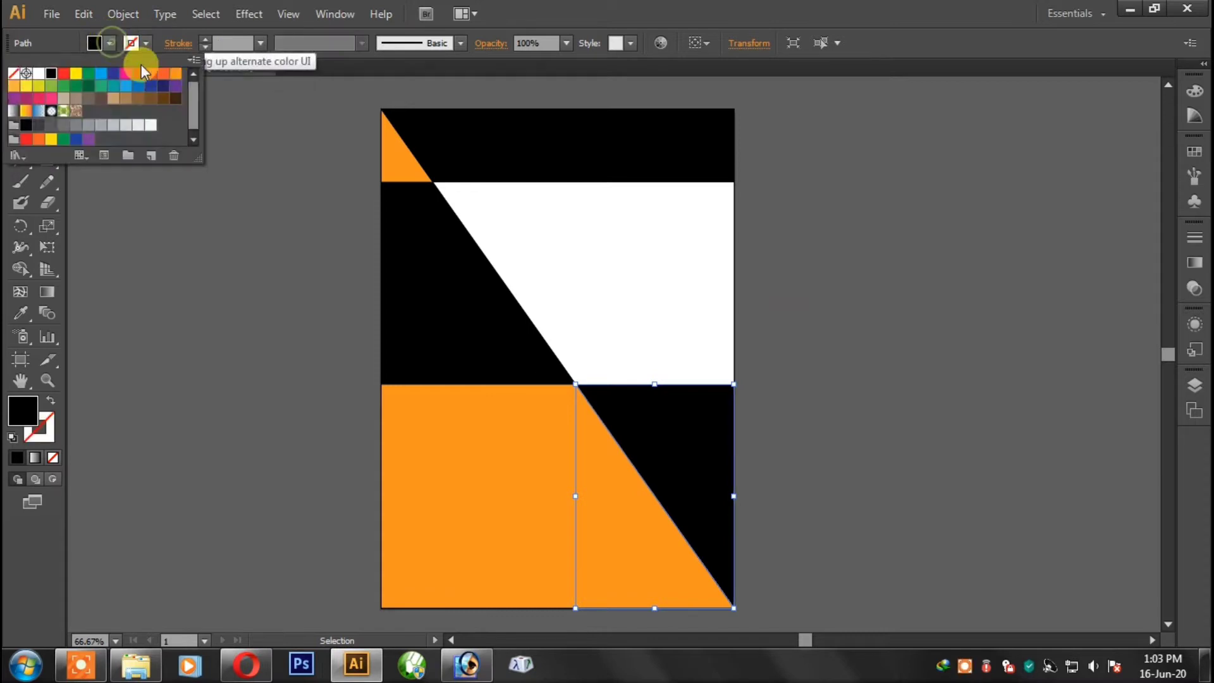
pyautogui.click(205, 137)
pyautogui.click(810, 408)
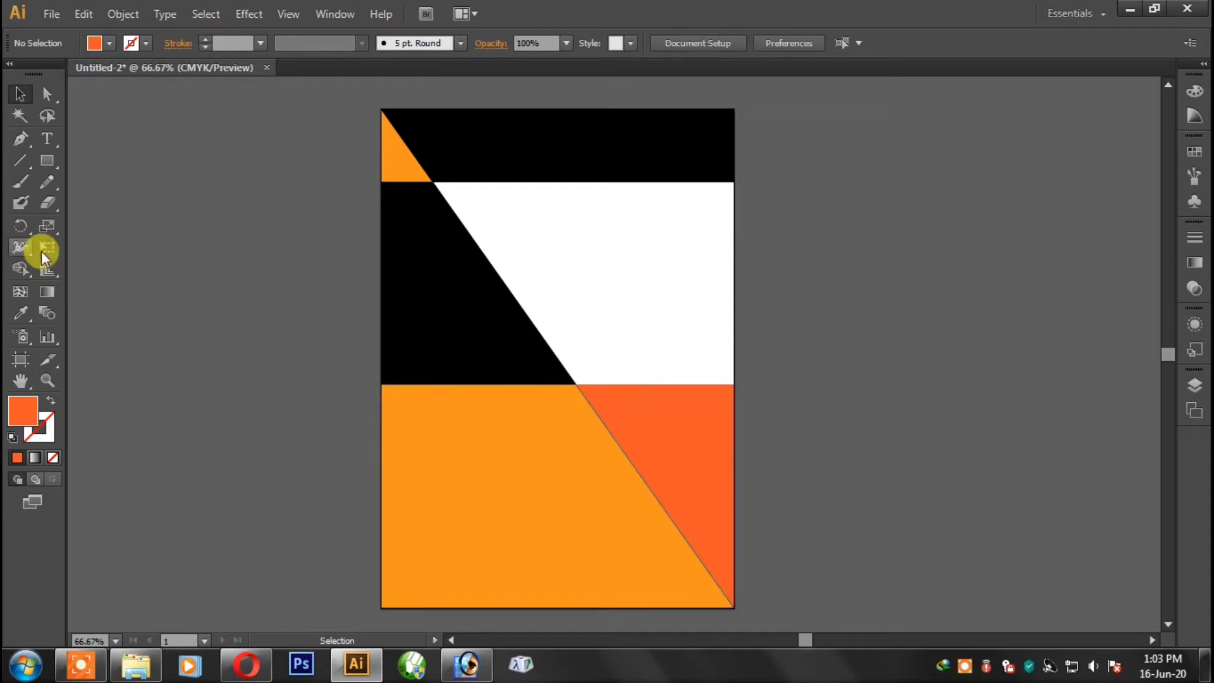
# - Duplicate the black top band onto the lower orange area and scale the copy down against the page's right edge
pyautogui.rightClick(607, 166)
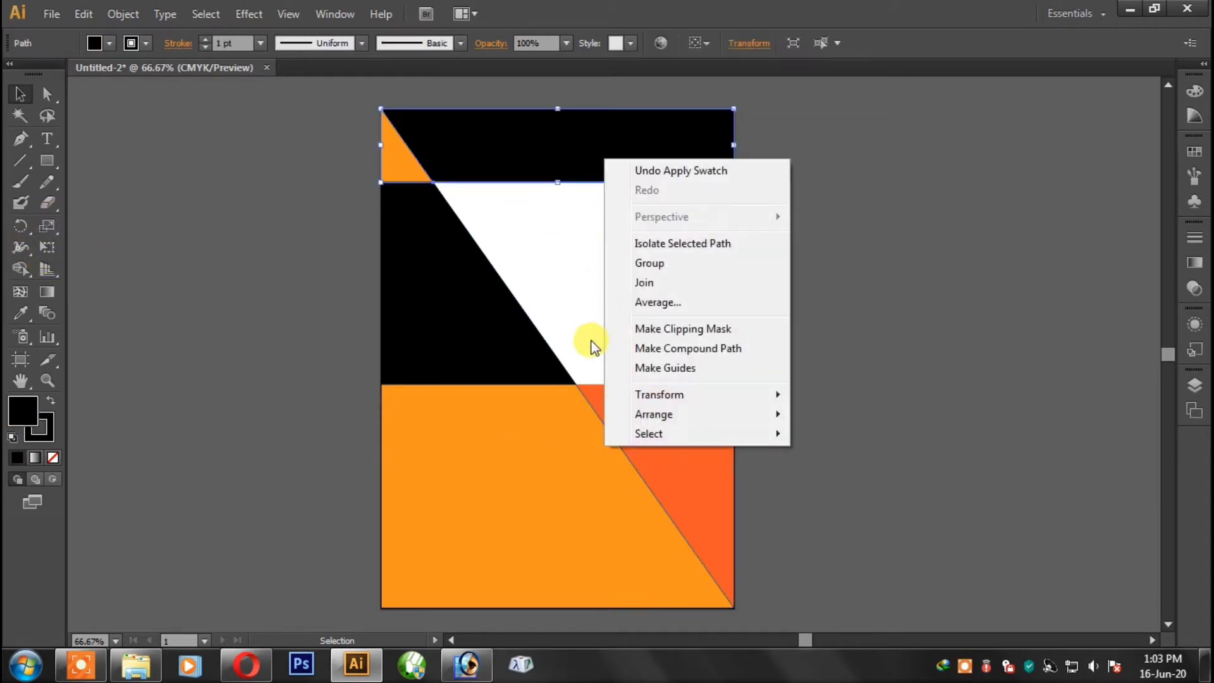
pyautogui.click(541, 273)
pyautogui.moveTo(589, 169); pyautogui.dragTo(601, 464)
pyautogui.moveTo(381, 423); pyautogui.dragTo(465, 446)
# - Rotate the black band copy on the lower orange area by 180 degrees
pyautogui.rightClick(616, 469)
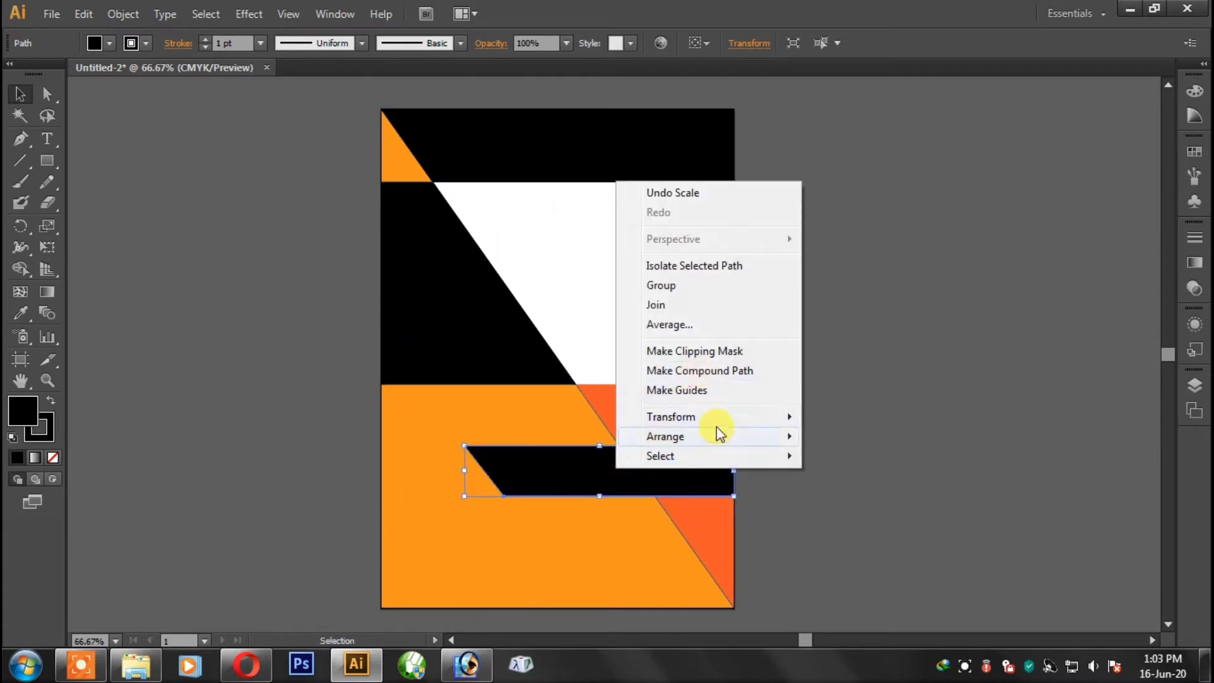
pyautogui.moveTo(721, 417)
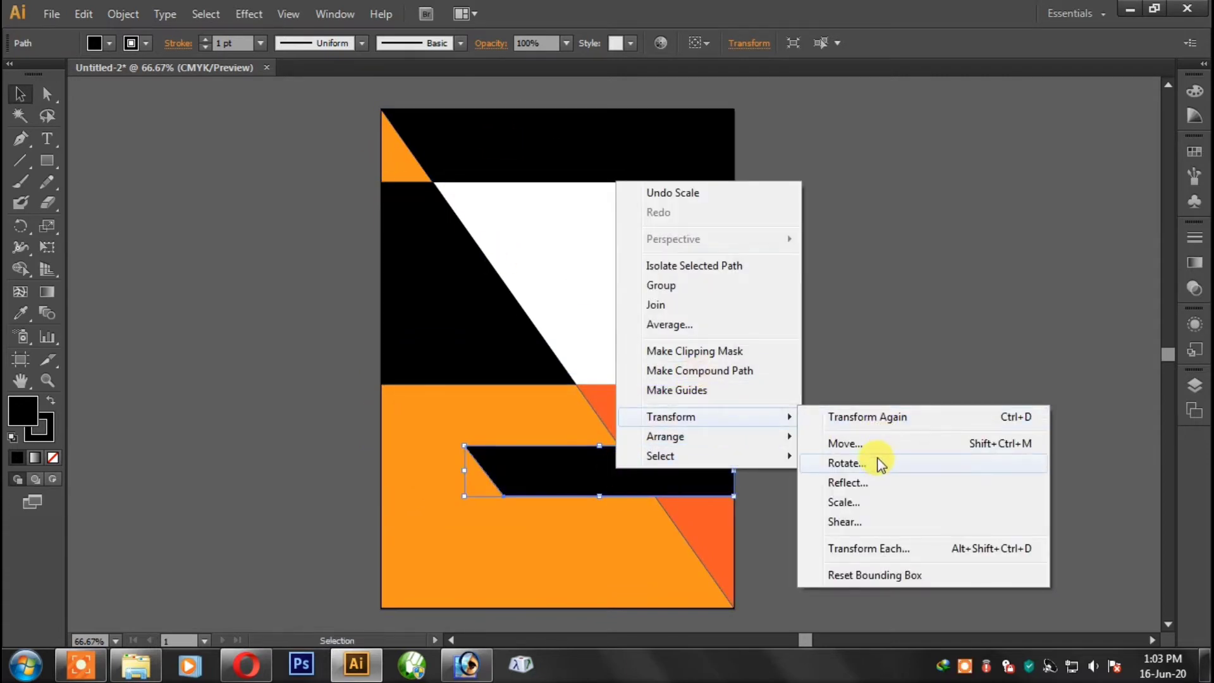
pyautogui.click(846, 463)
pyautogui.write('180')
pyautogui.press('Return')
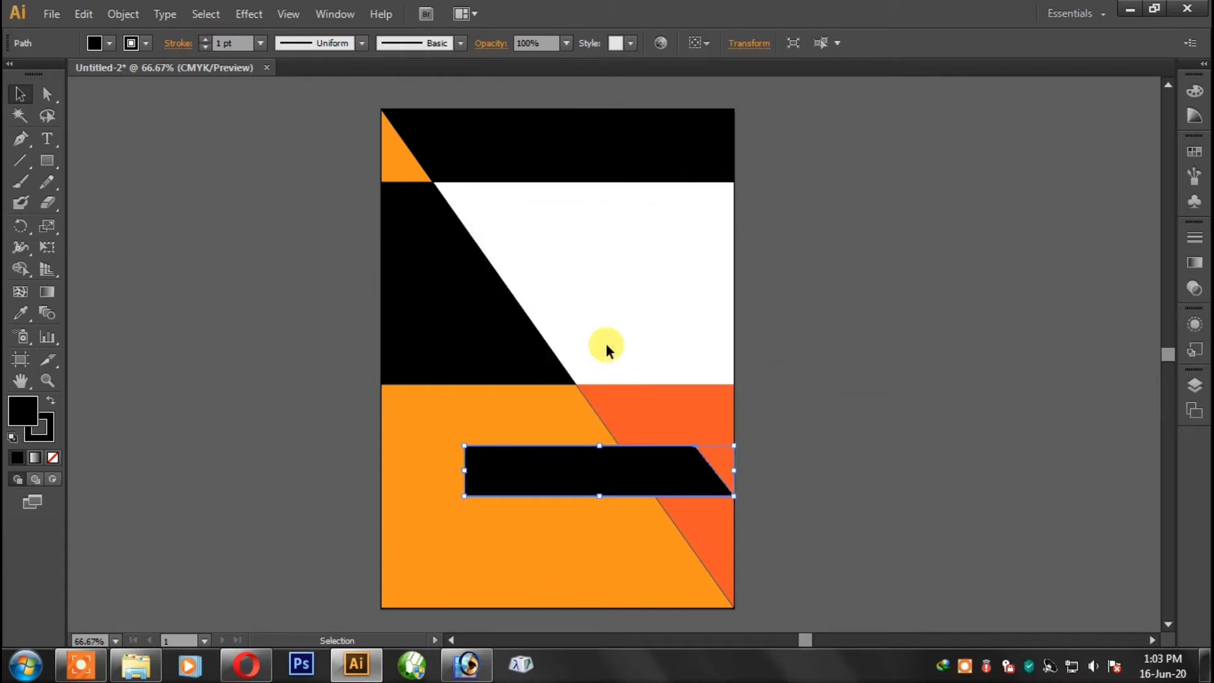
# - Reflect the black band copy horizontally so its slanted end faces the page's left side
pyautogui.rightClick(624, 469)
pyautogui.moveTo(708, 423)
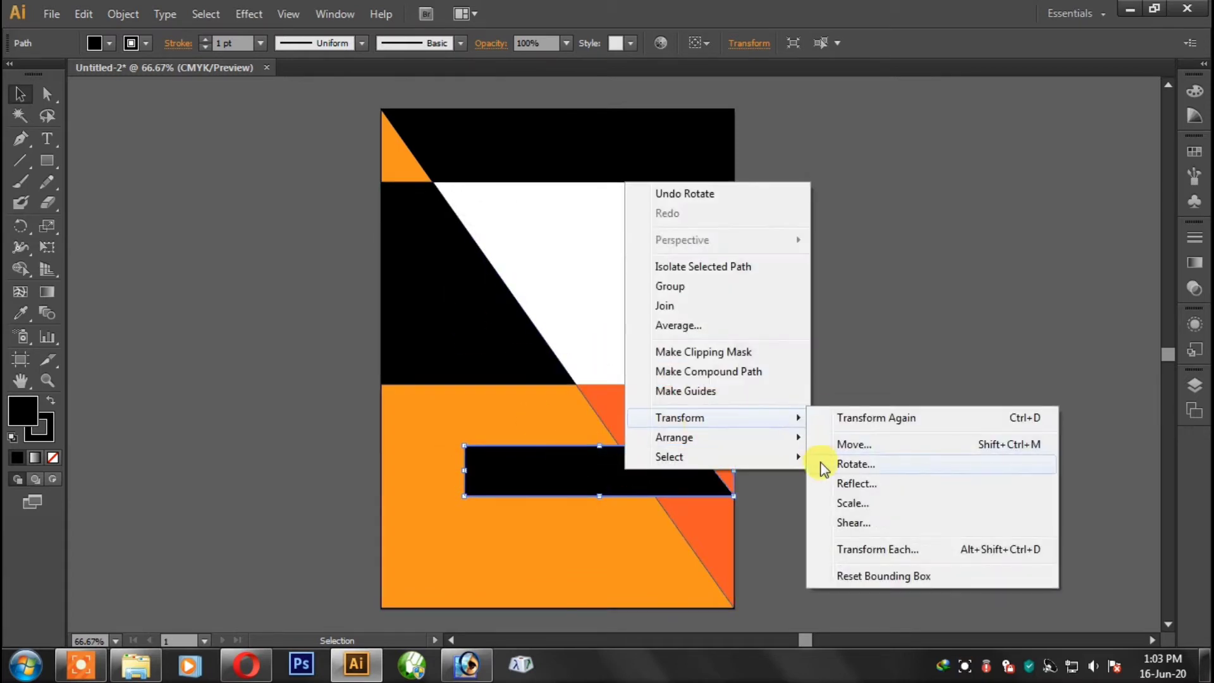
pyautogui.click(823, 479)
pyautogui.press('Return')
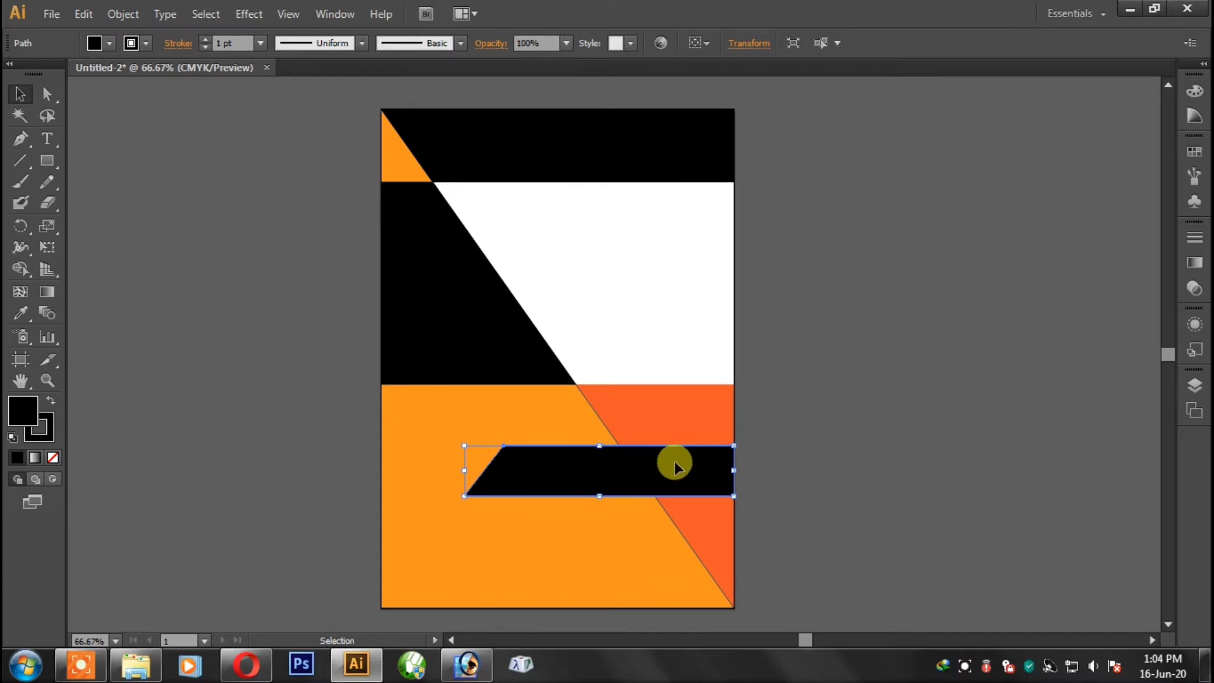
pyautogui.click(199, 334)
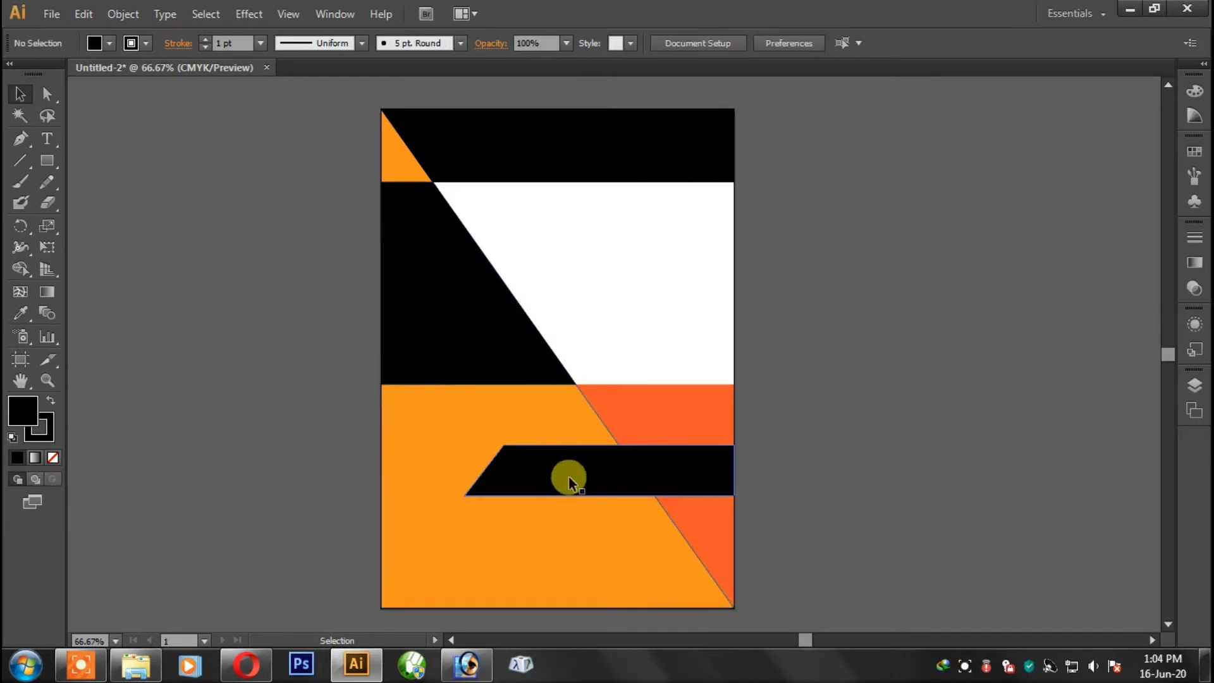
# - Enlarge the lower black band and narrow it to about 372 pt wide by 134 pt high, ending at the page's right edge
pyautogui.moveTo(568, 477); pyautogui.dragTo(654, 454)
pyautogui.moveTo(828, 426); pyautogui.dragTo(788, 467)
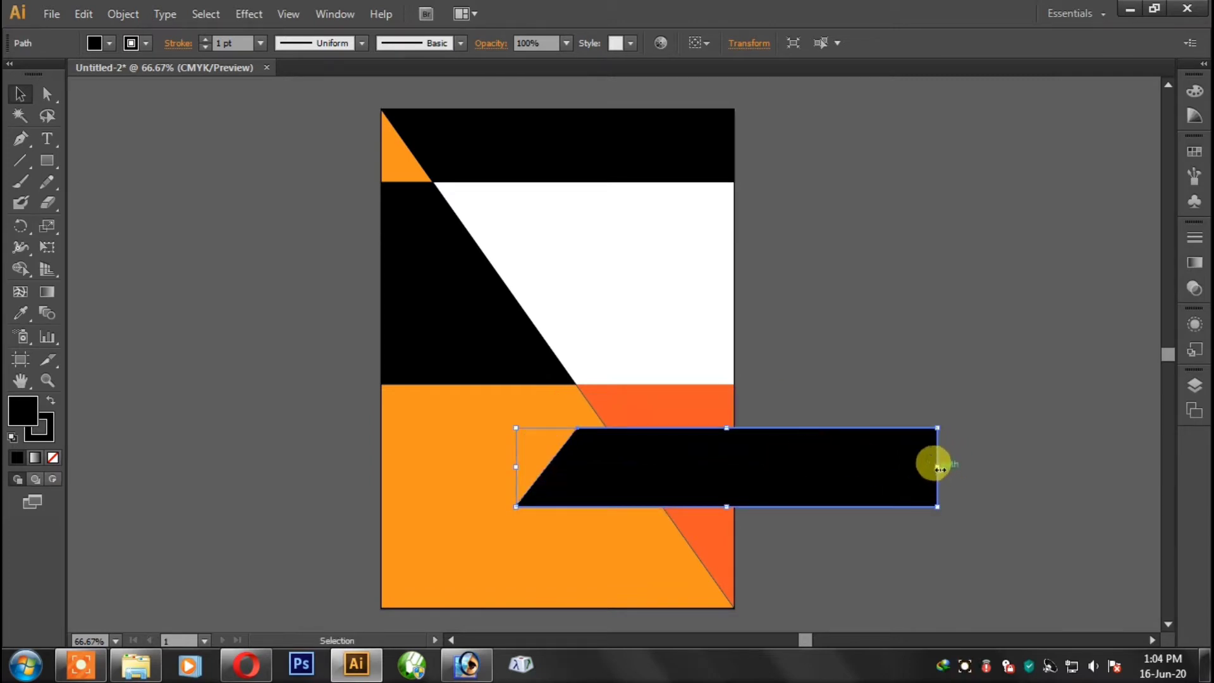
pyautogui.moveTo(941, 470); pyautogui.dragTo(747, 469)
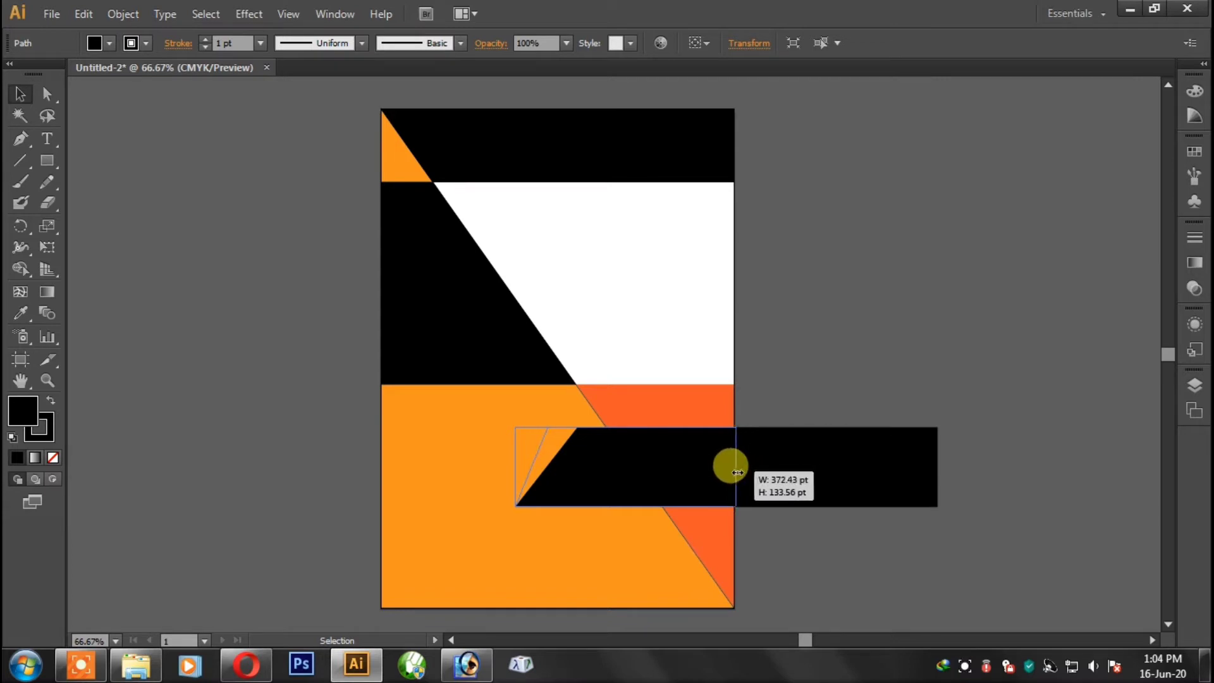
pyautogui.moveTo(735, 472); pyautogui.dragTo(736, 472)
pyautogui.click(887, 461)
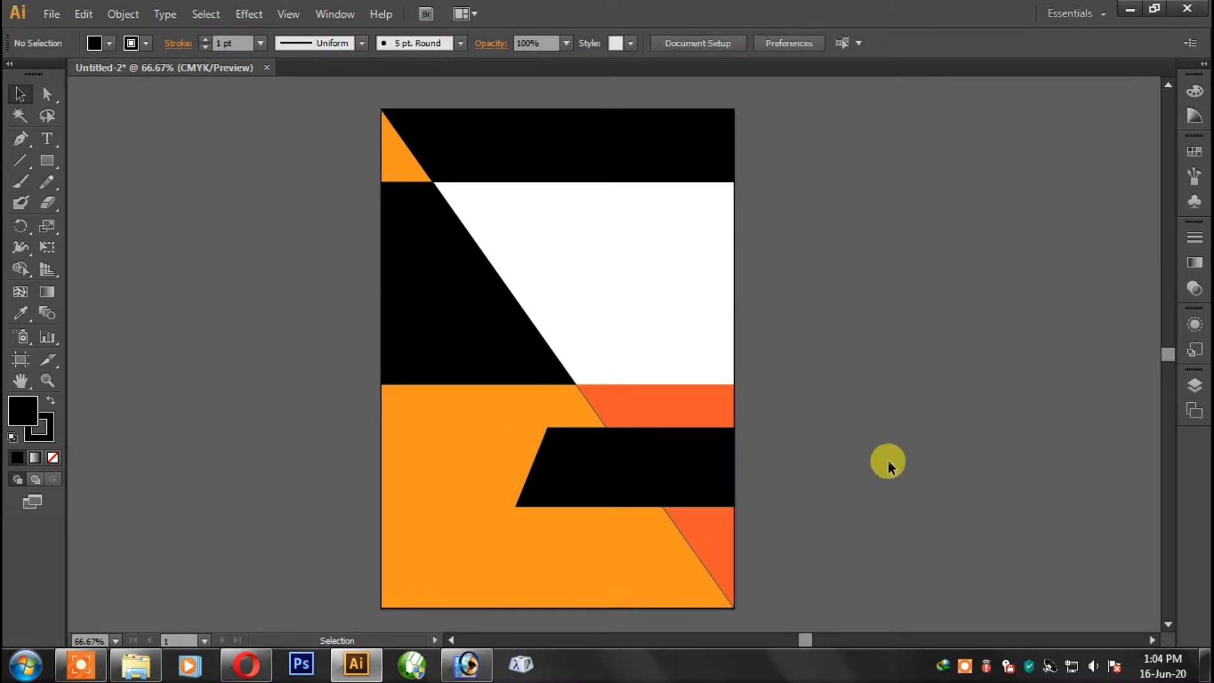
# - Fill the lower slanted band with white
pyautogui.click(674, 459)
pyautogui.click(101, 41)
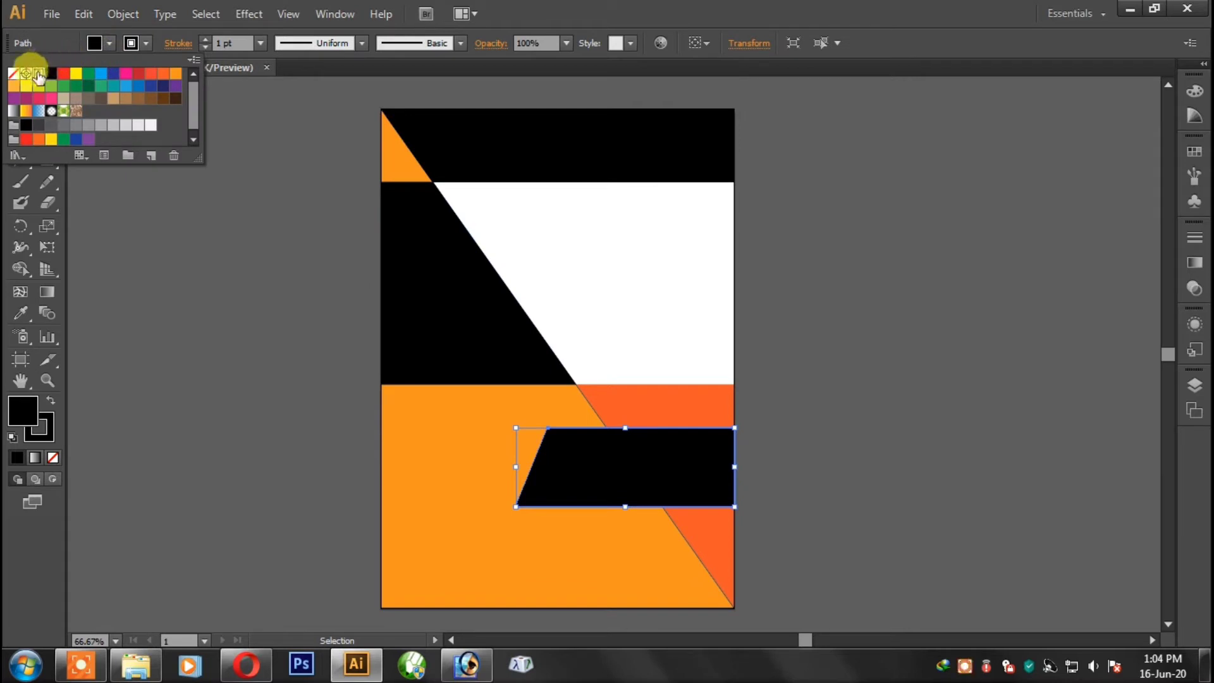
pyautogui.click(38, 75)
pyautogui.click(901, 402)
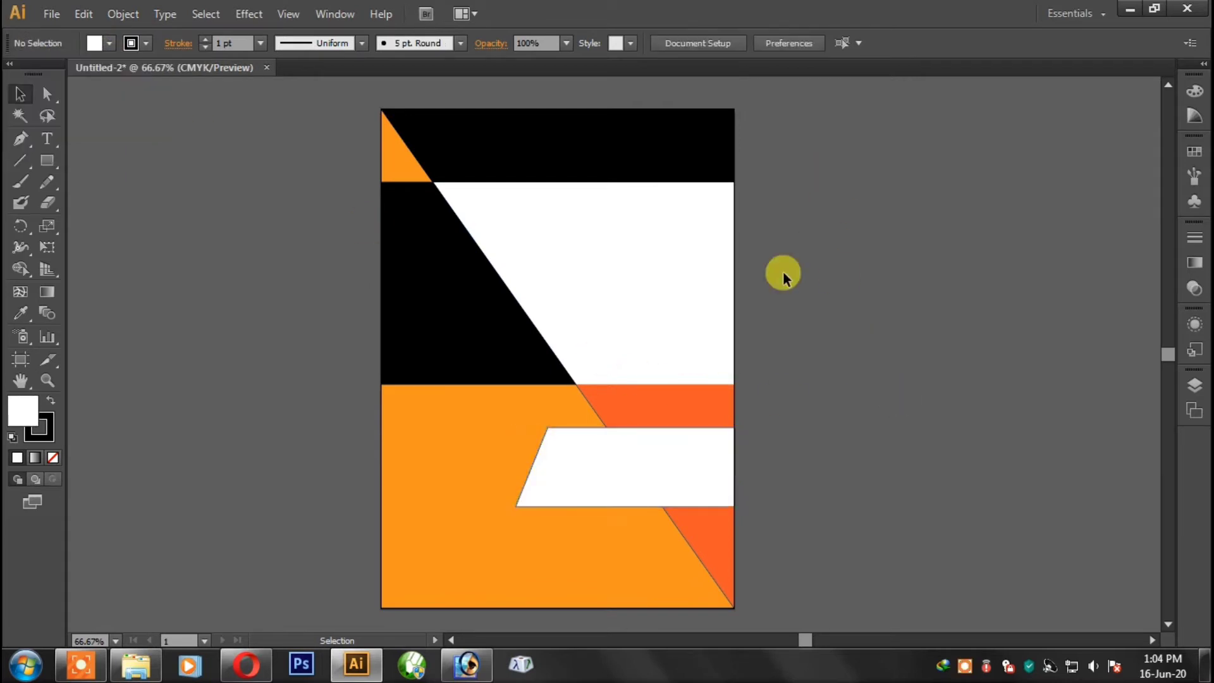
# - Set the white slanted band's stroke to none
pyautogui.scroll(-4, 746, 304)
pyautogui.click(708, 335)
pyautogui.click(147, 44)
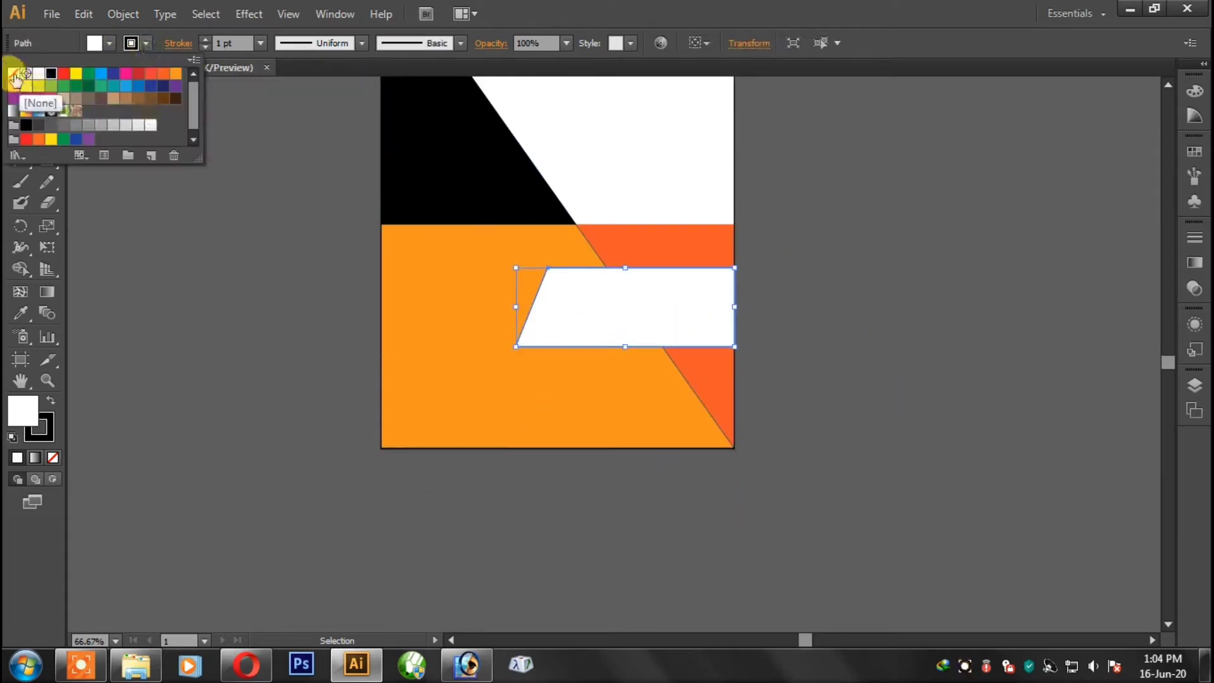
pyautogui.hotkey('ctrl', '+')
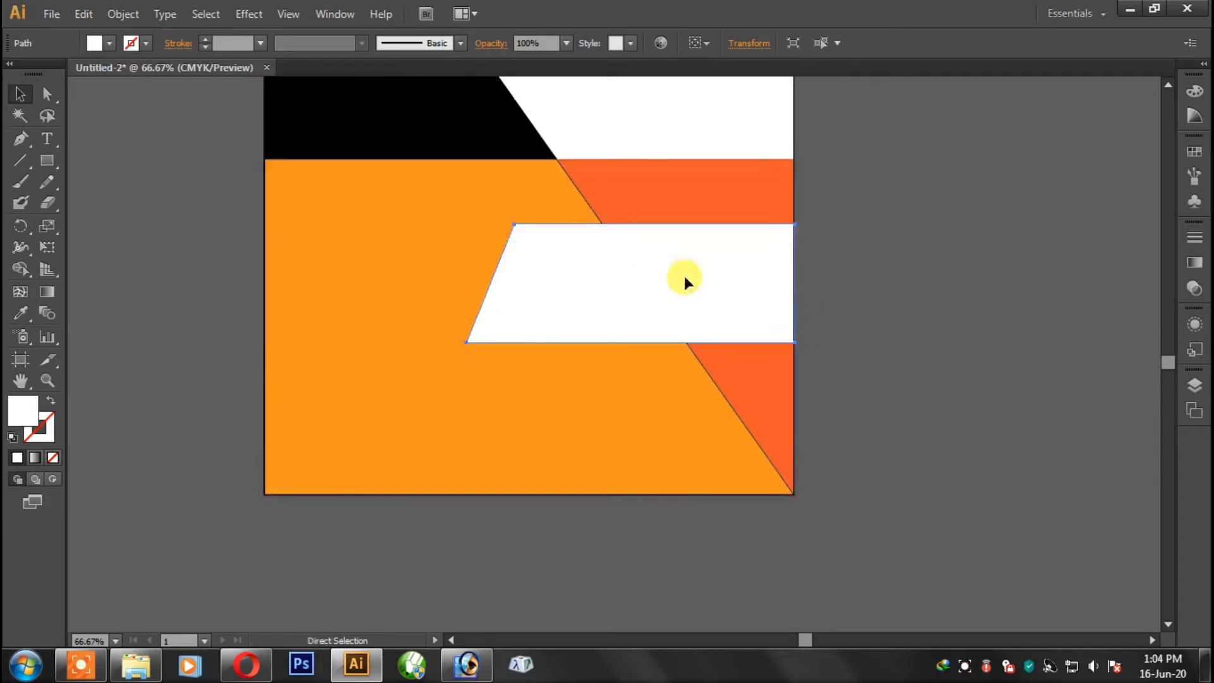
pyautogui.scroll(3, 708, 291)
pyautogui.click(857, 252)
# - Set the stroke of the large black shape beside the diagonal to none
pyautogui.click(701, 295)
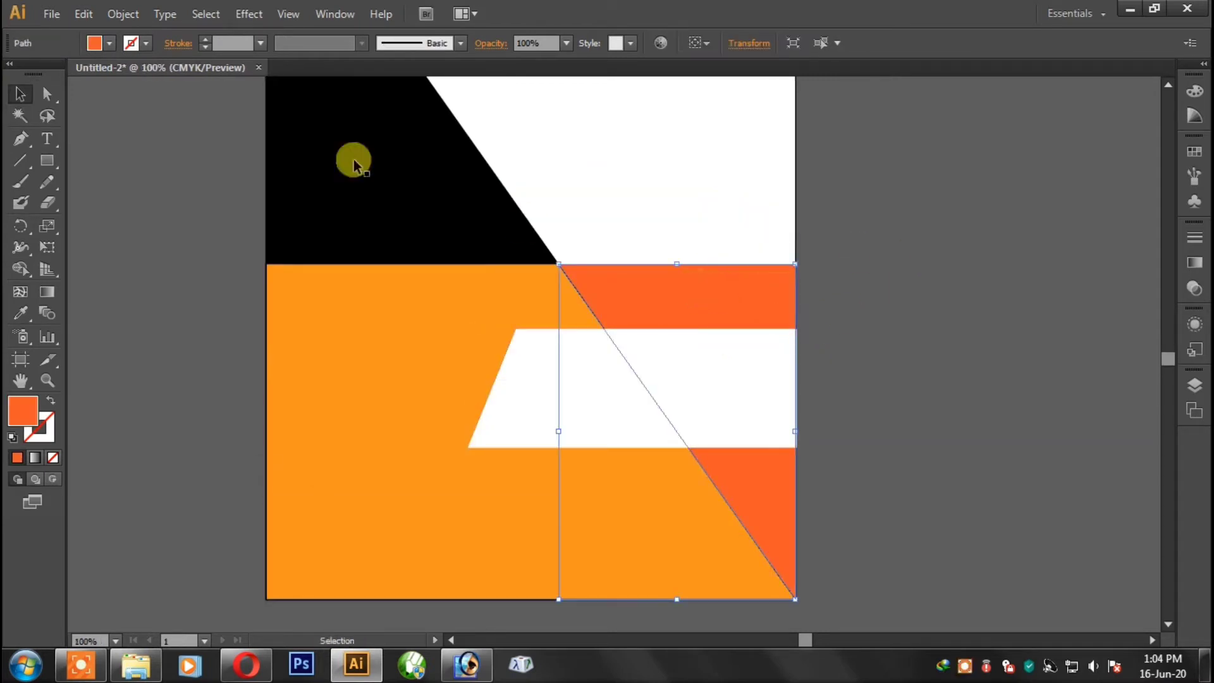
pyautogui.click(429, 224)
pyautogui.click(147, 43)
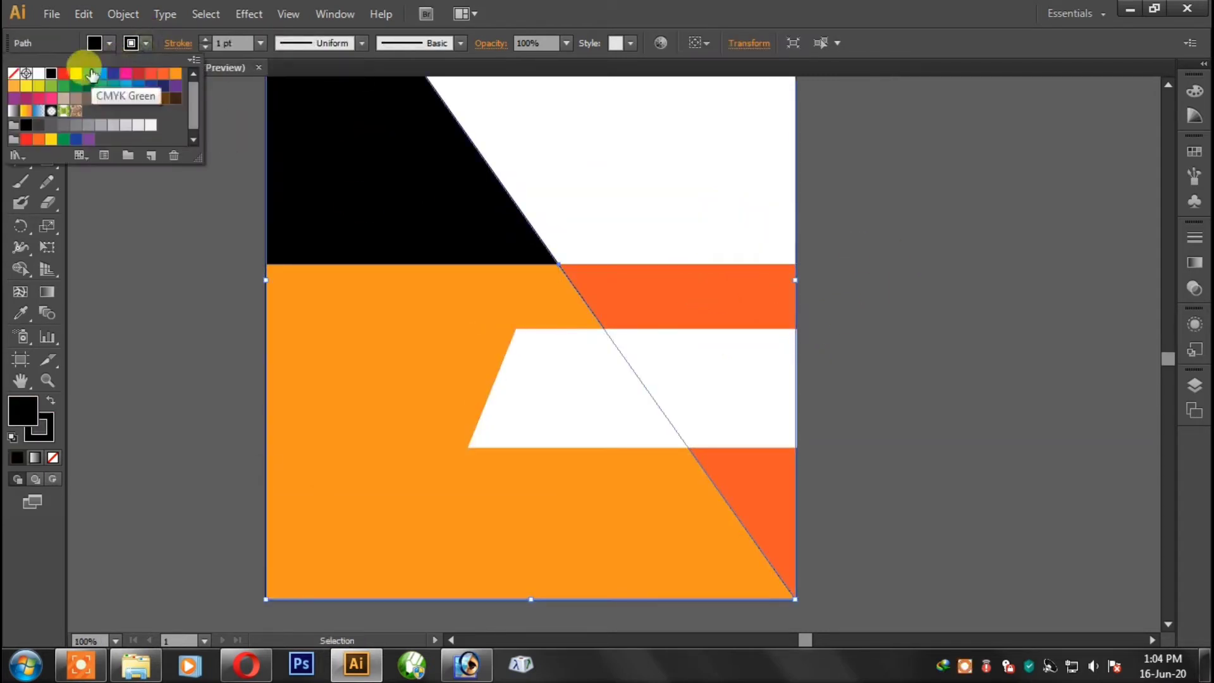
pyautogui.click(13, 75)
pyautogui.click(920, 259)
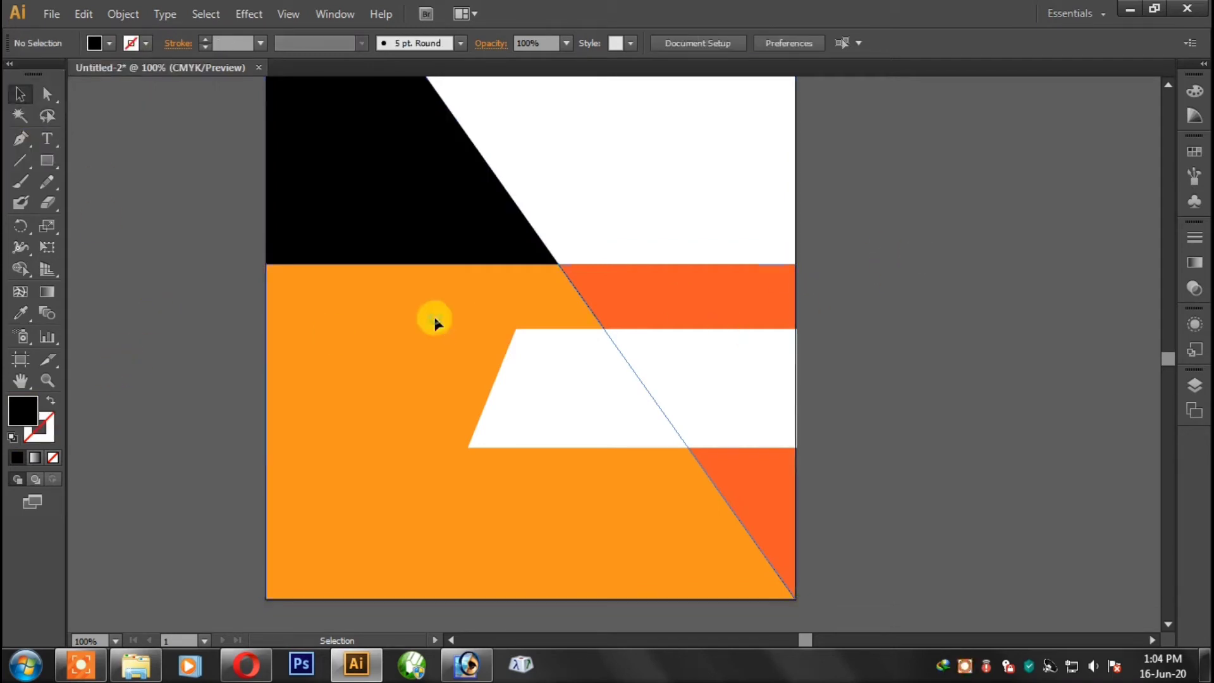
# - Set the lower orange shape's stroke to none
pyautogui.click(434, 320)
pyautogui.click(146, 43)
pyautogui.click(18, 75)
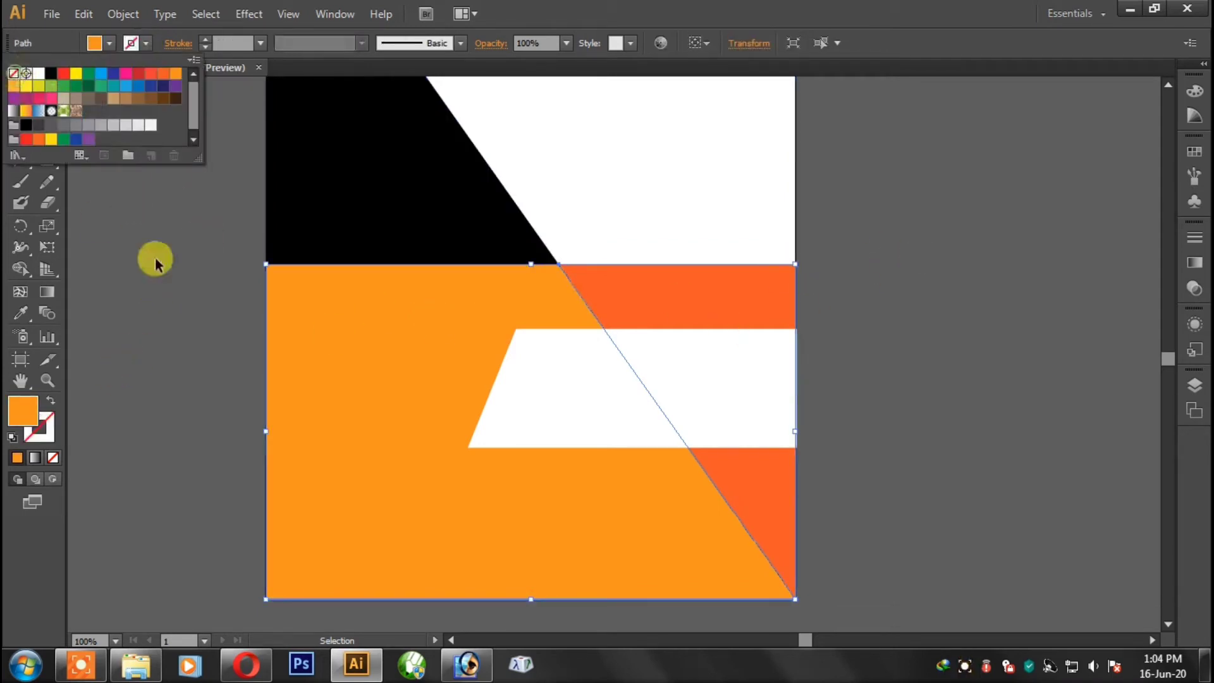
pyautogui.click(949, 344)
pyautogui.scroll(5, 704, 221)
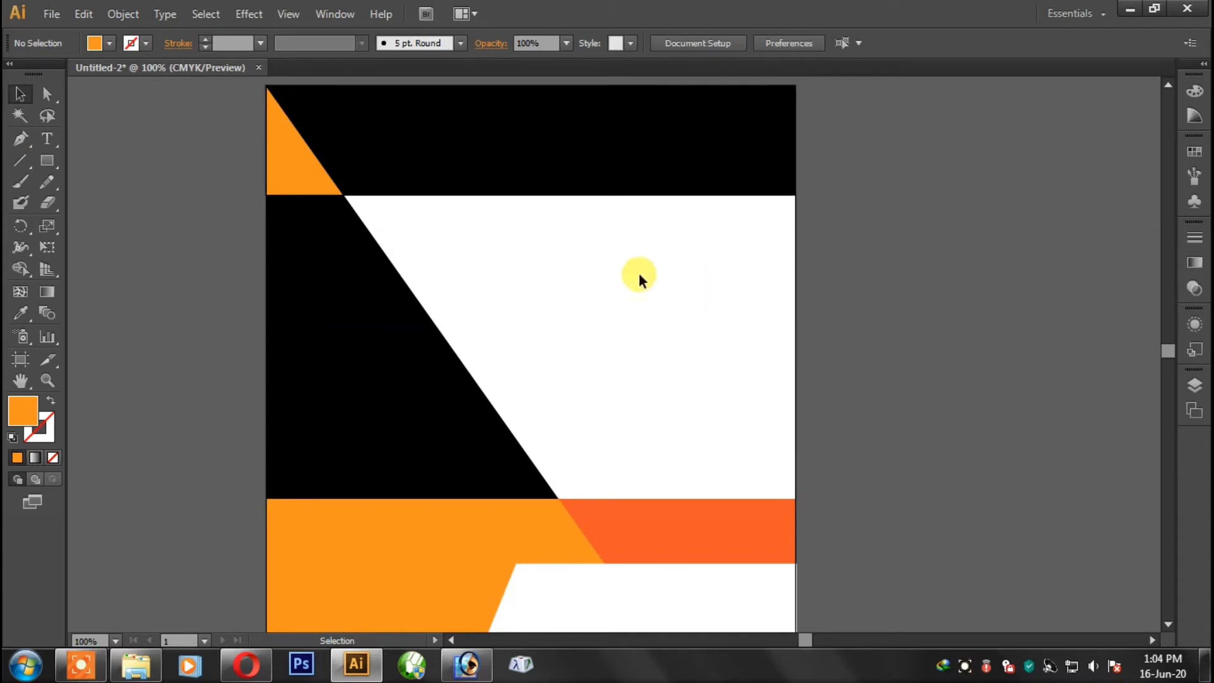
pyautogui.scroll(-4, 613, 372)
pyautogui.hotkey('ctrl', '-')
pyautogui.hotkey('ctrl', '-')
pyautogui.press('-')
pyautogui.hotkey('ctrl', '+')
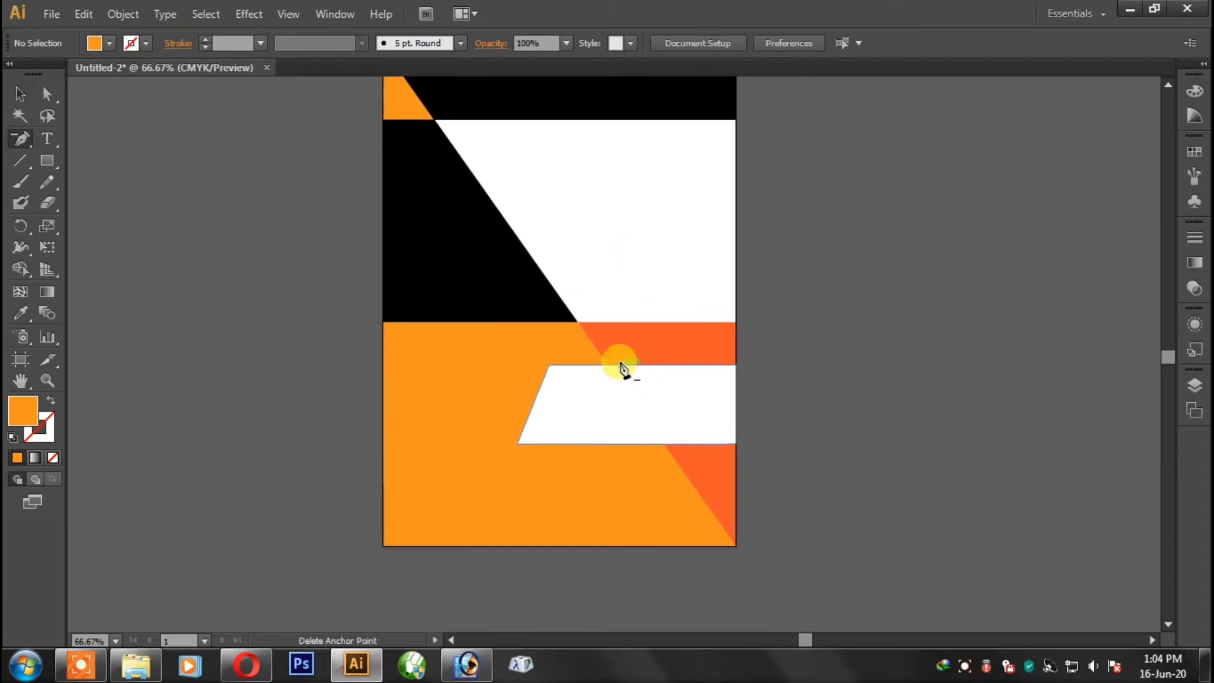
pyautogui.moveTo(642, 281); pyautogui.dragTo(643, 321)
pyautogui.hotkey('ctrl', '+')
pyautogui.scroll(-3, 661, 434)
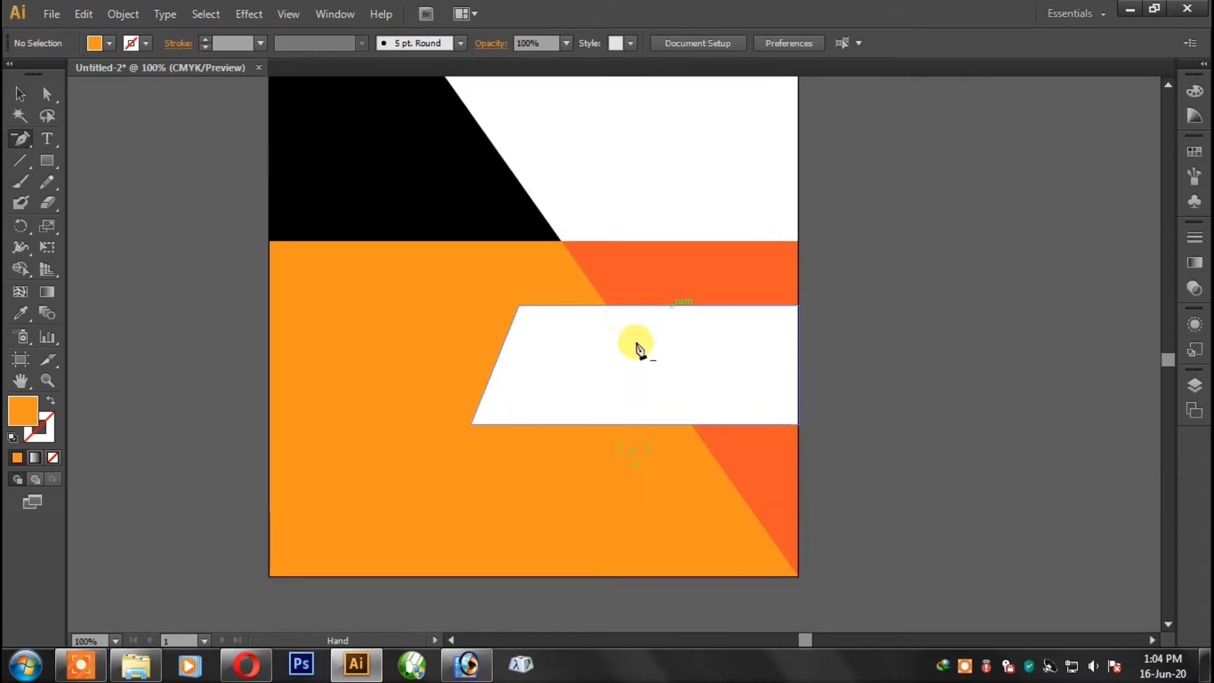
# - Browse to the Social icons folder on the 2TB (F:) drive for files to open
pyautogui.click(59, 20)
pyautogui.click(127, 73)
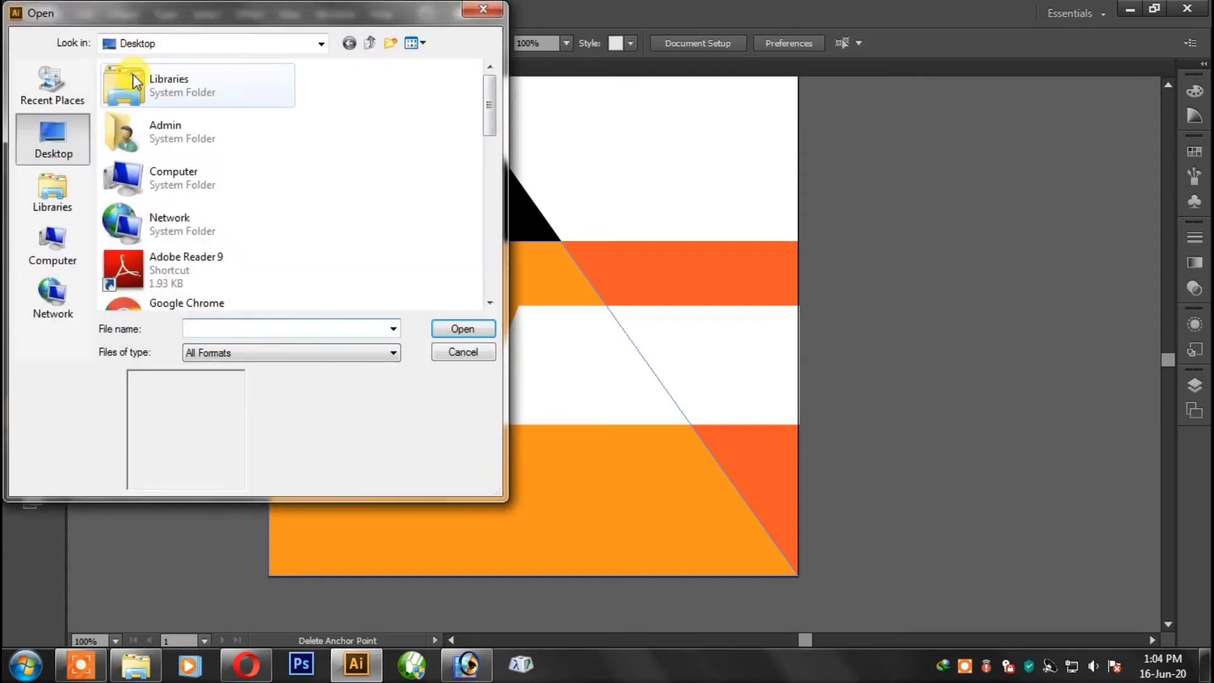
pyautogui.doubleClick(174, 185)
pyautogui.doubleClick(184, 230)
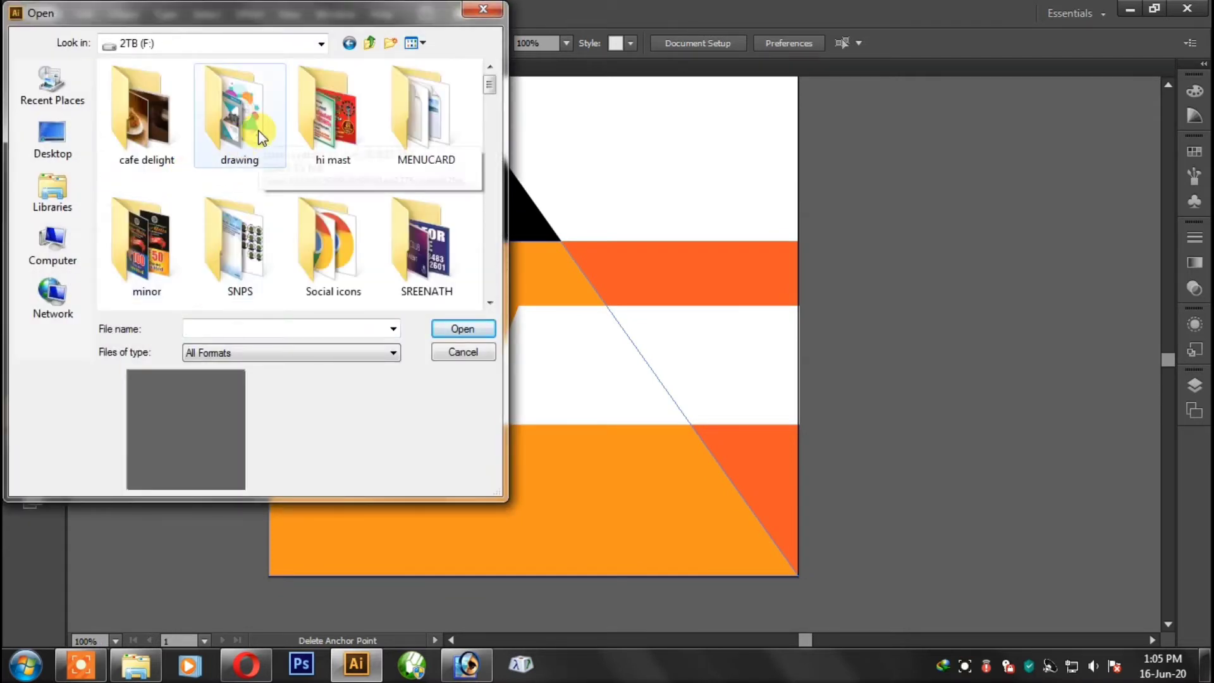
pyautogui.scroll(-3, 229, 243)
pyautogui.scroll(-3, 229, 244)
pyautogui.scroll(5, 230, 231)
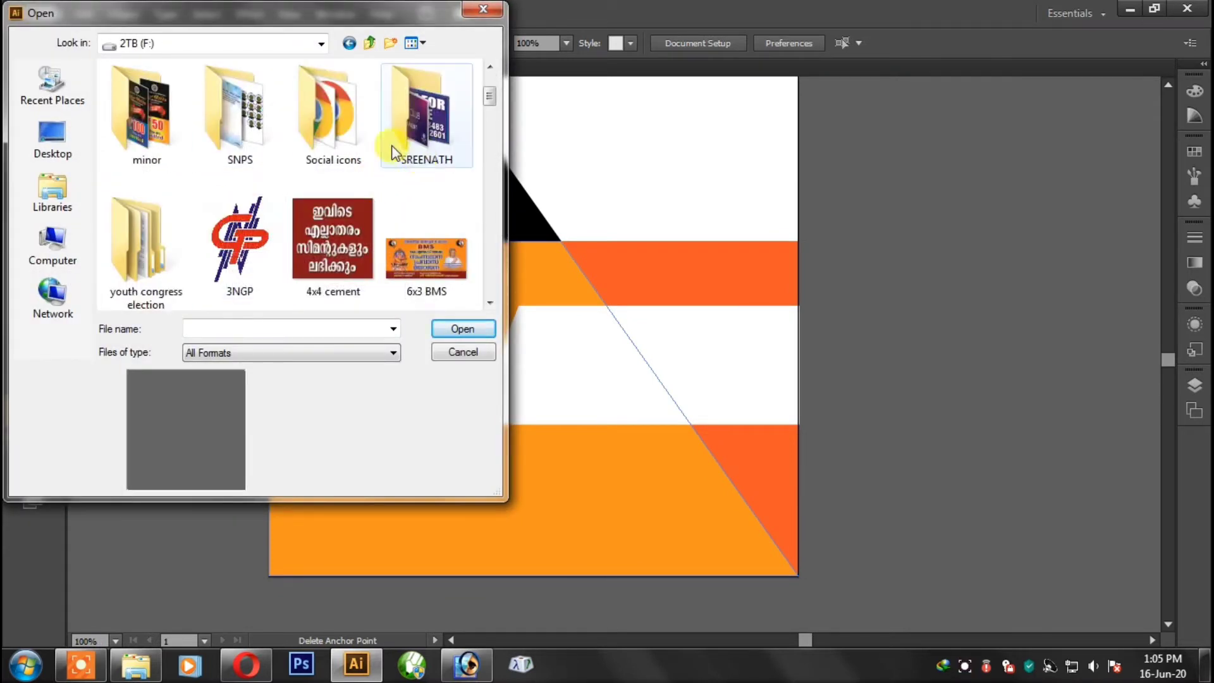
pyautogui.doubleClick(333, 153)
# - Open the email, gps and user (1) SVG files together
pyautogui.click(180, 93)
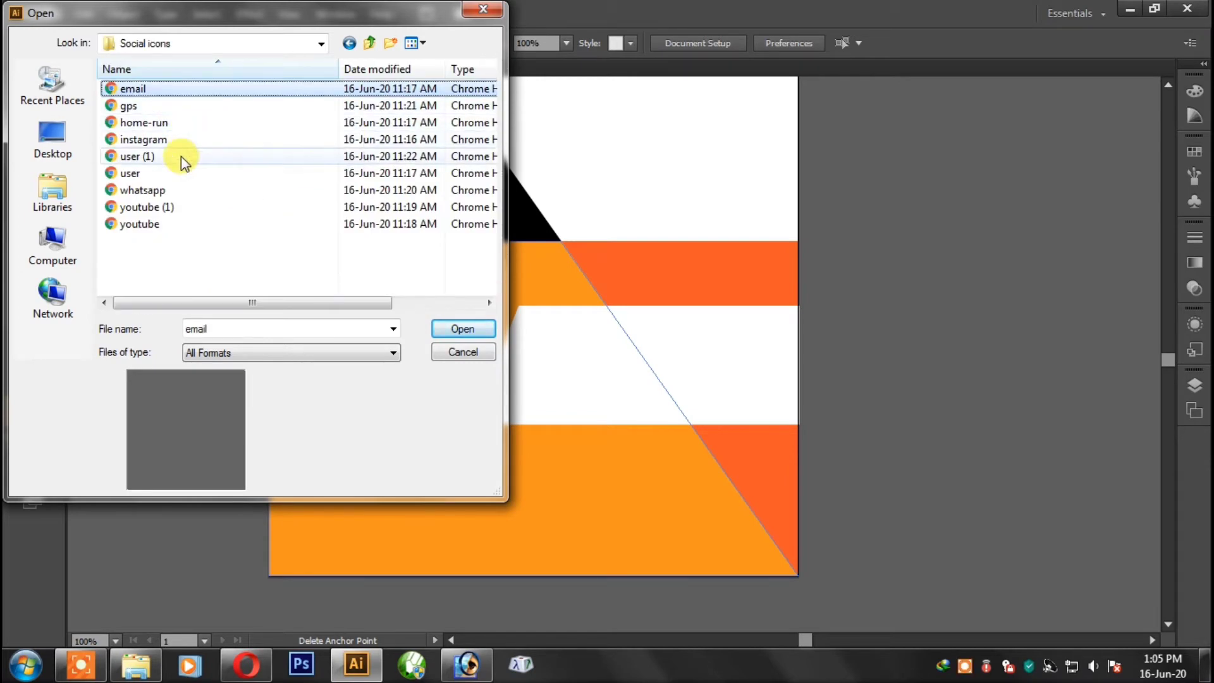
pyautogui.keyDown('ctrl'); pyautogui.click(189, 160); pyautogui.keyUp('ctrl')
pyautogui.keyDown('ctrl'); pyautogui.click(164, 109); pyautogui.keyUp('ctrl')
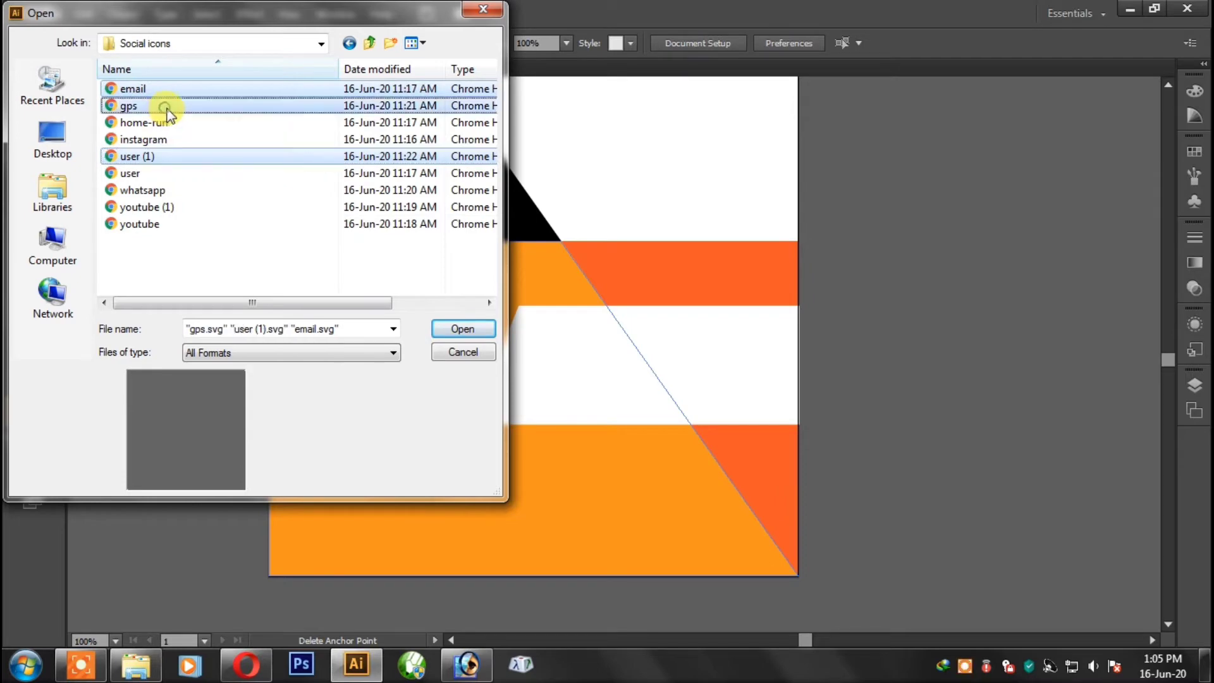
pyautogui.click(484, 322)
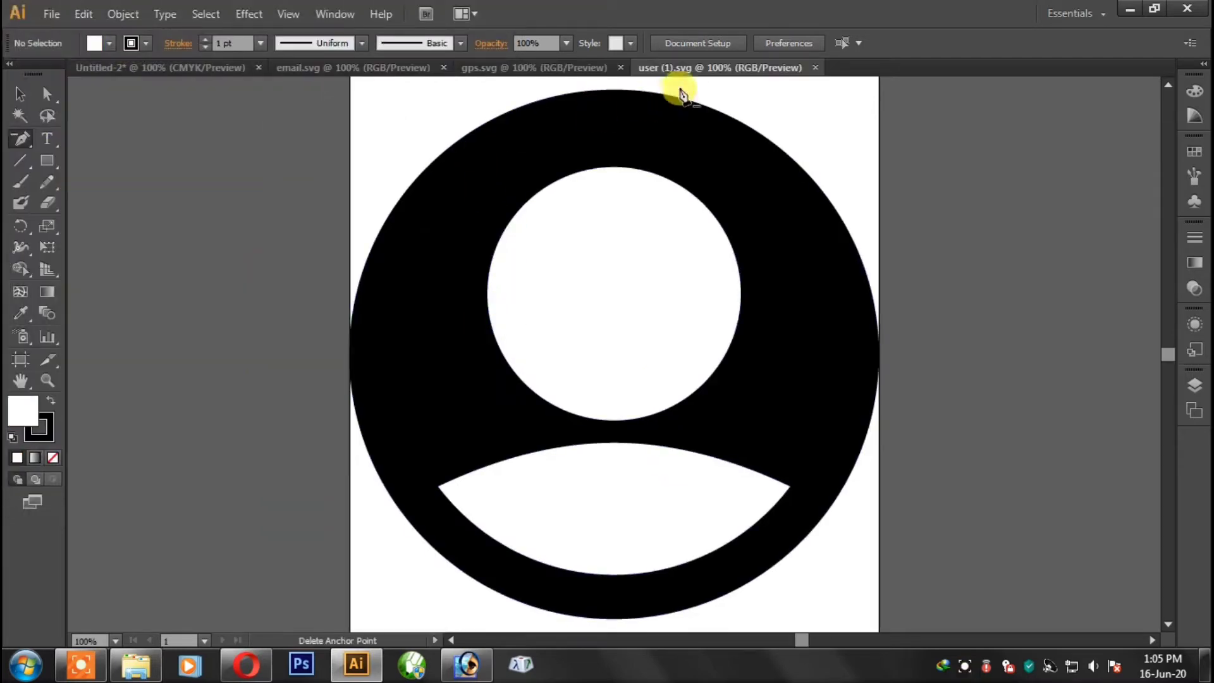
# - Float the icon documents in separate windows and arrange them alongside the flyer document
pyautogui.moveTo(692, 67); pyautogui.dragTo(695, 95)
pyautogui.moveTo(534, 67); pyautogui.dragTo(535, 98)
pyautogui.moveTo(408, 65); pyautogui.dragTo(421, 100)
pyautogui.moveTo(957, 74); pyautogui.dragTo(794, 92)
pyautogui.click(1040, 107)
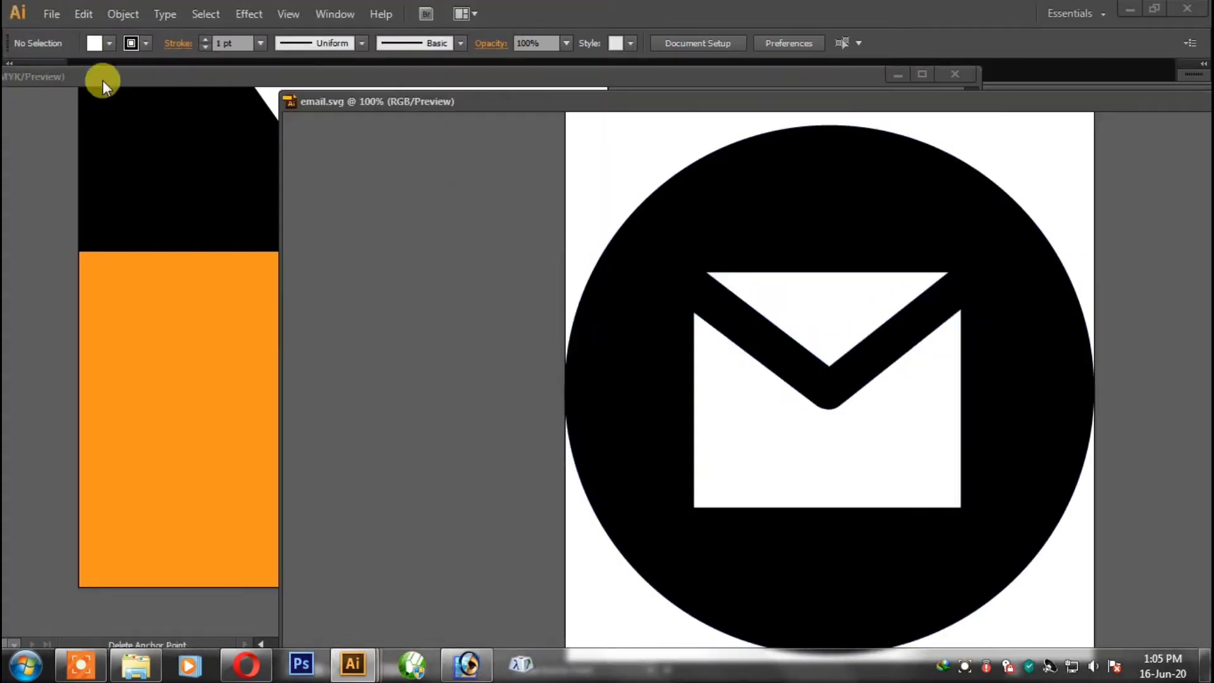
pyautogui.moveTo(103, 82); pyautogui.dragTo(506, 120)
# - Copy the email icon from its document and paste it into the flyer
pyautogui.click(818, 267)
pyautogui.press('v')
pyautogui.click(818, 267)
pyautogui.hotkey('ctrl', 'c')
pyautogui.click(353, 664)
pyautogui.click(905, 573)
pyautogui.hotkey('ctrl', 'v')
# - Scale the email icon down to a small badge and place it near the page's lower-left corner
pyautogui.moveTo(819, 100); pyautogui.dragTo(524, 508)
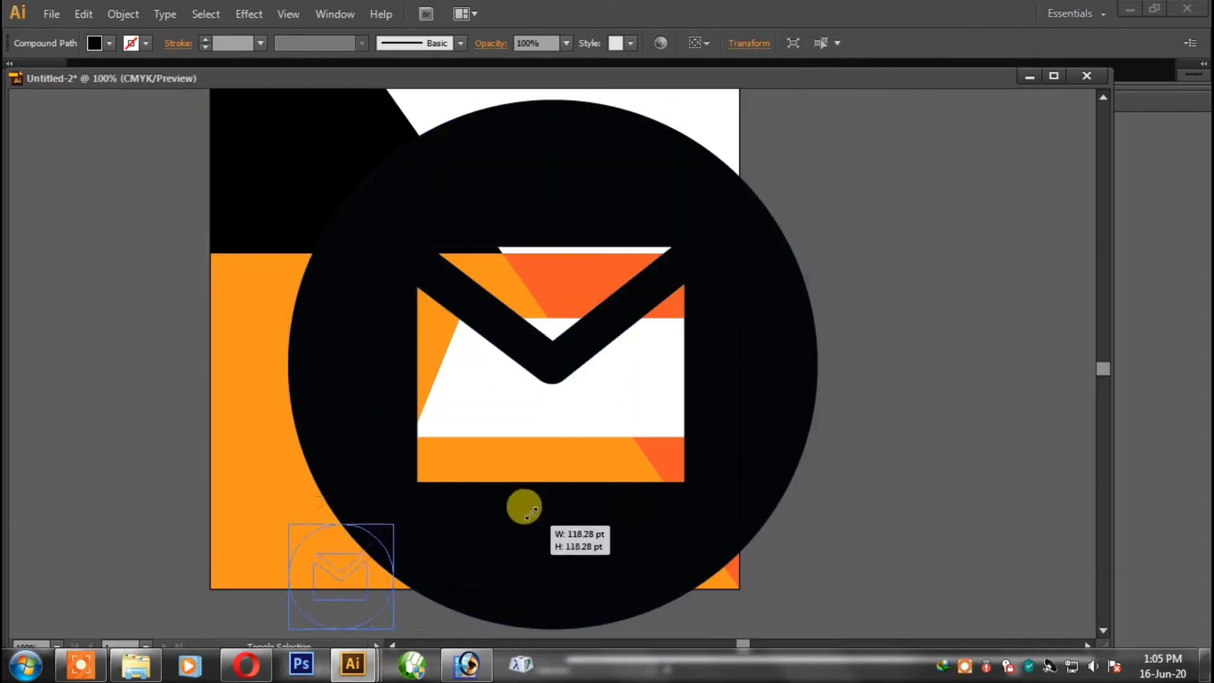
pyautogui.moveTo(361, 554); pyautogui.dragTo(340, 498)
pyautogui.moveTo(372, 471); pyautogui.dragTo(306, 537)
pyautogui.click(798, 415)
# - Copy the gps pin icon into the flyer and scale it down on the orange area near the email icon
pyautogui.moveTo(822, 78); pyautogui.dragTo(752, 77)
pyautogui.click(1063, 97)
pyautogui.click(1012, 304)
pyautogui.hotkey('ctrl', 'c')
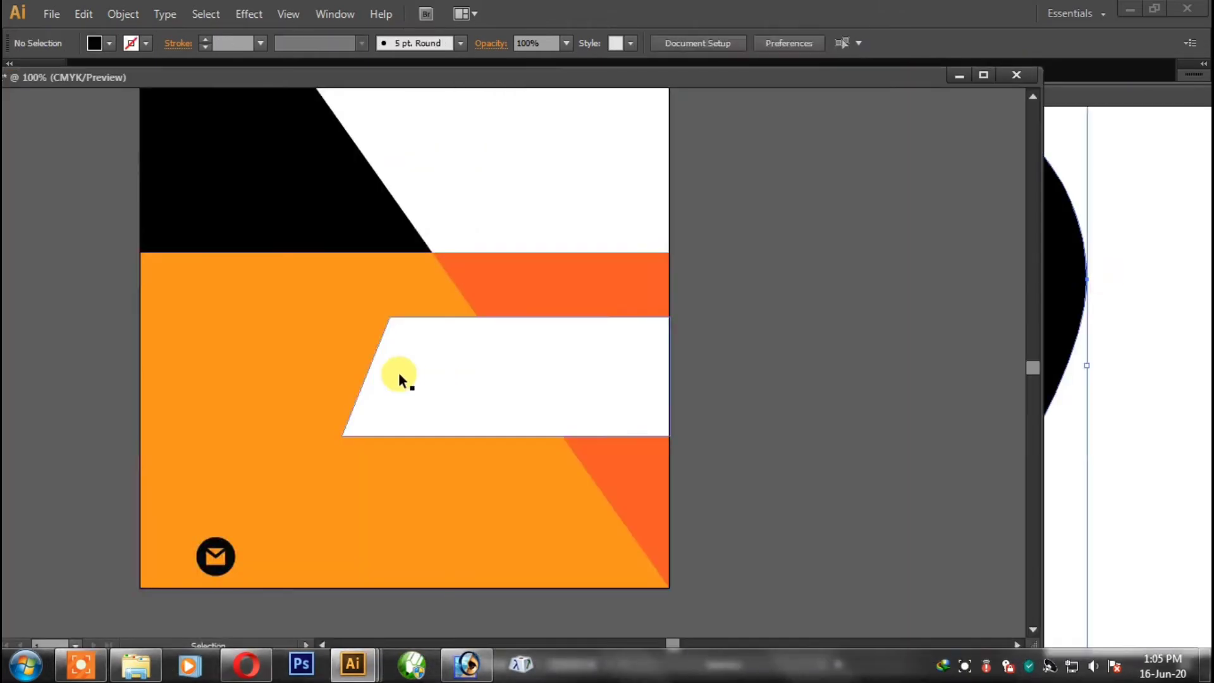
pyautogui.hotkey('ctrl', 'v')
pyautogui.moveTo(645, 186); pyautogui.dragTo(392, 551)
pyautogui.moveTo(431, 312); pyautogui.dragTo(321, 486)
# - Copy the user icon into the flyer and scale it down beside the location pin on the orange area
pyautogui.moveTo(1138, 95); pyautogui.dragTo(941, 95)
pyautogui.click(1170, 95)
pyautogui.click(1100, 468)
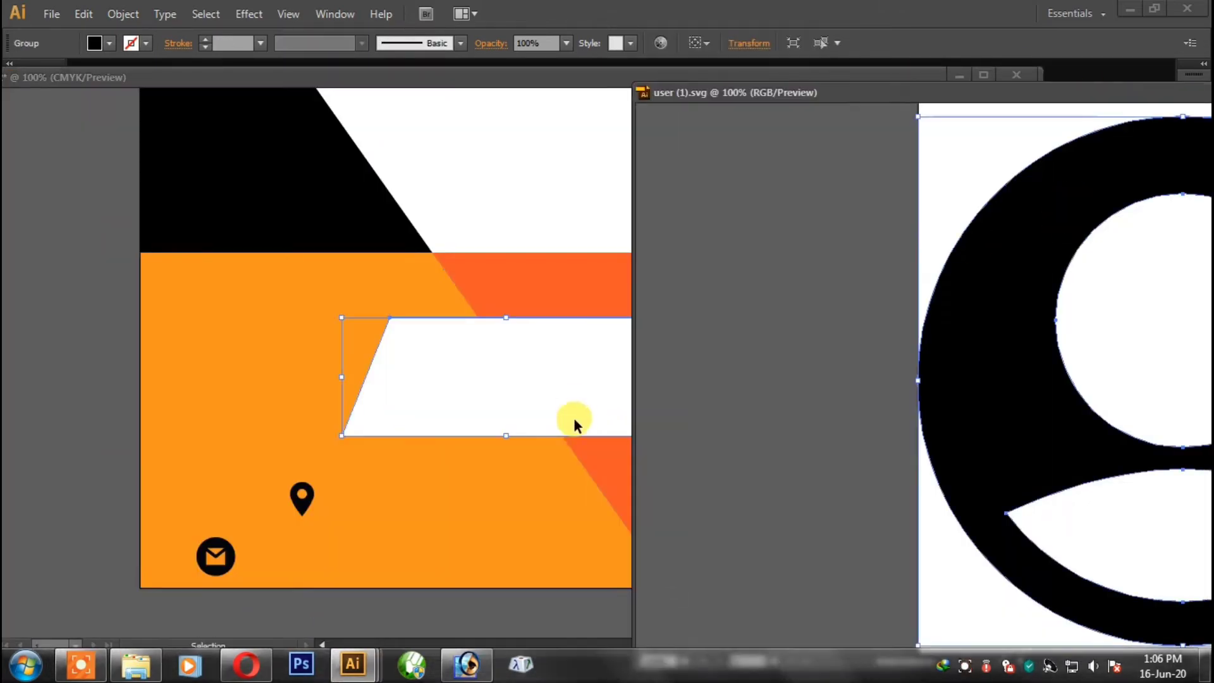
pyautogui.click(574, 422)
pyautogui.moveTo(1165, 109); pyautogui.dragTo(281, 566)
pyautogui.click(994, 98)
pyautogui.hotkey('ctrl', 'v')
pyautogui.hotkey('ctrl', 'z')
pyautogui.moveTo(748, 97); pyautogui.dragTo(394, 519)
# - Maximise the flyer window, show the rulers and place a horizontal guide along the user icon's top edge
pyautogui.click(983, 75)
pyautogui.hotkey('ctrl', '=')
pyautogui.moveTo(587, 456); pyautogui.dragTo(796, 374)
pyautogui.hotkey('ctrl', 'r')
pyautogui.moveTo(535, 30); pyautogui.dragTo(596, 390)
pyautogui.hotkey('ctrl', '=')
pyautogui.hotkey('ctrl', '=')
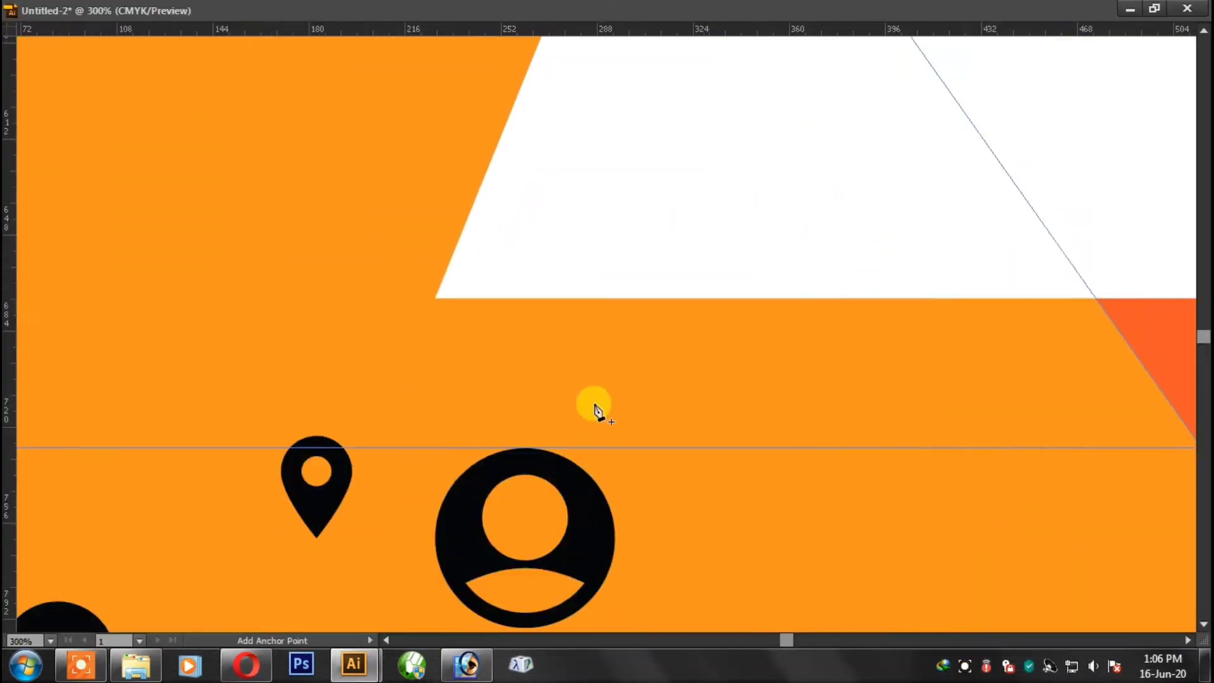
# - Scale the user icon down proportionally, keeping its top on the guide
pyautogui.press('v')
pyautogui.moveTo(563, 474); pyautogui.dragTo(878, 326)
pyautogui.press('f')
pyautogui.click(891, 443)
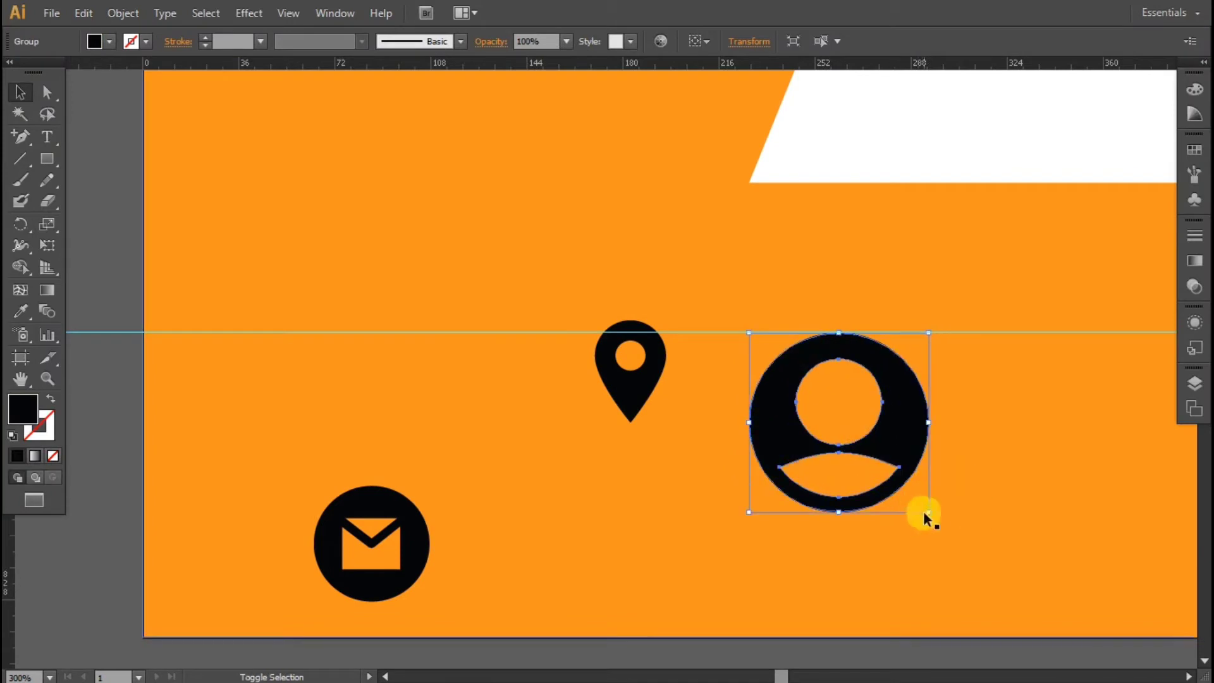
pyautogui.moveTo(926, 511); pyautogui.dragTo(878, 461)
# - Move the email icon up to the guide and place a second horizontal guide along its bottom edge
pyautogui.moveTo(389, 491); pyautogui.dragTo(429, 337)
pyautogui.moveTo(616, 63); pyautogui.dragTo(632, 447)
pyautogui.moveTo(468, 449); pyautogui.dragTo(469, 448)
# - Fit the user icon between the two guides, and move and shrink the location pin to sit between them
pyautogui.click(849, 440)
pyautogui.moveTo(878, 461); pyautogui.dragTo(863, 447)
pyautogui.moveTo(659, 363); pyautogui.dragTo(653, 381)
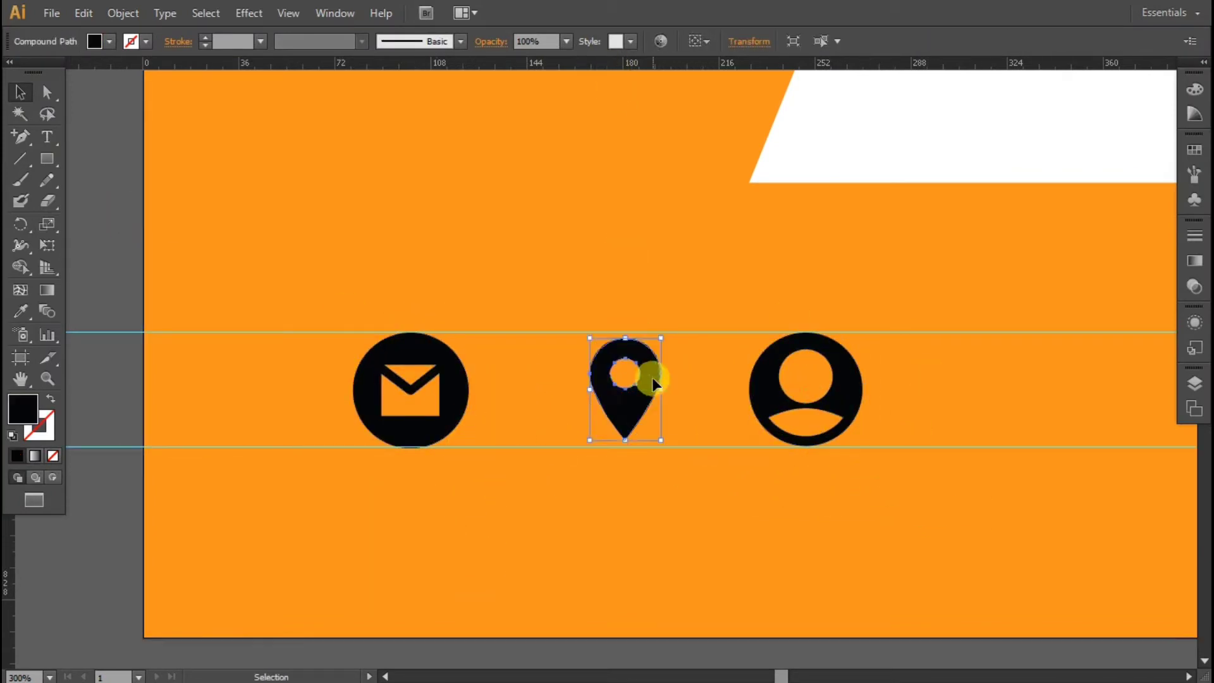
pyautogui.moveTo(661, 338); pyautogui.dragTo(651, 353)
# - Draw a black circle with the Ellipse tool and place it between the guides, beside the email icon
pyautogui.click(103, 373)
pyautogui.moveTo(47, 159); pyautogui.dragTo(113, 201)
pyautogui.moveTo(536, 254)
pyautogui.mouseDown()
pyautogui.moveTo(623, 368)
pyautogui.moveTo(644, 361)
pyautogui.mouseUp()
pyautogui.click(20, 93)
pyautogui.moveTo(600, 291); pyautogui.dragTo(570, 368)
# - Fill the location pin with white and move it onto the black circle
pyautogui.click(641, 383)
pyautogui.click(110, 42)
pyautogui.click(121, 62)
pyautogui.moveTo(635, 390); pyautogui.dragTo(573, 383)
# - Bring the white location pin to the front, scale it down and centre it within the black circle
pyautogui.hotkey('ctrl', '+')
pyautogui.press('+')
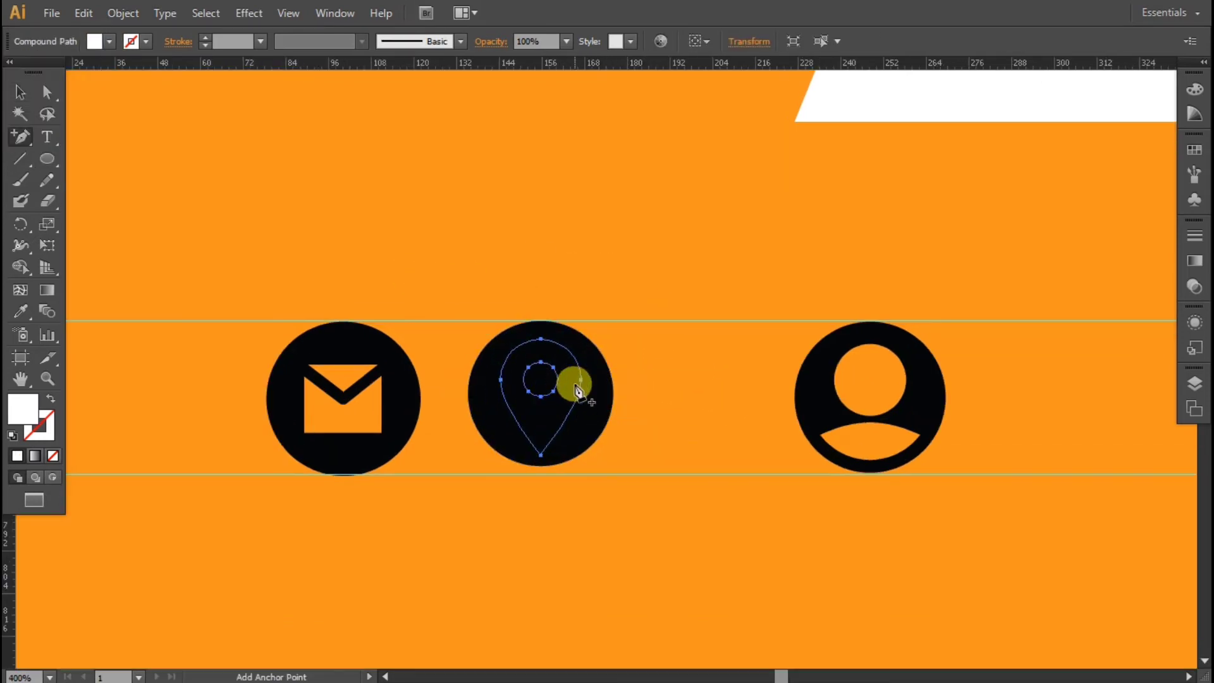
pyautogui.hotkey('ctrl', 'shift', ']')
pyautogui.moveTo(581, 339); pyautogui.dragTo(573, 362)
pyautogui.moveTo(540, 422); pyautogui.dragTo(551, 408)
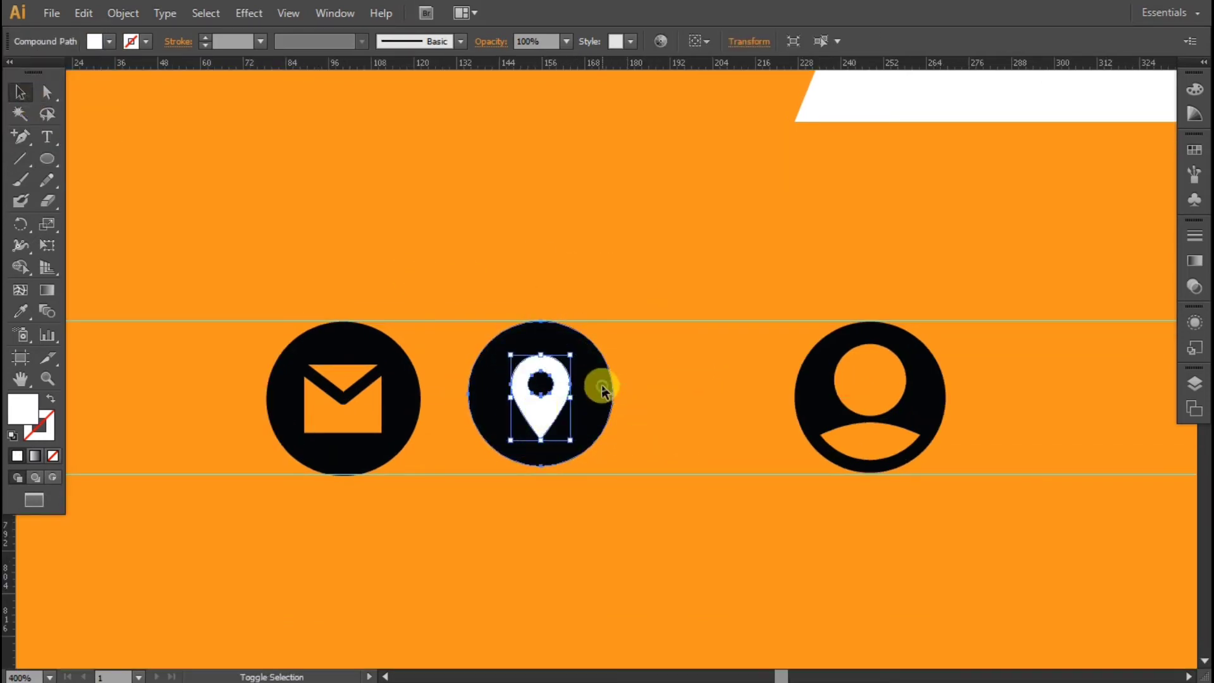
# - Move the location icon midway between the email and user icons
pyautogui.hotkey('ctrl', '+')
pyautogui.moveTo(497, 362); pyautogui.dragTo(703, 351)
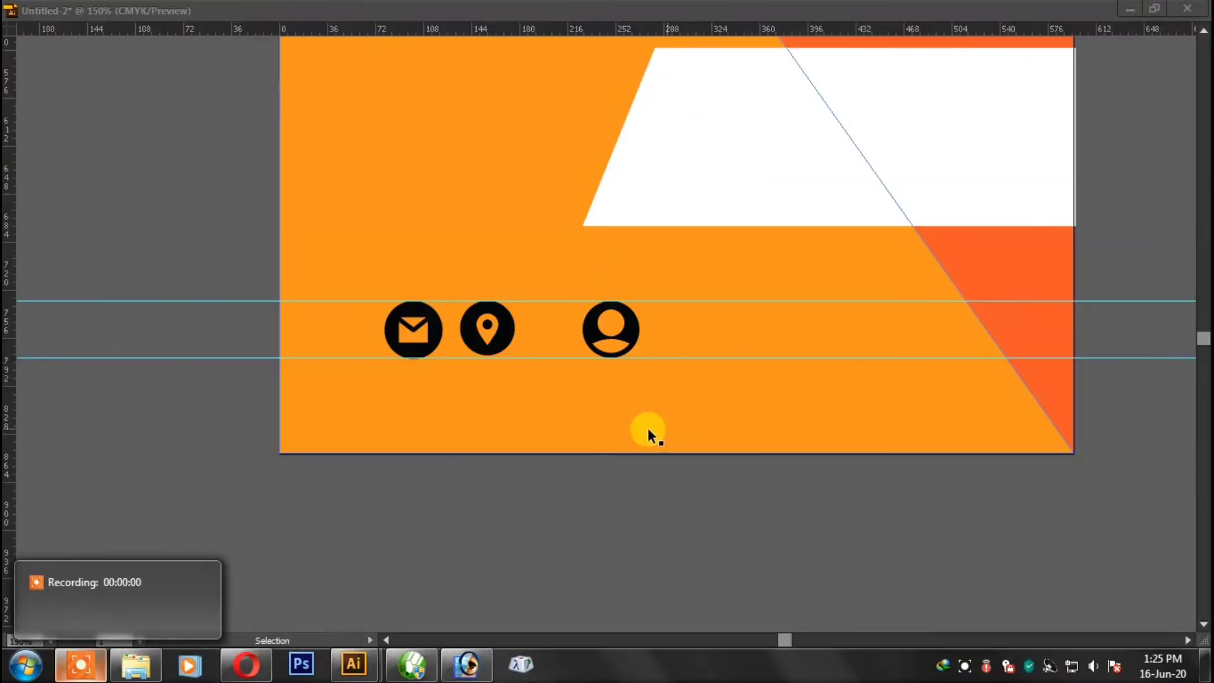
pyautogui.hotkey('ctrl', '+')
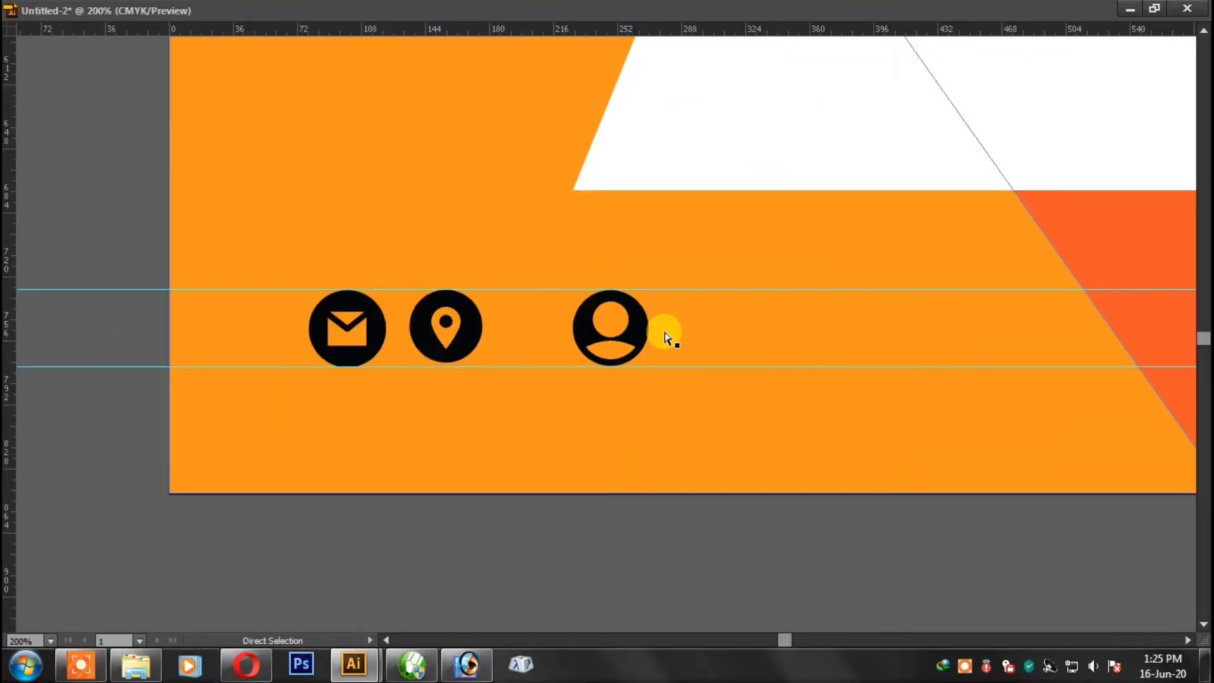
pyautogui.hotkey('ctrl', '+')
pyautogui.press('v')
pyautogui.moveTo(404, 295); pyautogui.dragTo(571, 316)
pyautogui.hotkey('ctrl', 'z')
pyautogui.hotkey('ctrl', '+')
pyautogui.hscroll(-3, 457, 293)
# - Enlarge the location icon with its black circle so it fits exactly between the two guides
pyautogui.keyDown('shift'); pyautogui.click(439, 308); pyautogui.keyUp('shift')
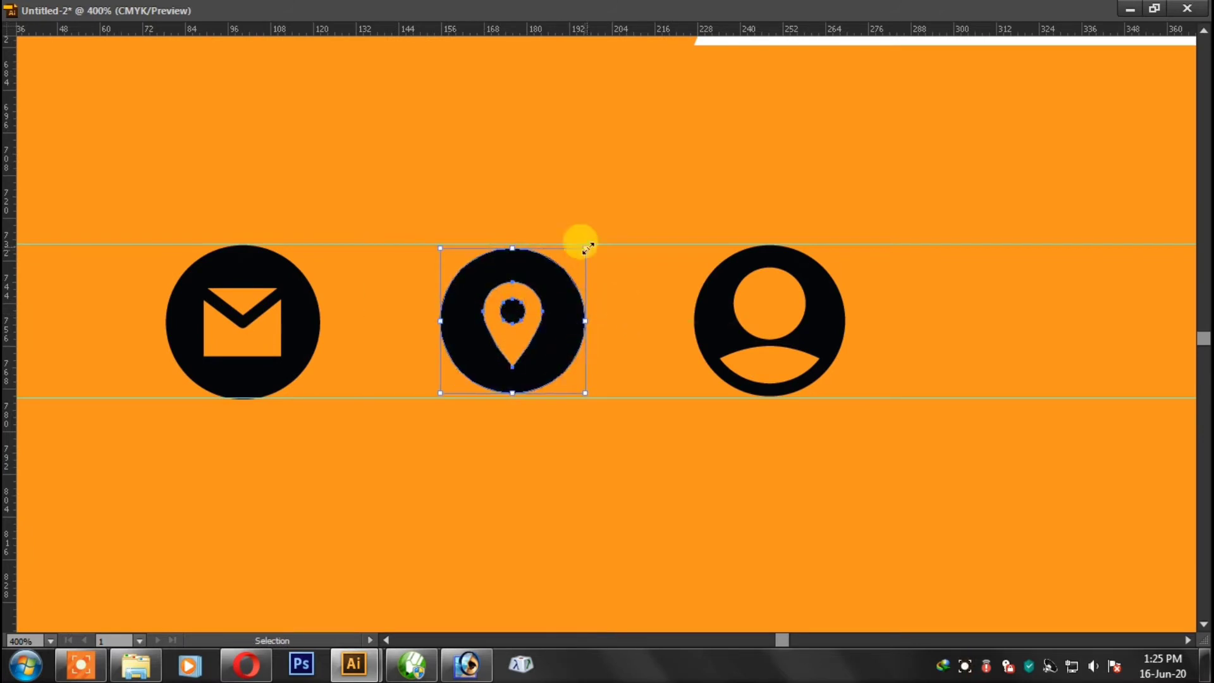
pyautogui.moveTo(587, 247)
pyautogui.mouseDown()
pyautogui.moveTo(590, 231)
pyautogui.moveTo(588, 244)
pyautogui.mouseUp()
pyautogui.moveTo(582, 388); pyautogui.dragTo(582, 393)
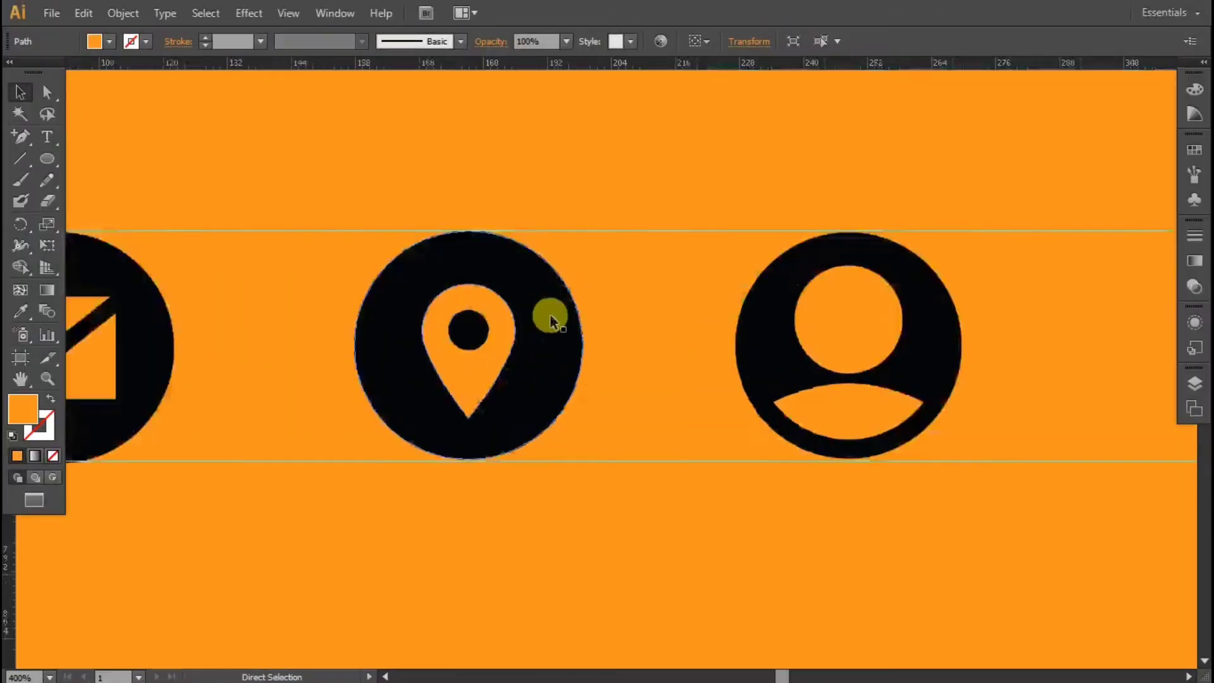
# - Adjust the spacing of the location and user icons so the three contact icons are evenly spaced
pyautogui.hotkey('ctrl', '-')
pyautogui.click(848, 344)
pyautogui.click(594, 355)
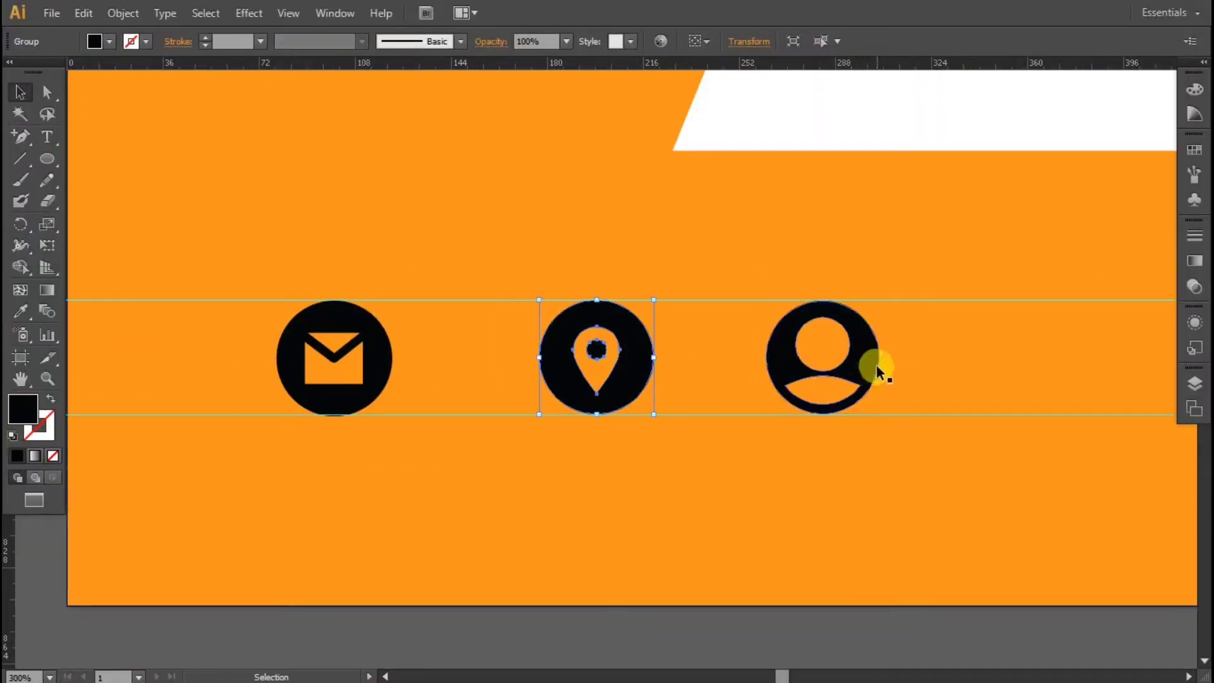
pyautogui.click(872, 369)
pyautogui.click(903, 436)
pyautogui.hotkey('ctrl', 'shift', 'a')
# - Draw a small orange square on the white area just below the black header
pyautogui.hotkey('ctrl', '-')
pyautogui.hotkey('ctrl', '-')
pyautogui.hotkey('ctrl', '-')
pyautogui.moveTo(910, 89); pyautogui.dragTo(899, 337)
pyautogui.moveTo(866, 170); pyautogui.dragTo(864, 340)
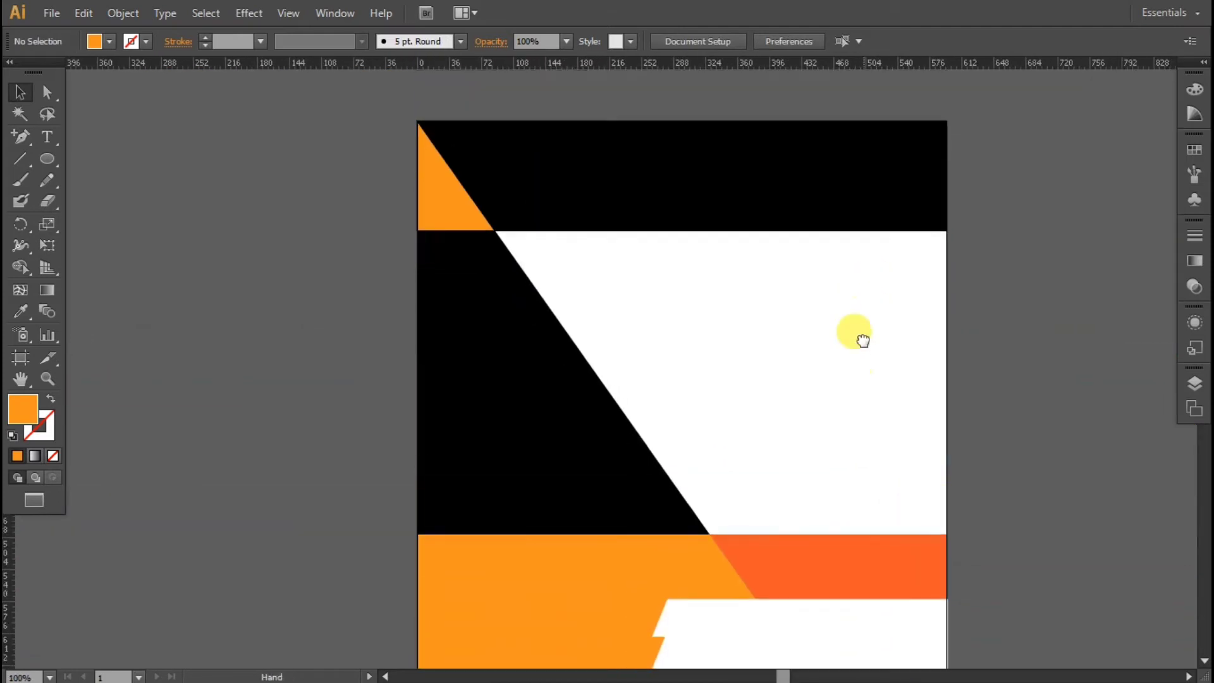
pyautogui.moveTo(628, 254); pyautogui.dragTo(684, 310)
# - Remove the orange square's upper-left anchor point to turn it into a right triangle
pyautogui.press('+')
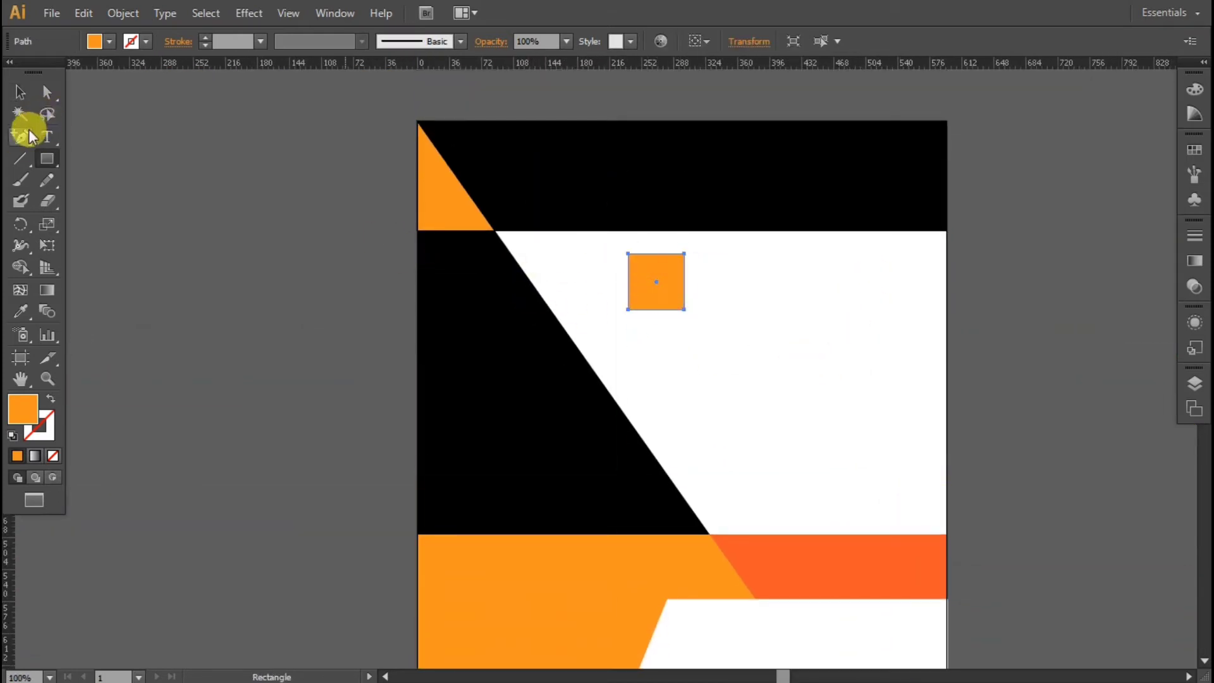
pyautogui.click(668, 225)
pyautogui.click(729, 362)
pyautogui.moveTo(20, 136); pyautogui.dragTo(45, 136)
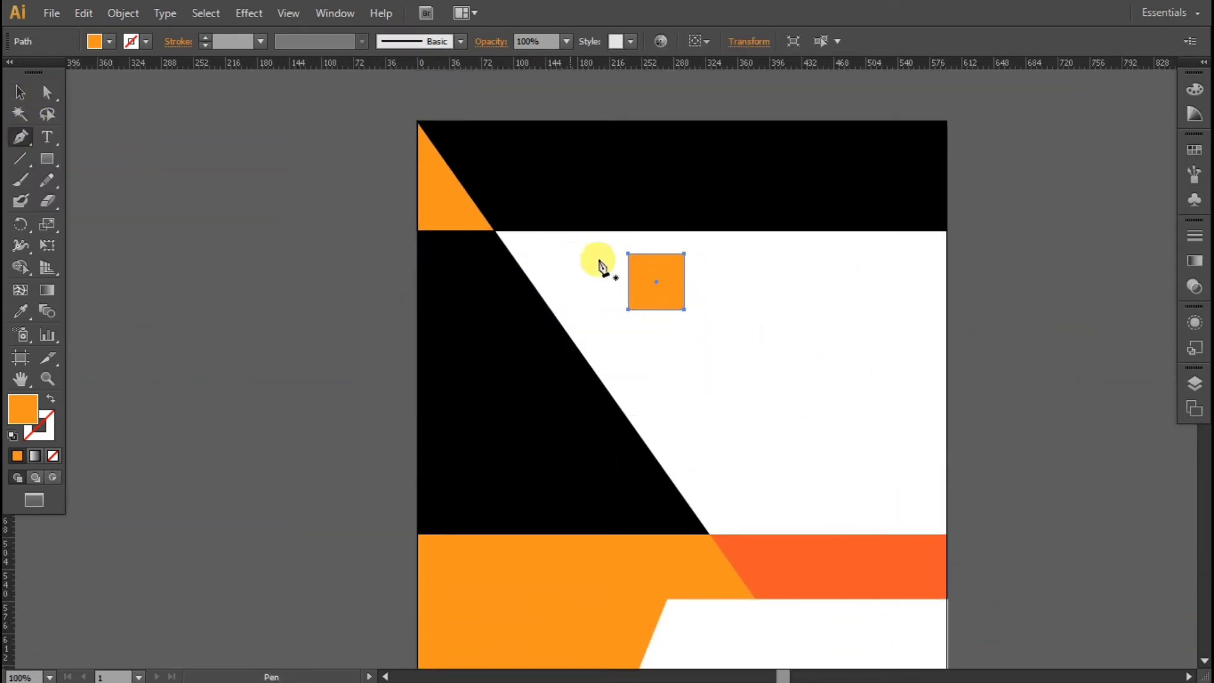
pyautogui.click(628, 253)
pyautogui.click(666, 285)
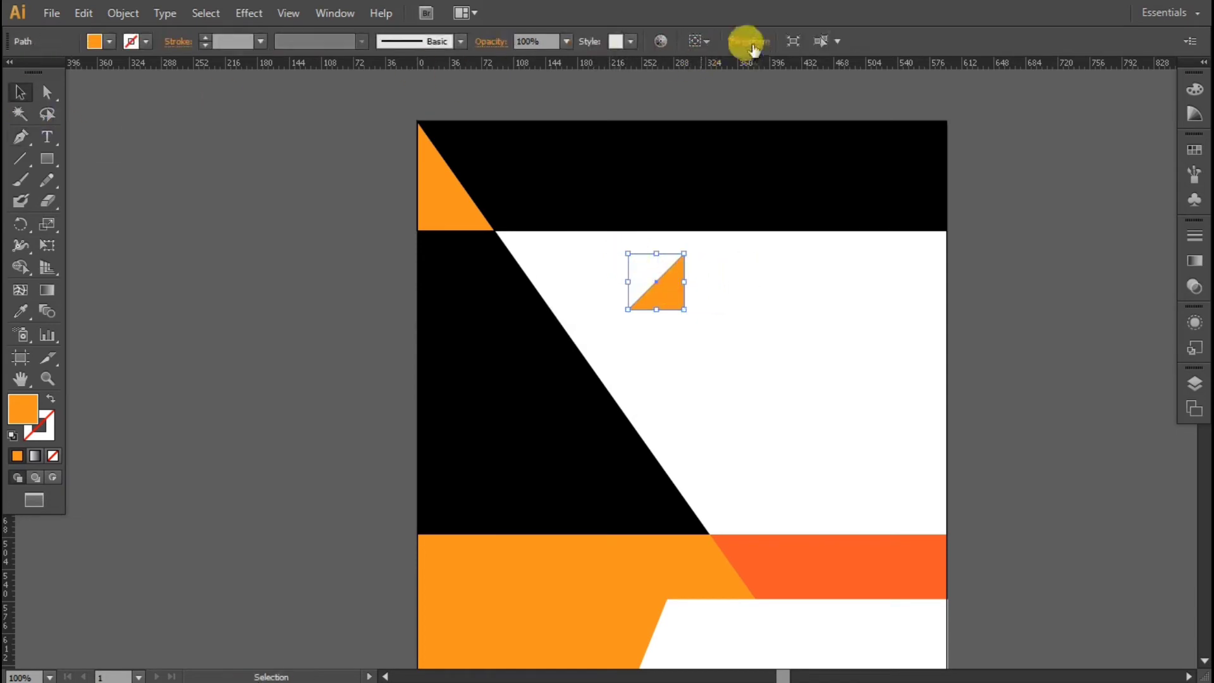
# - Rotate the orange triangle by 45 degrees so it points right
pyautogui.click(753, 42)
pyautogui.moveTo(634, 117); pyautogui.dragTo(563, 151)
pyautogui.write('45')
pyautogui.press('Return')
pyautogui.click(820, 355)
# - Move the orange triangle into the middle of the black header and scale it down
pyautogui.moveTo(683, 270); pyautogui.dragTo(657, 176)
pyautogui.click(658, 98)
pyautogui.click(646, 167)
pyautogui.click(732, 287)
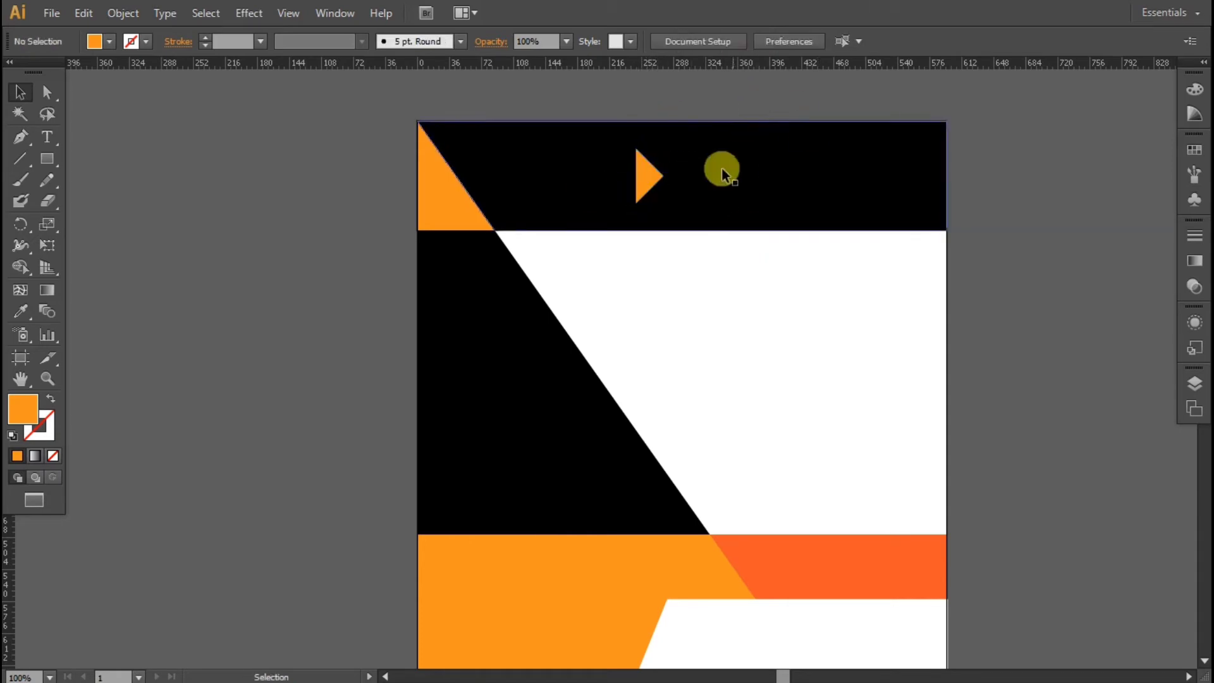
# - Add the white text "COMPANY NAME" at 36 pt in the header, just right of the orange triangle
pyautogui.click(47, 137)
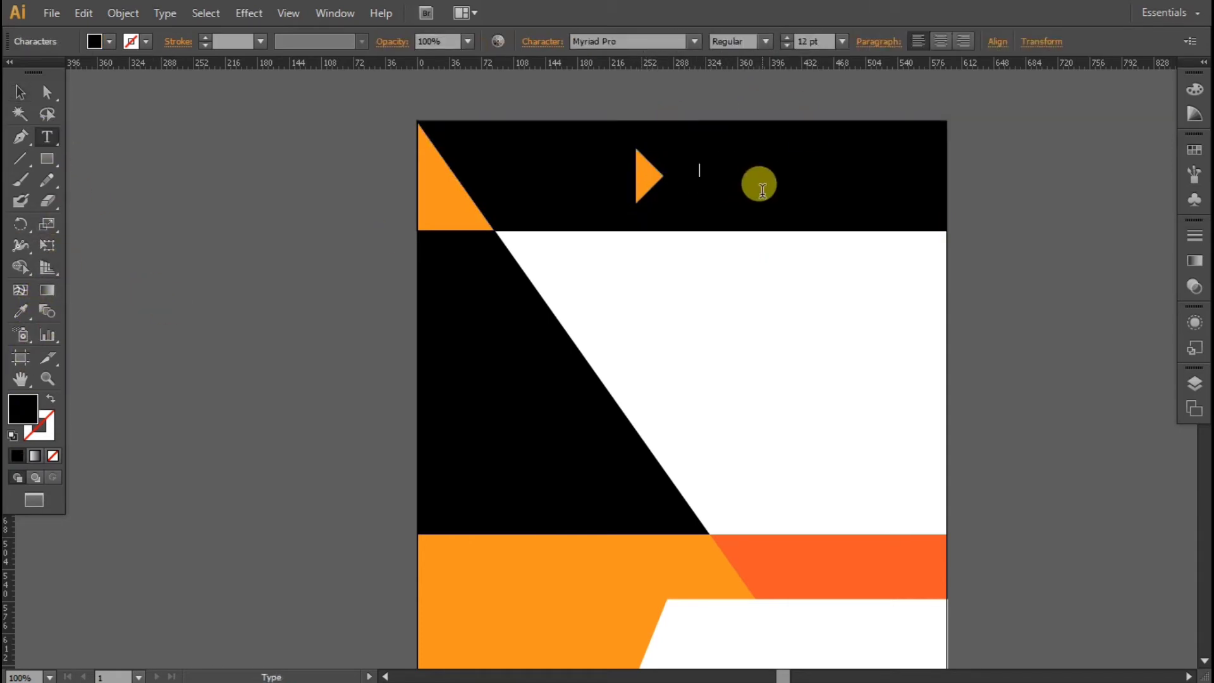
pyautogui.click(110, 41)
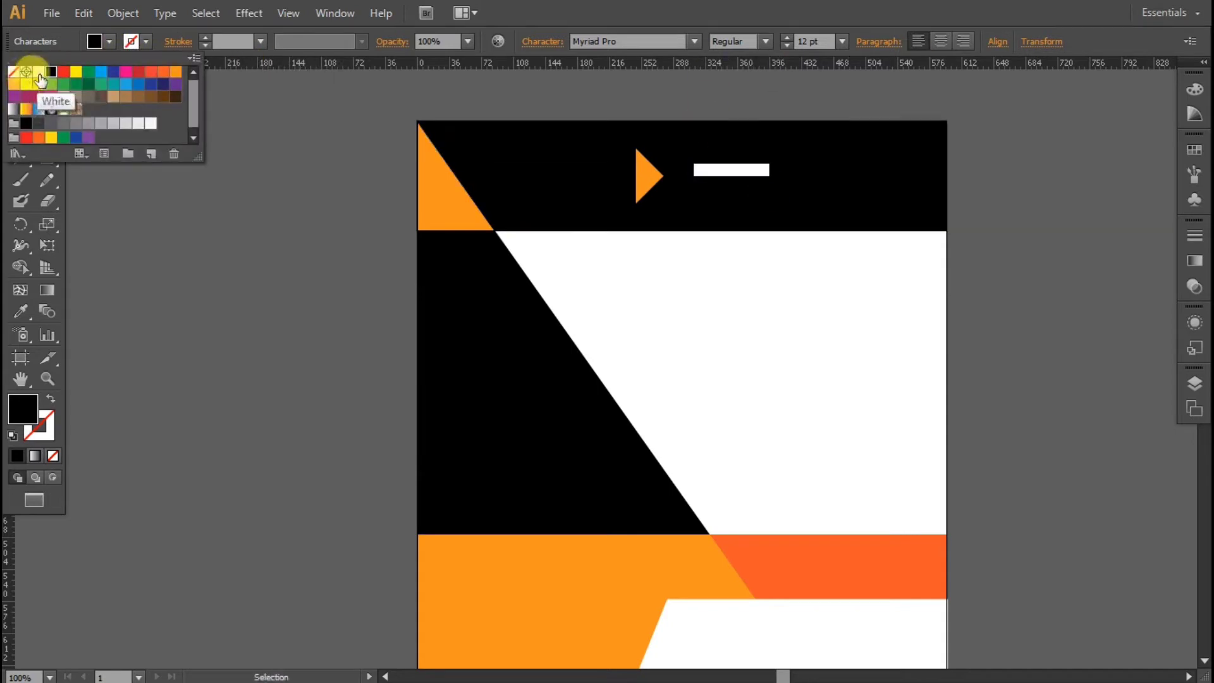
pyautogui.click(36, 87)
pyautogui.press('Escape')
pyautogui.moveTo(928, 139); pyautogui.dragTo(882, 172)
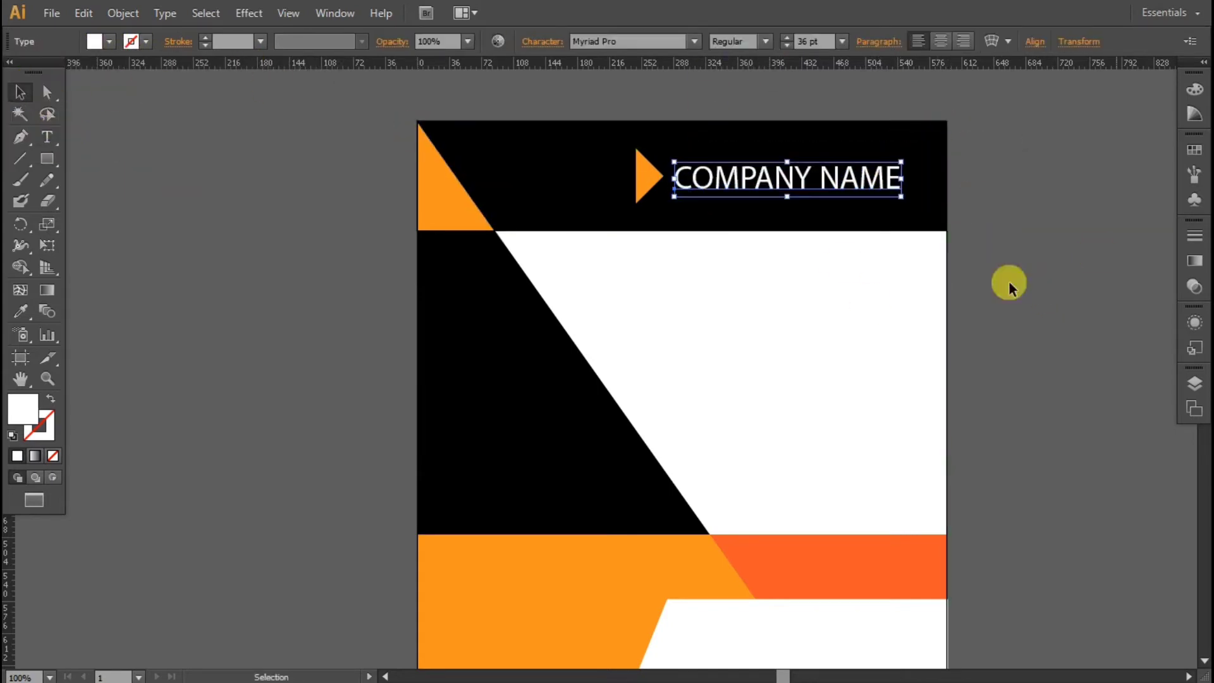
# - Copy the COMPANY NAME text down onto the white slanted band
pyautogui.click(655, 176)
pyautogui.click(694, 175)
pyautogui.moveTo(696, 175); pyautogui.dragTo(745, 477)
pyautogui.click(1031, 281)
pyautogui.scroll(-2, 772, 298)
pyautogui.hotkey('ctrl', '-')
pyautogui.scroll(-1, 878, 317)
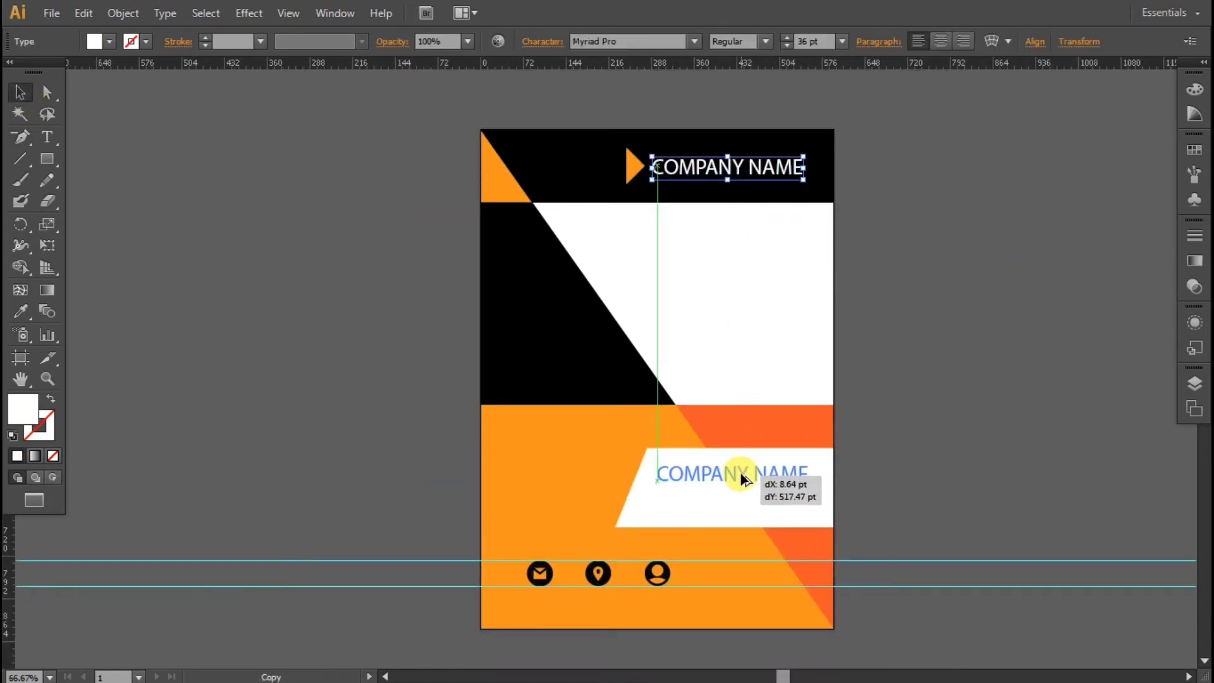
# - Fill the copied text with black and change its wording to "HEADLINE"
pyautogui.click(110, 41)
pyautogui.click(56, 65)
pyautogui.click(55, 140)
pyautogui.moveTo(658, 473); pyautogui.dragTo(867, 478)
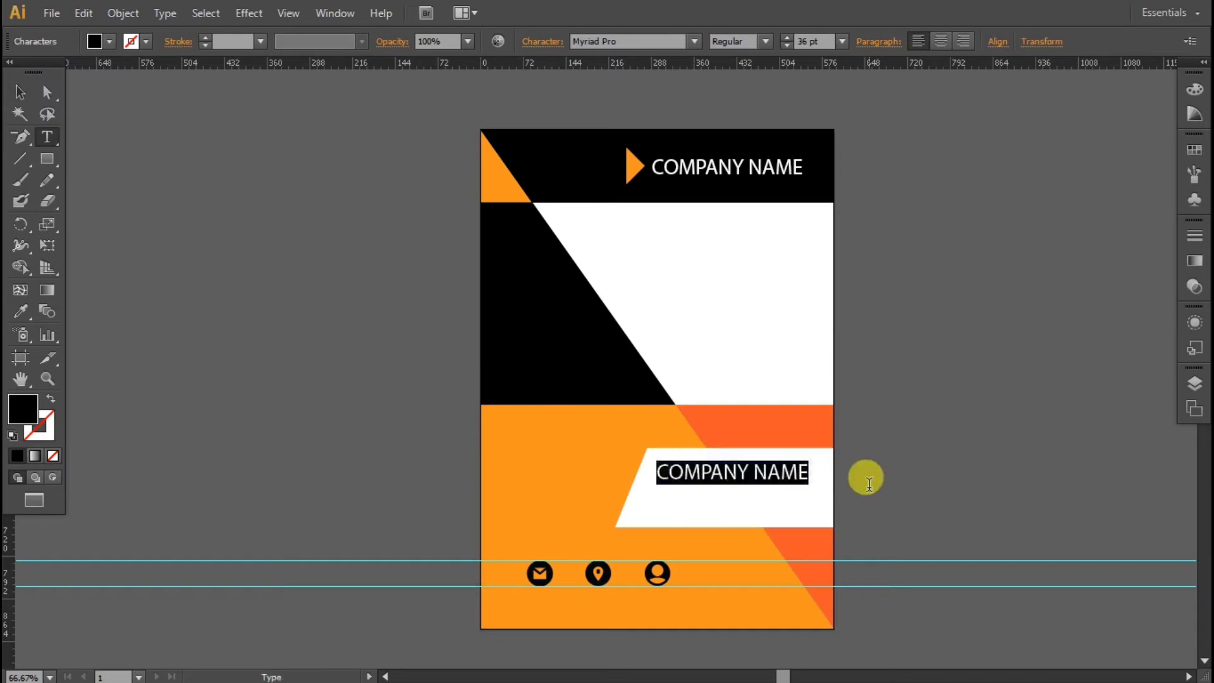
pyautogui.write('HEADLINE')
pyautogui.press('Escape')
# - Enlarge the HEADLINE text on the white band and position a smaller copy directly beneath it
pyautogui.moveTo(762, 490); pyautogui.dragTo(796, 517)
pyautogui.click(920, 480)
pyautogui.hotkey('ctrl', '=')
pyautogui.moveTo(901, 511); pyautogui.dragTo(756, 439)
pyautogui.click(866, 411)
pyautogui.press('Down')
pyautogui.press('Down')
pyautogui.press('Down')
pyautogui.press('Down')
pyautogui.press('Down')
pyautogui.press('Down')
pyautogui.press('Down')
pyautogui.press('Down')
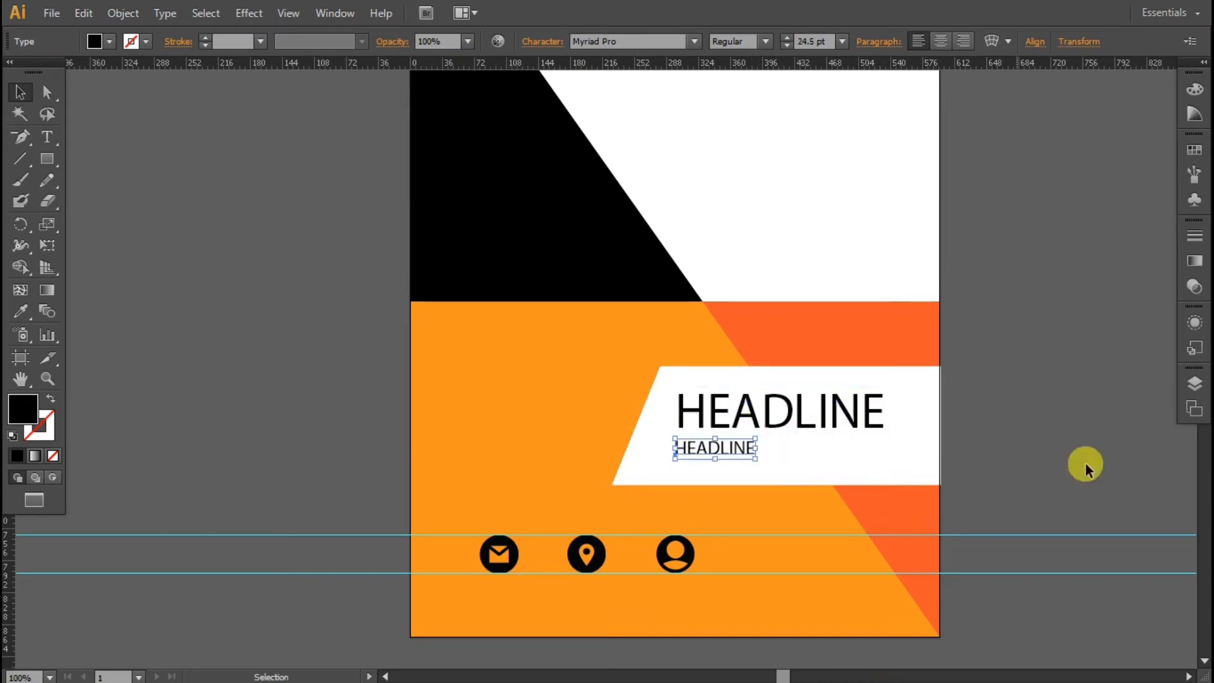
pyautogui.click(1086, 468)
# - Nudge the smaller HEADLINE text right to line up with the left edge of the large one
pyautogui.click(729, 450)
pyautogui.press('Right')
pyautogui.press('Right')
pyautogui.press('Right')
pyautogui.press('Right')
pyautogui.press('Right')
pyautogui.click(1051, 471)
pyautogui.hotkey('ctrl', '=')
pyautogui.hotkey('ctrl', '=')
pyautogui.moveTo(783, 524); pyautogui.dragTo(777, 522)
pyautogui.scroll(-1, 840, 531)
pyautogui.hotkey('ctrl', '-')
pyautogui.hotkey('ctrl', '-')
pyautogui.click(1006, 513)
# - Copy the small HEADLINE text onto the orange area left of the white band and reword it "Discription"
pyautogui.scroll(-4, 818, 502)
pyautogui.hotkey('ctrl', '=')
pyautogui.click(776, 328)
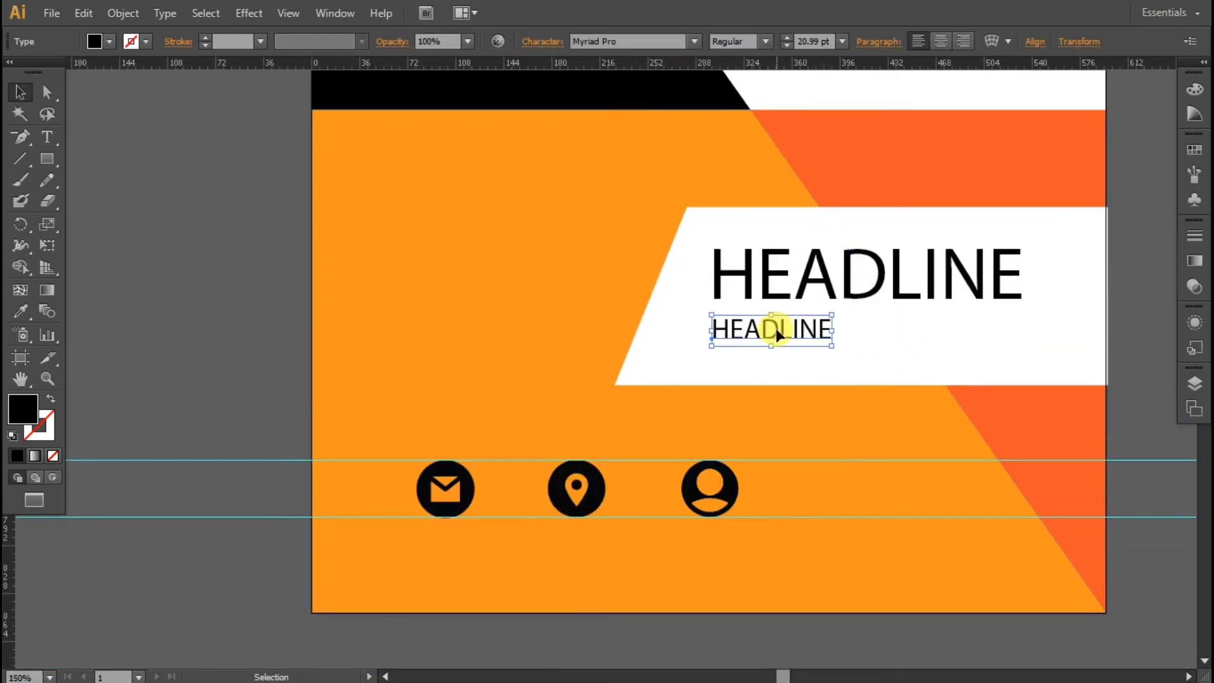
pyautogui.keyDown('alt'); pyautogui.moveTo(781, 335); pyautogui.dragTo(471, 237); pyautogui.keyUp('alt')
pyautogui.doubleClick(471, 236)
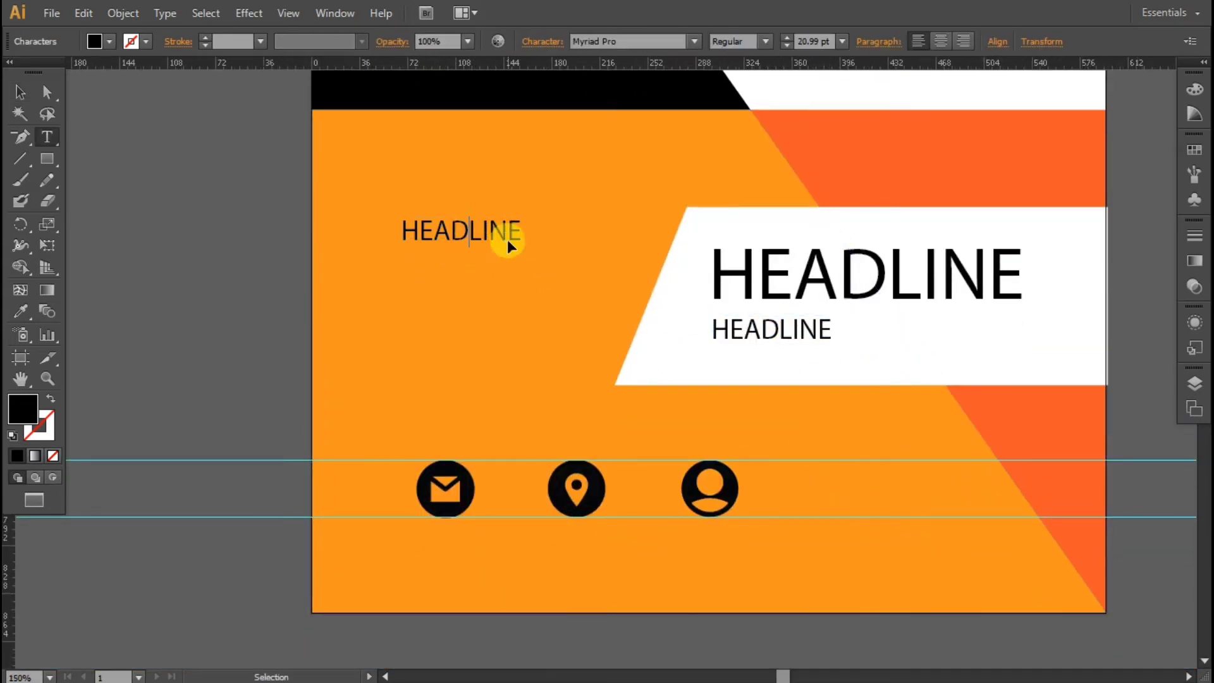
pyautogui.click(14, 93)
pyautogui.click(745, 355)
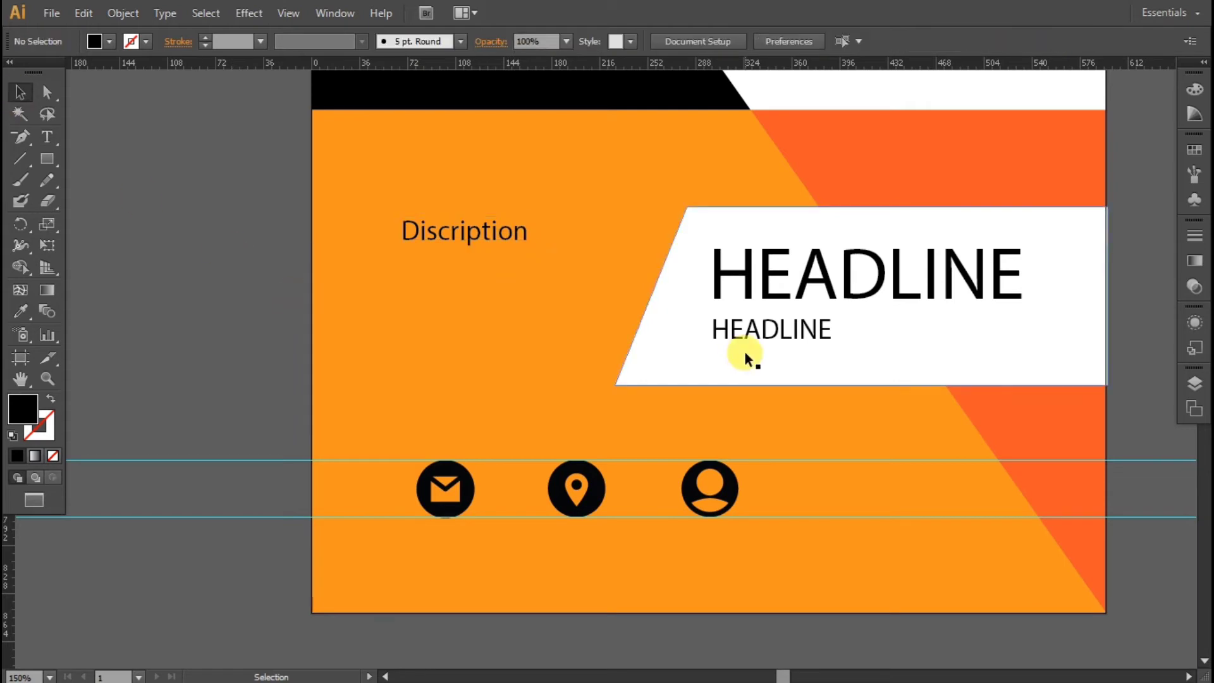
# - Duplicate the Discription text below itself and scale the upper one down to about 16 pt
pyautogui.click(525, 234)
pyautogui.keyDown('alt'); pyautogui.moveTo(514, 239); pyautogui.dragTo(511, 279); pyautogui.keyUp('alt')
pyautogui.click(230, 241)
pyautogui.click(500, 232)
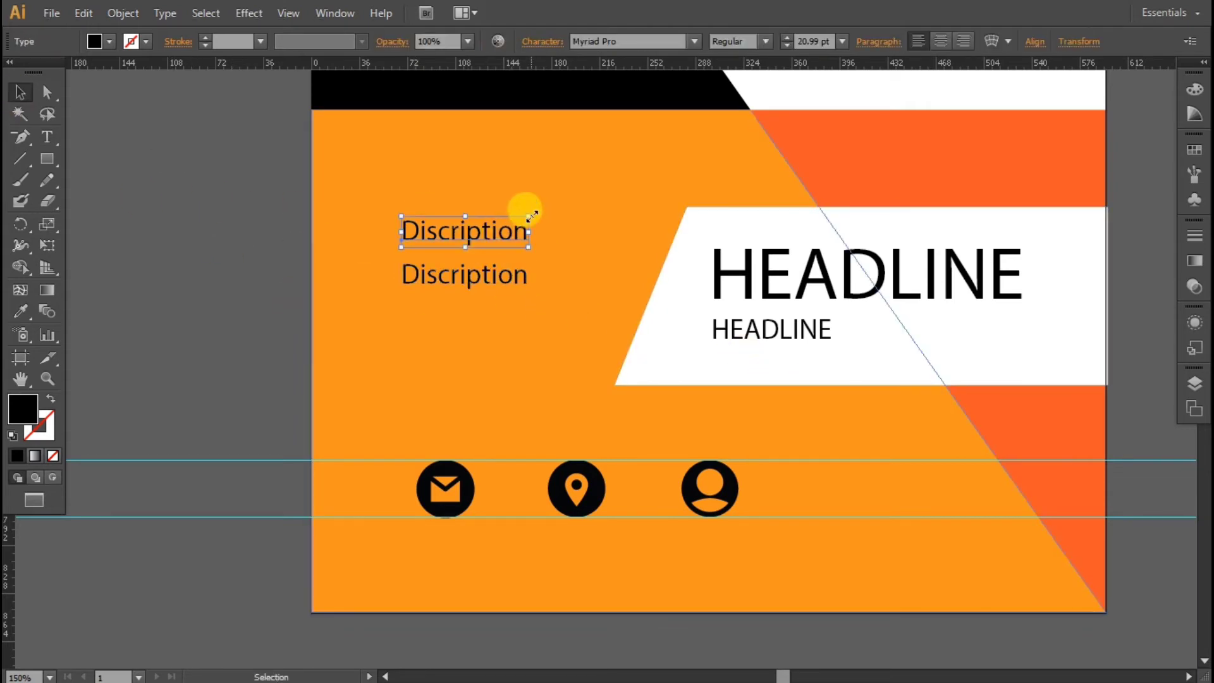
pyautogui.keyDown('shift'); pyautogui.moveTo(529, 216); pyautogui.dragTo(499, 222); pyautogui.keyUp('shift')
pyautogui.click(479, 276)
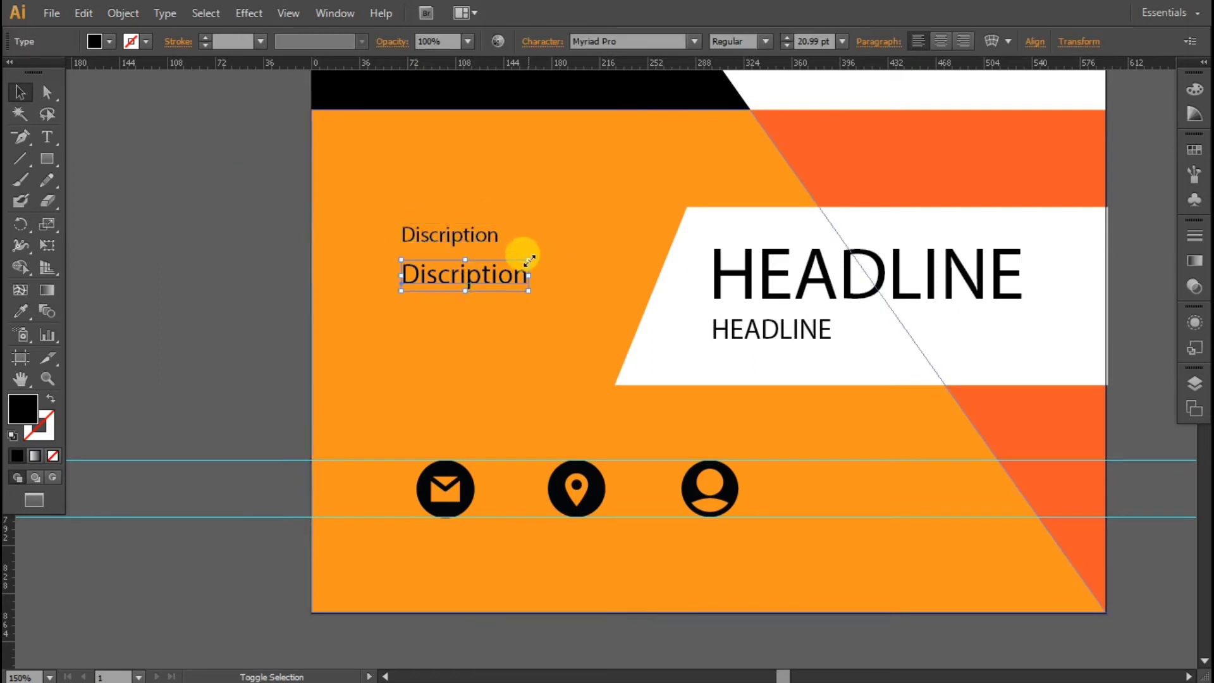
pyautogui.doubleClick(507, 279)
pyautogui.hotkey('ctrl', 'a')
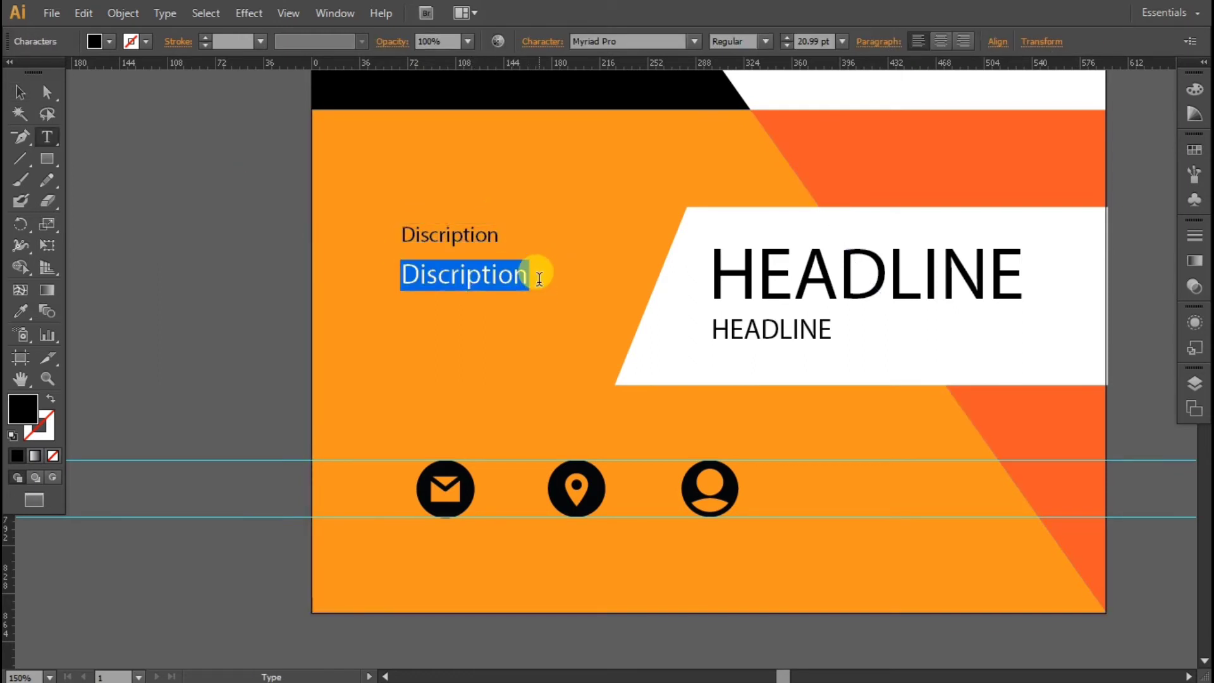
# - Draw a thin vertical bar left of the Discription text and fill it with white
pyautogui.click(47, 158)
pyautogui.moveTo(384, 207); pyautogui.dragTo(384, 404)
pyautogui.click(20, 92)
pyautogui.click(109, 41)
pyautogui.click(39, 73)
pyautogui.click(290, 204)
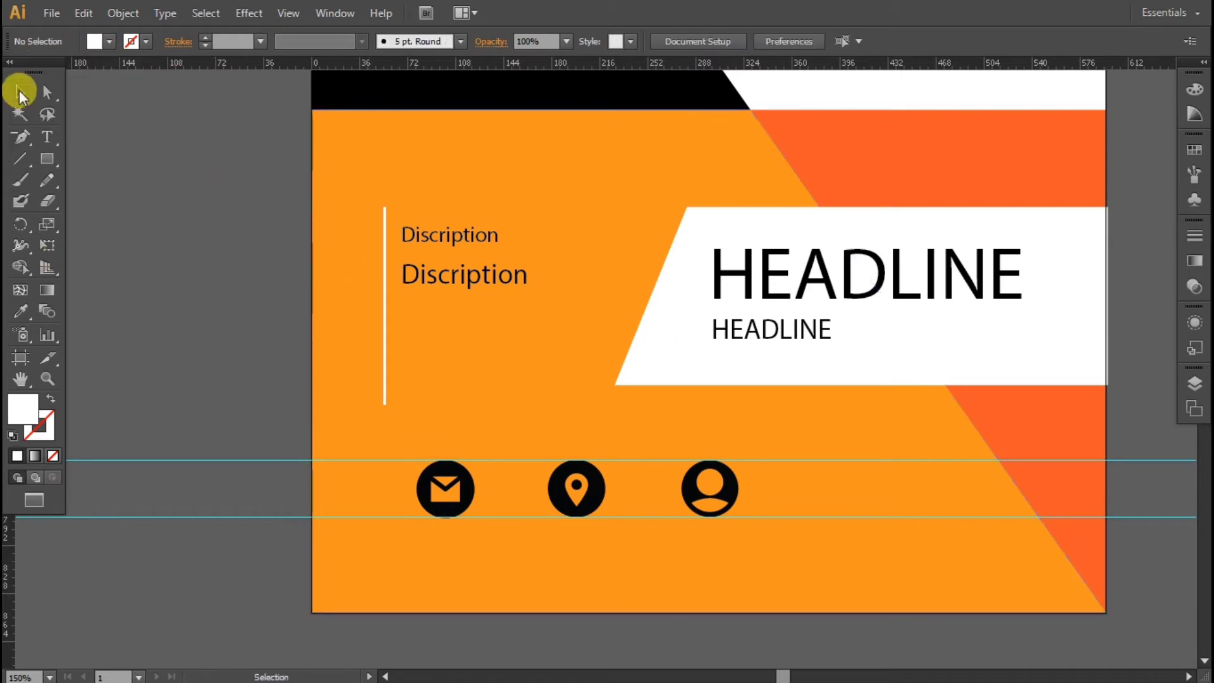
# - Delete the lower Discription text and shift the white vertical bar slightly up
pyautogui.click(492, 275)
pyautogui.press('Delete')
pyautogui.moveTo(383, 277); pyautogui.dragTo(386, 270)
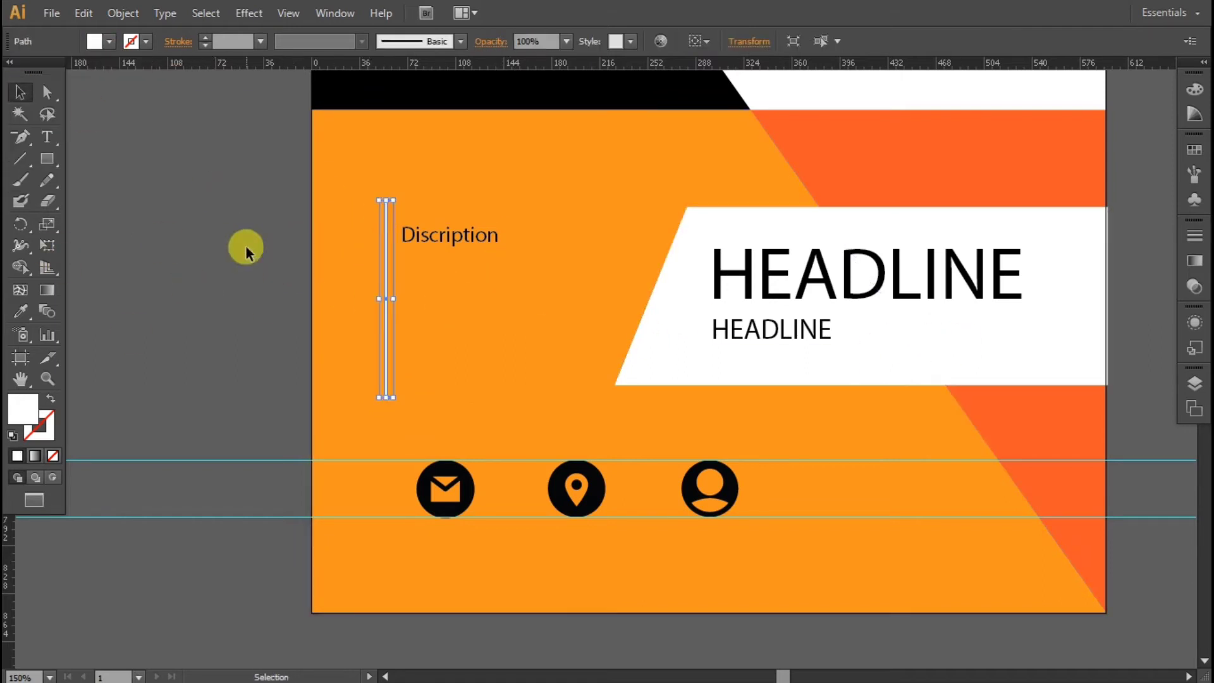
pyautogui.click(245, 247)
# - Copy the Discription text below the email icon, scale it down and replace its wording with a placeholder e-mail address
pyautogui.moveTo(439, 237); pyautogui.dragTo(418, 541)
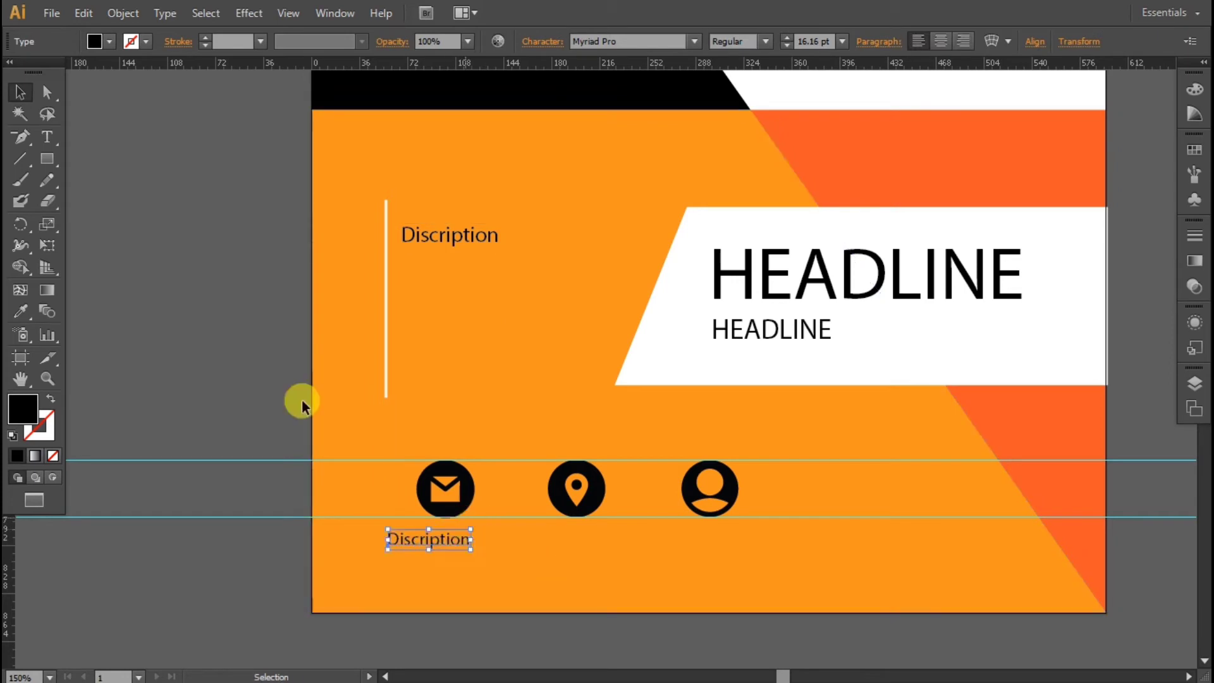
pyautogui.press('t')
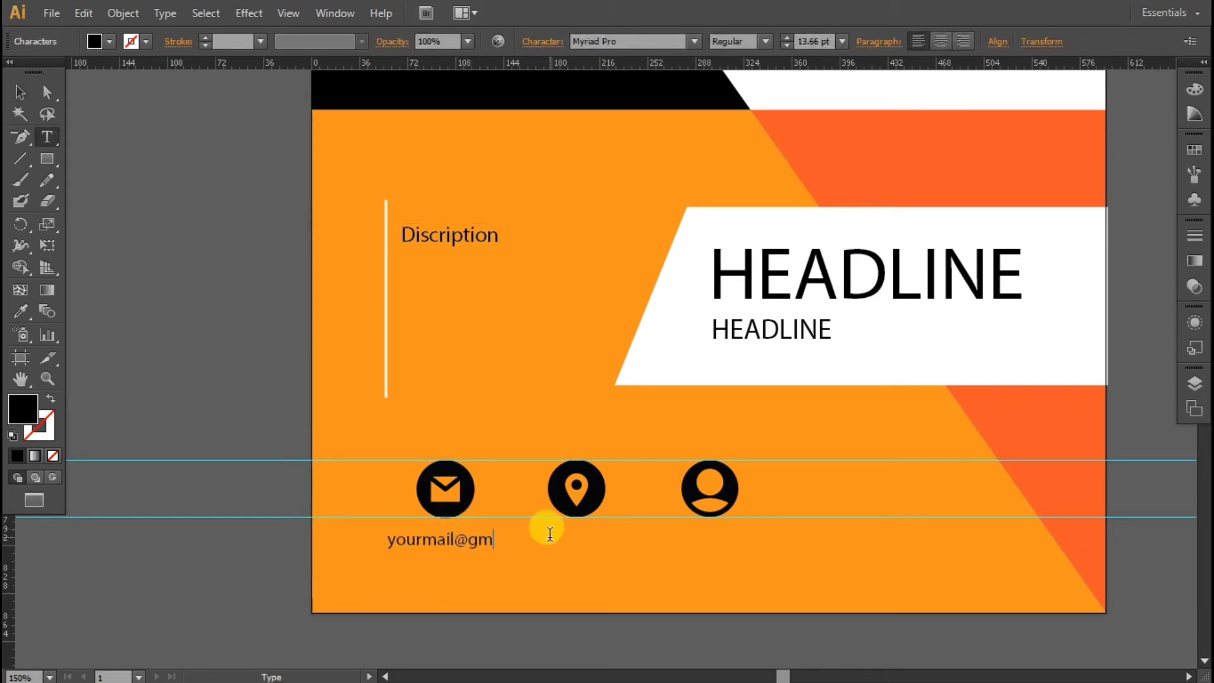
pyautogui.write('yourmail@gmail.com')
pyautogui.press('Escape')
# - Set the e-mail label's font size to 10 pt
pyautogui.doubleClick(812, 41)
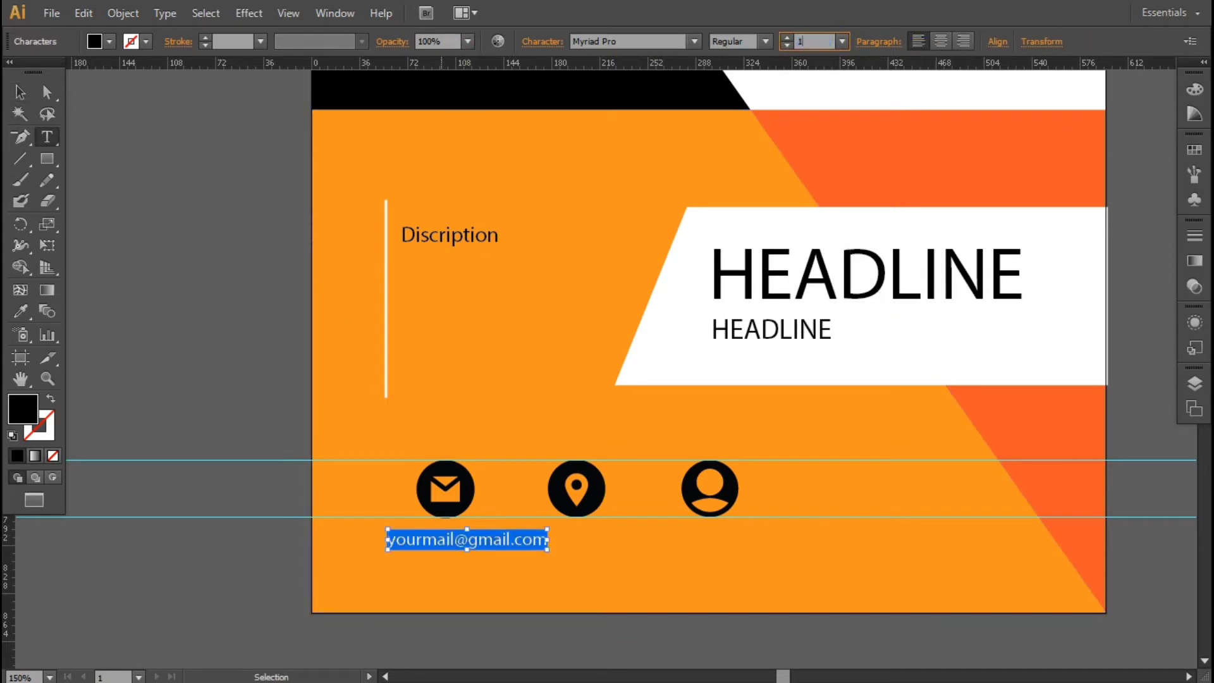
pyautogui.write('10')
pyautogui.press('Return')
pyautogui.click(34, 96)
# - Copy the e-mail label below the location icon and change its text to "your Location"
pyautogui.moveTo(489, 541); pyautogui.dragTo(639, 543)
pyautogui.hotkey('ctrl', '=')
pyautogui.scroll(-2, 692, 523)
pyautogui.press('t')
pyautogui.tripleClick(688, 527)
pyautogui.write('Location')
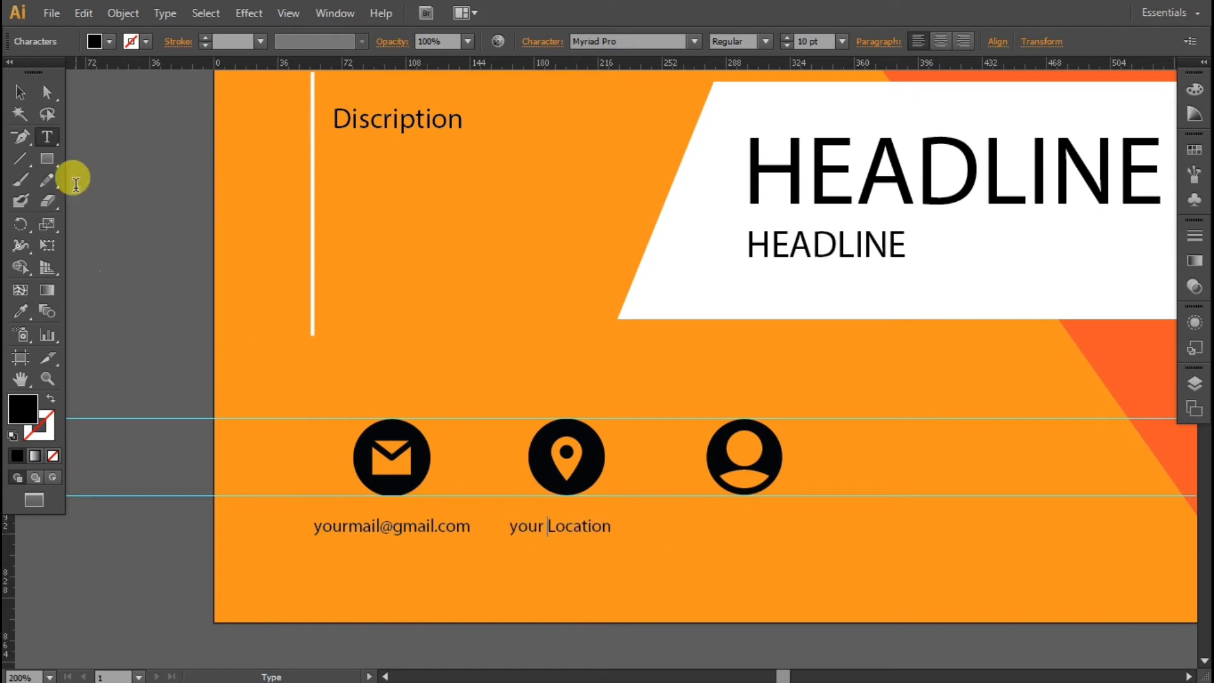
pyautogui.press('Escape')
# - Copy the location label below the user icon and change its text to "your Name"
pyautogui.moveTo(590, 525); pyautogui.dragTo(773, 530)
pyautogui.click(634, 544)
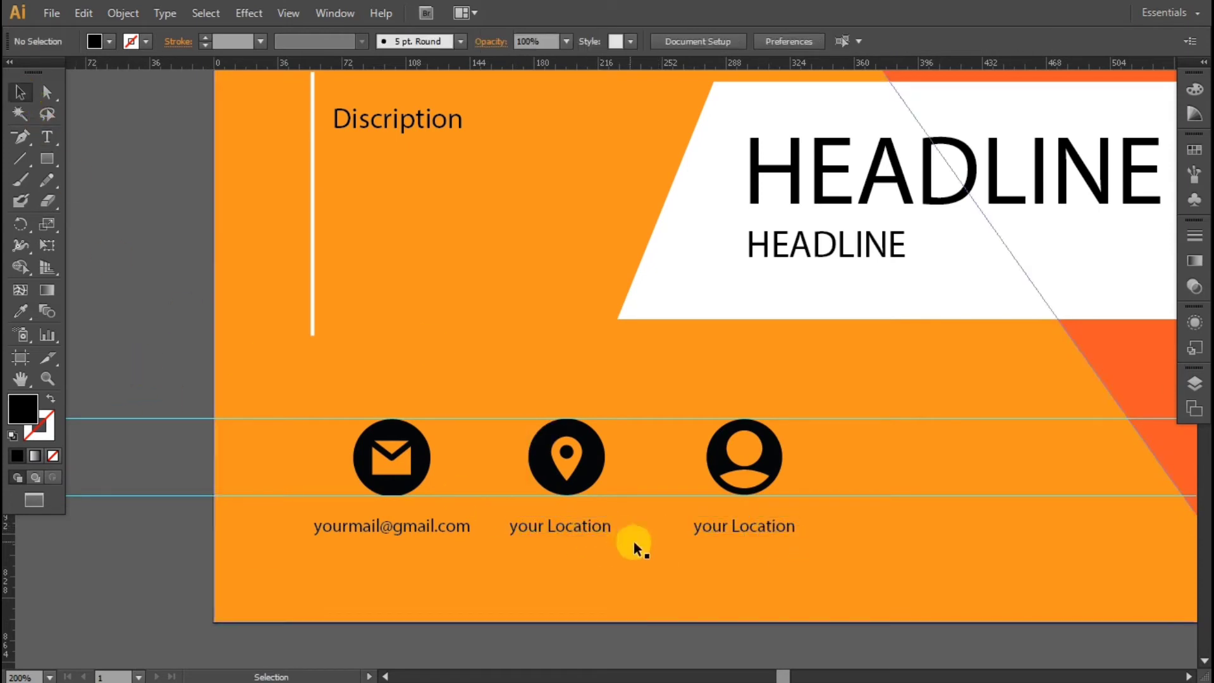
pyautogui.doubleClick(731, 524)
pyautogui.doubleClick(734, 525)
pyautogui.write('Name')
pyautogui.press('Escape')
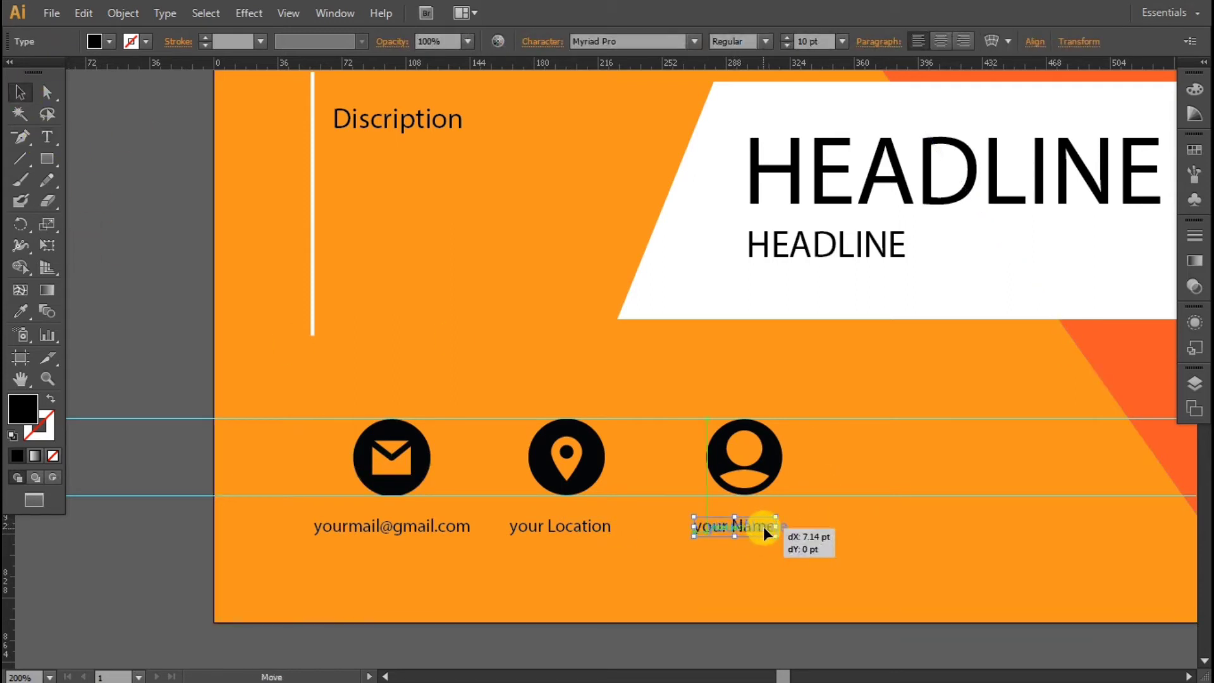
# - Centre the "your Name" label horizontally with the user icon and move both to the right
pyautogui.keyDown('shift'); pyautogui.click(772, 461); pyautogui.keyUp('shift')
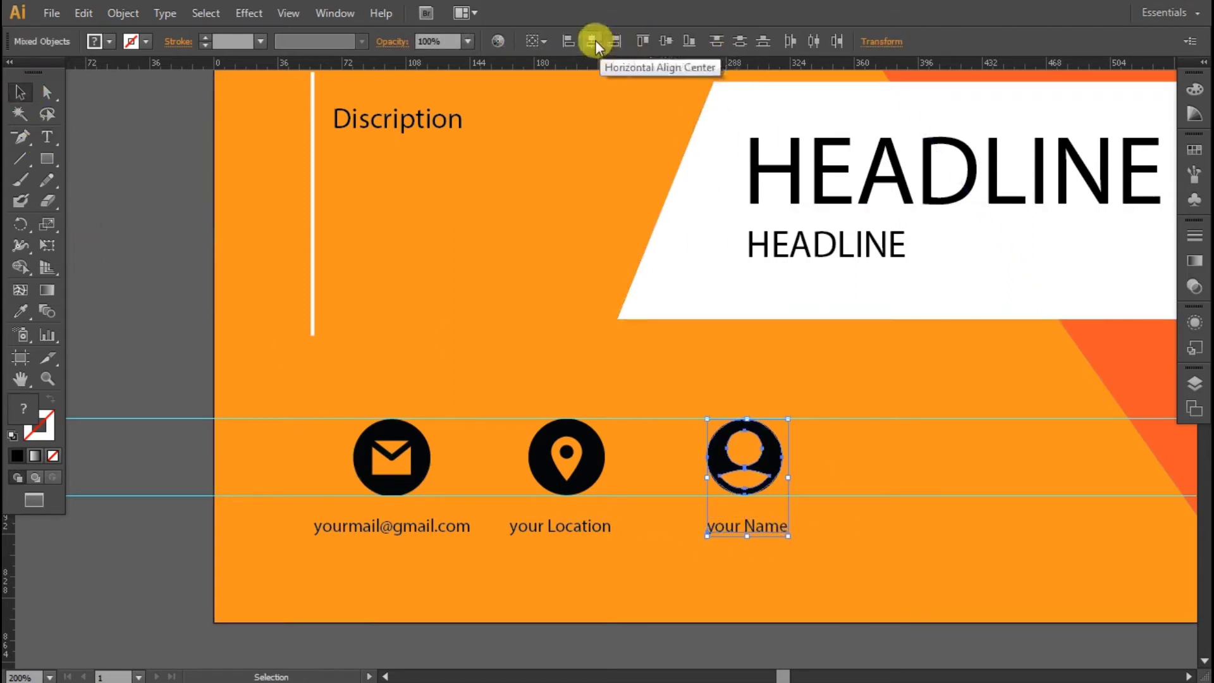
pyautogui.click(592, 41)
pyautogui.moveTo(767, 437); pyautogui.dragTo(808, 440)
pyautogui.click(311, 384)
# - Centre the "your Location" label under the location icon and move both to the right
pyautogui.click(559, 526)
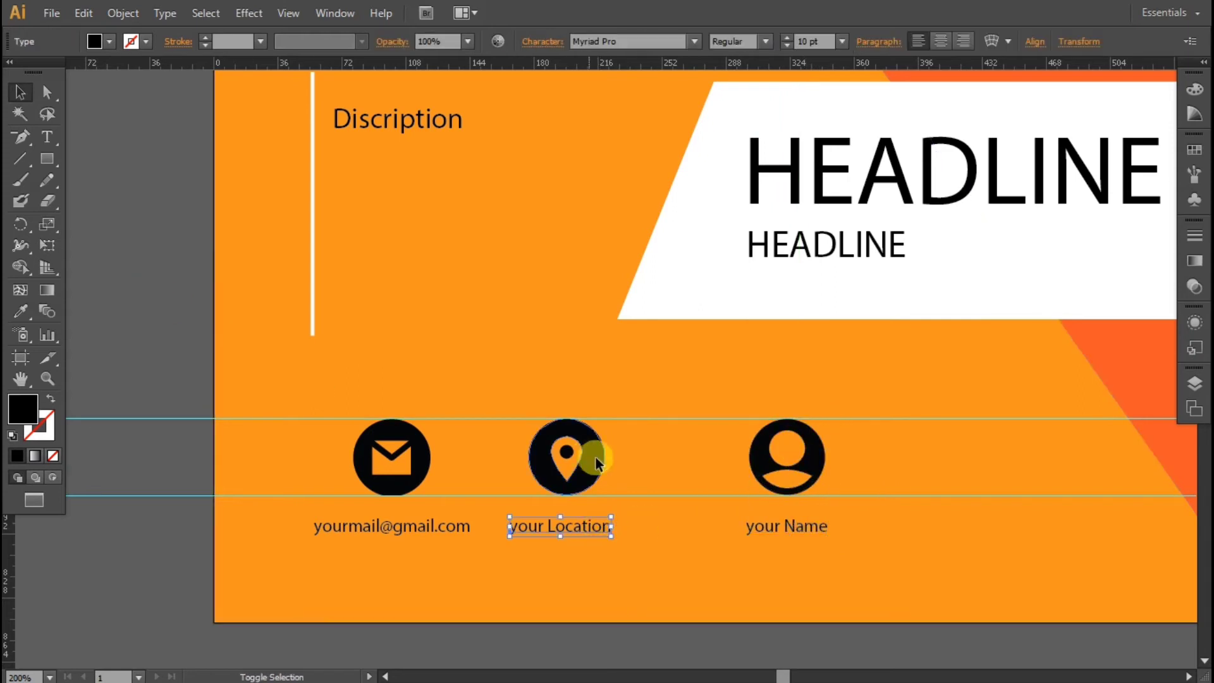
pyautogui.keyDown('shift'); pyautogui.click(588, 458); pyautogui.keyUp('shift')
pyautogui.moveTo(579, 464); pyautogui.dragTo(624, 464)
pyautogui.click(205, 309)
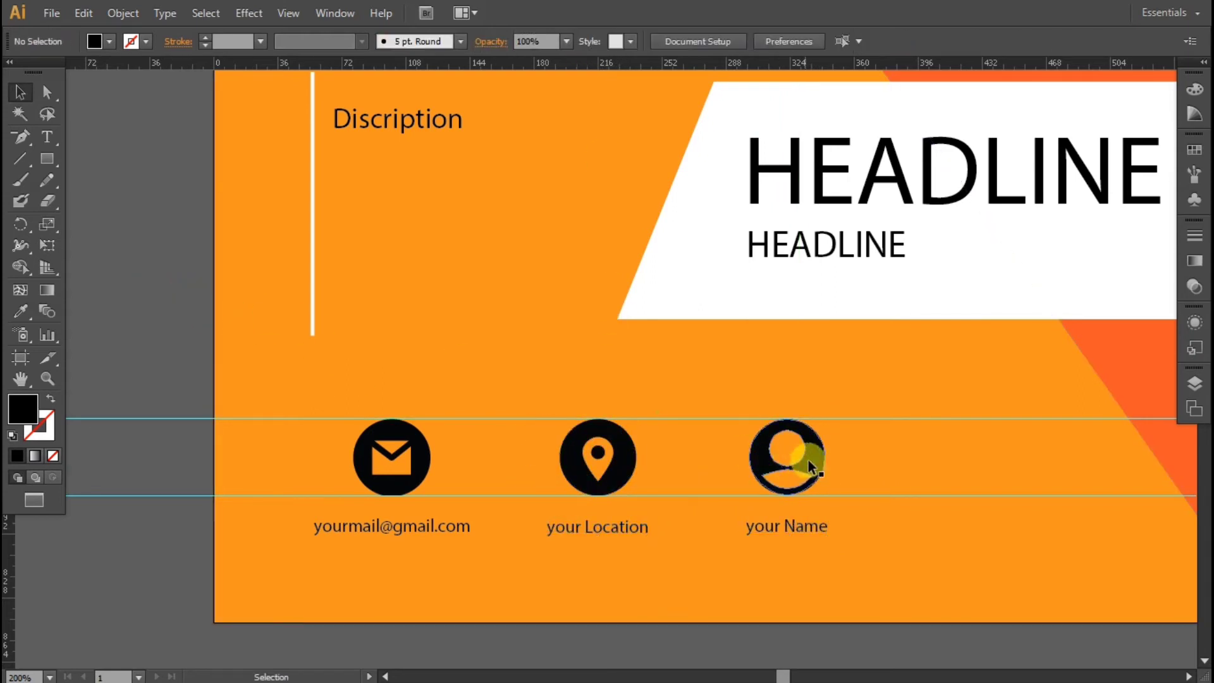
# - Shift the user icon and its "your Name" label slightly right to even out the spacing
pyautogui.click(808, 461)
pyautogui.keyDown('shift'); pyautogui.click(811, 527); pyautogui.keyUp('shift')
pyautogui.moveTo(745, 460); pyautogui.dragTo(748, 460)
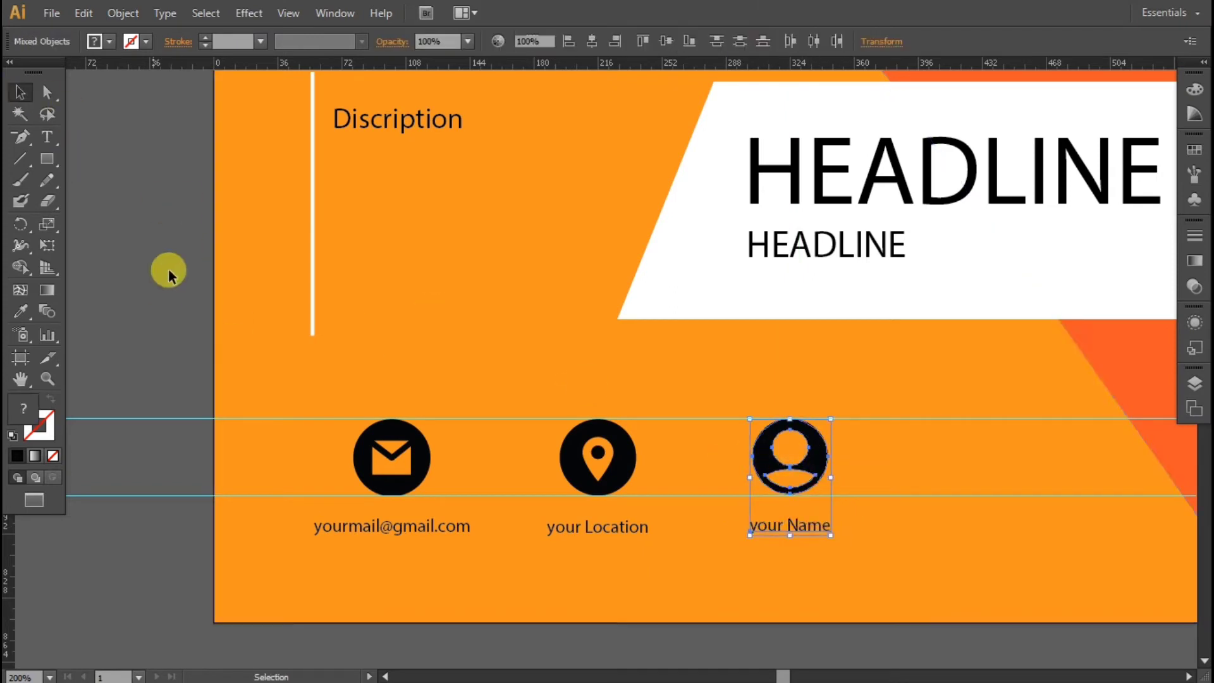
pyautogui.click(169, 271)
# - Review the whole flyer layout, from the company name header down to the contact icons
pyautogui.hotkey('ctrl', '-')
pyautogui.hotkey('ctrl', '-')
pyautogui.hotkey('ctrl', '-')
pyautogui.hotkey('ctrl', '-')
pyautogui.scroll(5, 857, 299)
pyautogui.hotkey('ctrl', '+')
pyautogui.scroll(-2, 900, 500)
pyautogui.click(901, 504)
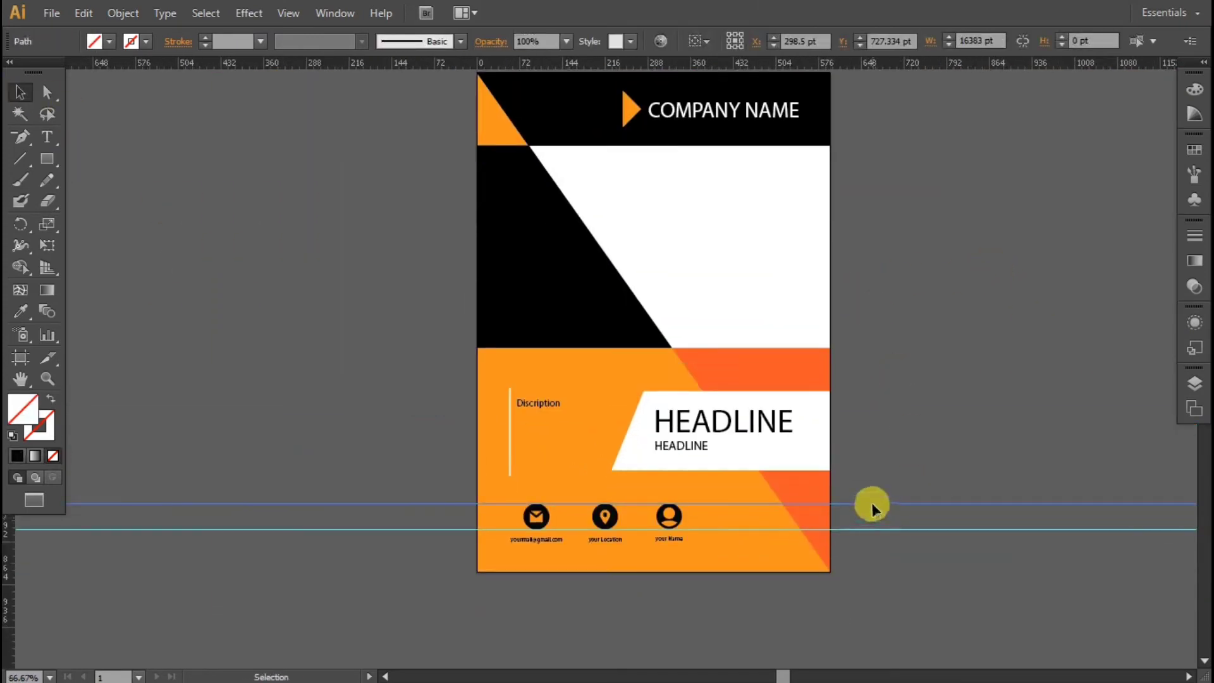
pyautogui.hotkey('ctrl', '+')
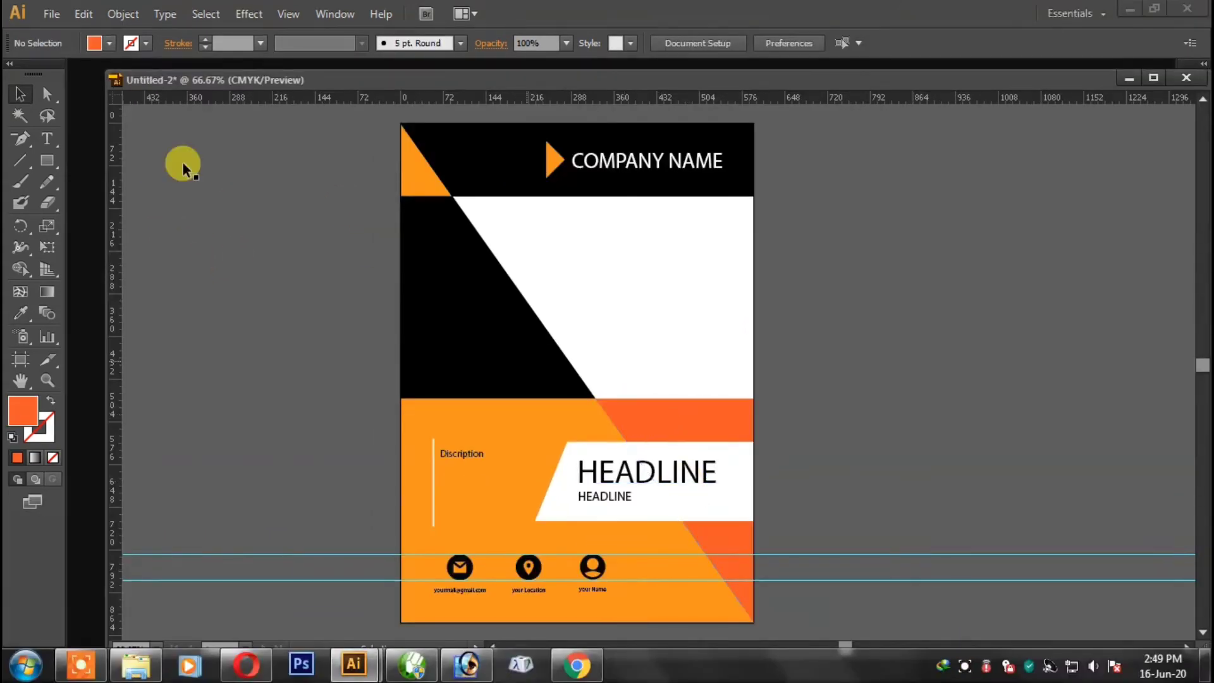
pyautogui.click(110, 43)
pyautogui.click(52, 75)
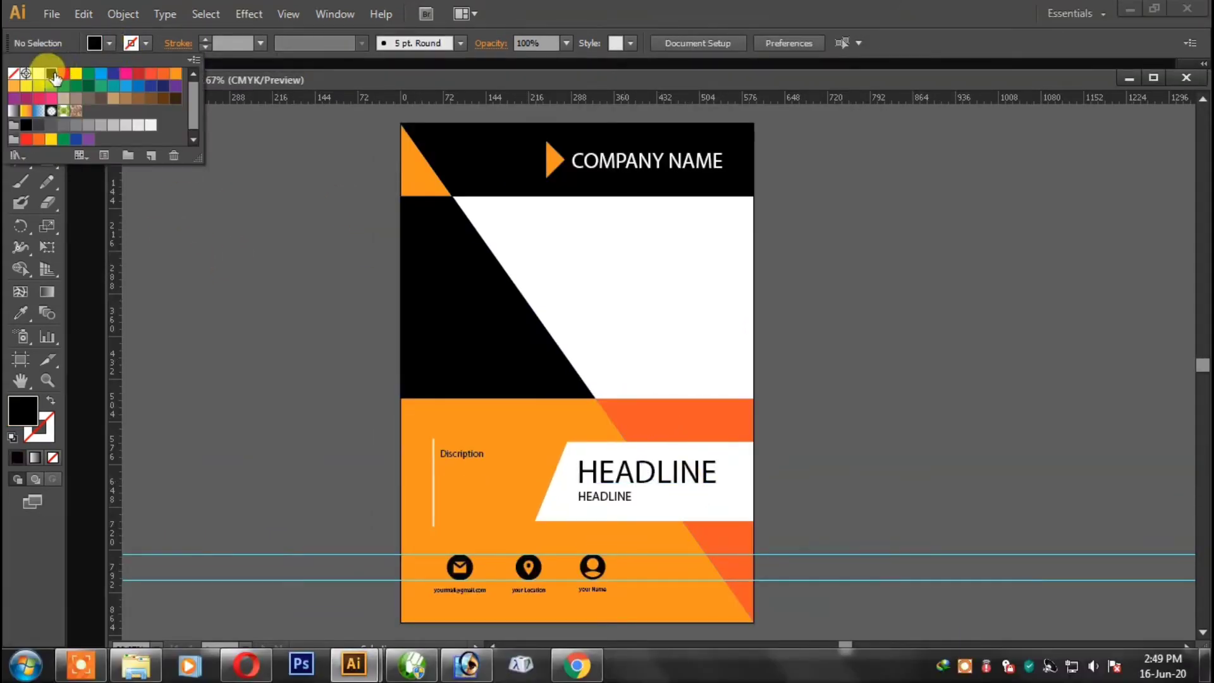
pyautogui.click(806, 512)
# - Change the fill of the dark orange triangle behind the headline band to black
pyautogui.click(701, 420)
pyautogui.moveTo(703, 414); pyautogui.dragTo(746, 385)
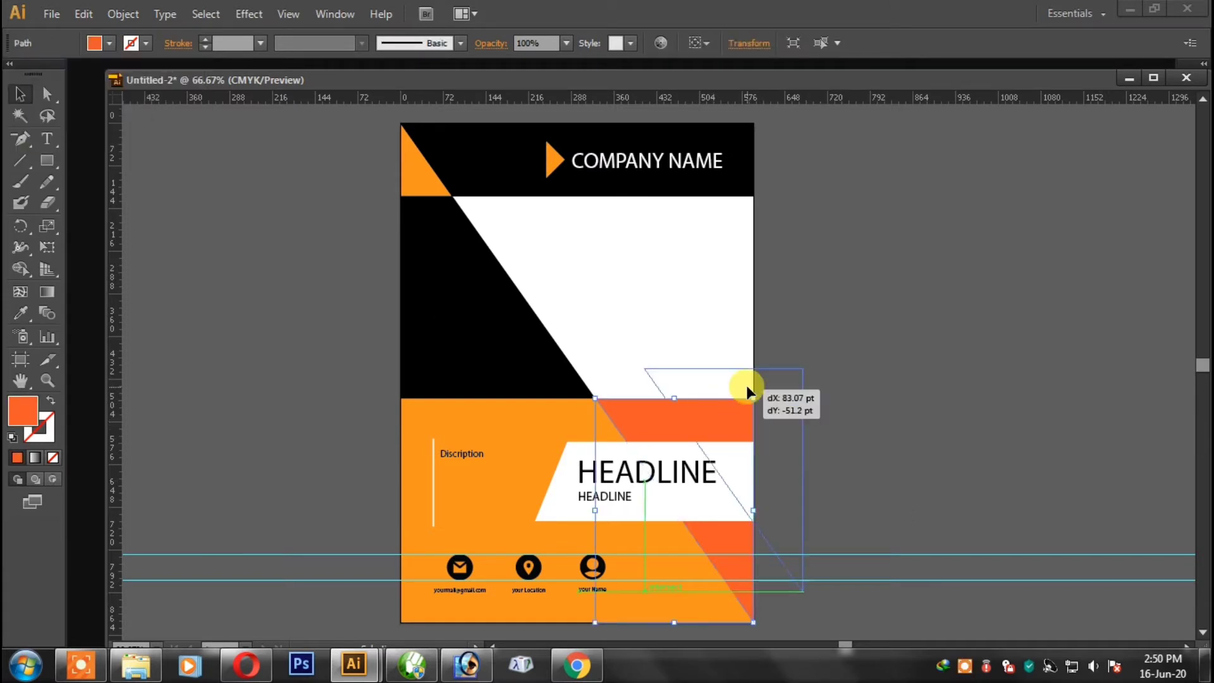
pyautogui.hotkey('ctrl', 'z')
pyautogui.click(110, 43)
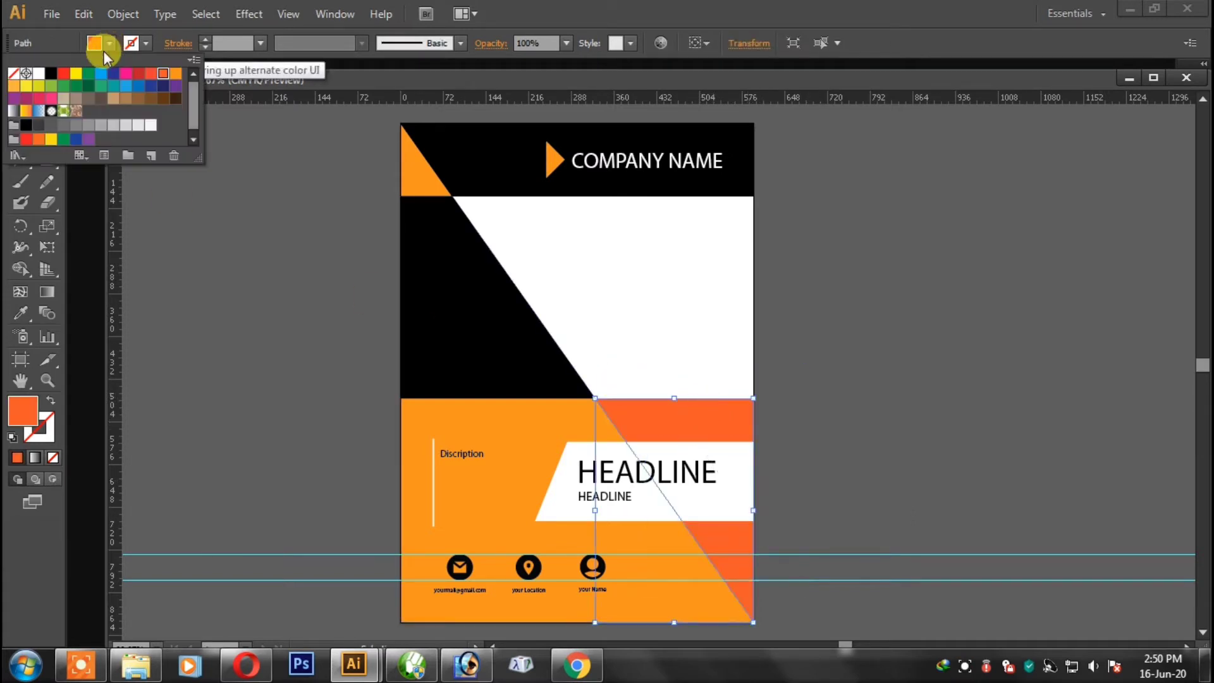
pyautogui.click(53, 78)
pyautogui.click(843, 347)
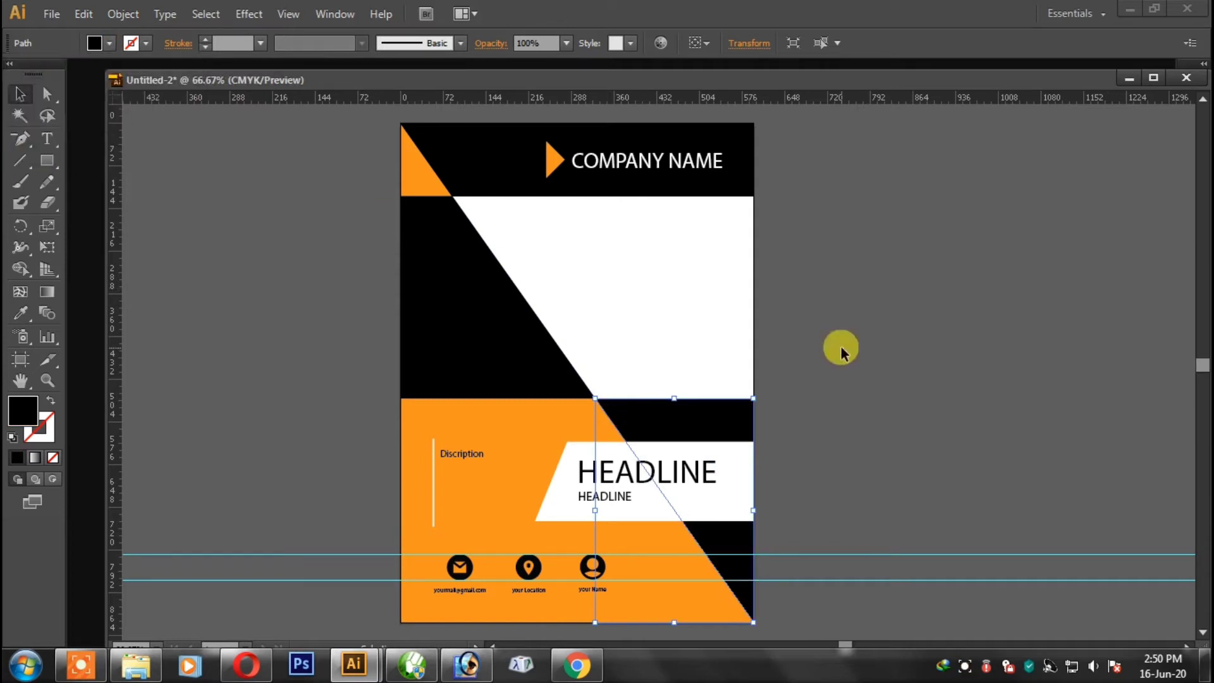
pyautogui.click(808, 458)
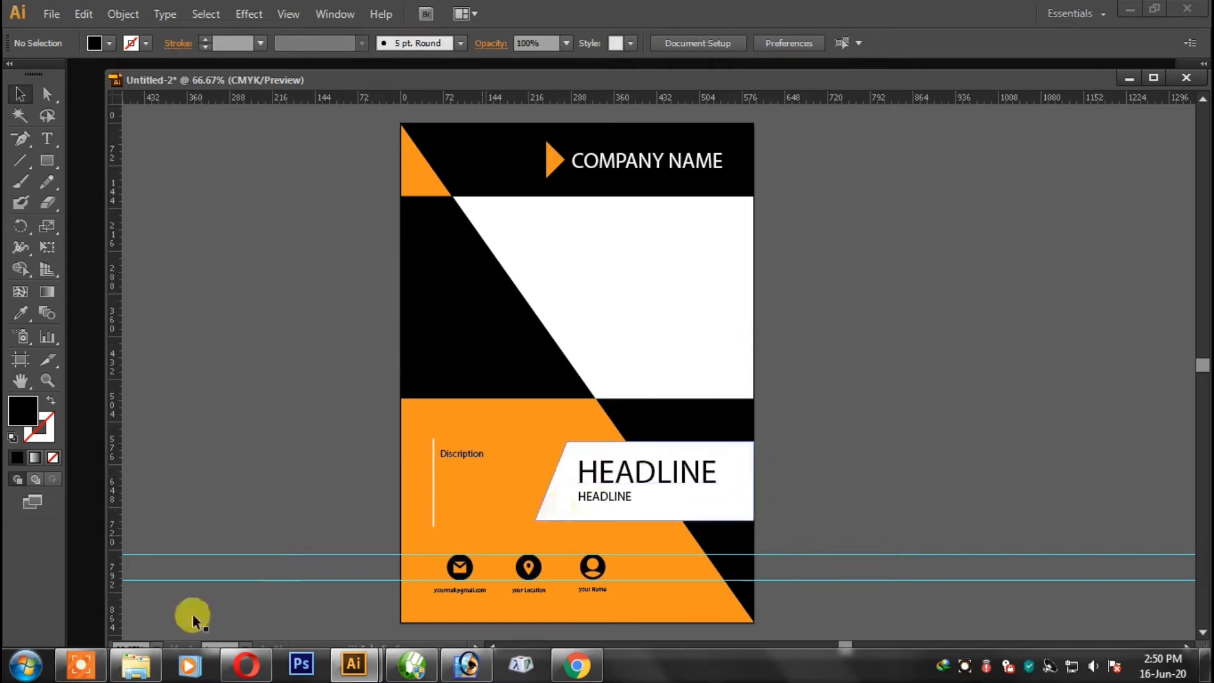
# - Switch to the Opera browser, open the Downloads folder and place the city street photo action-america-architecture-avenue-378570 into the Illustrator flyer
pyautogui.click(246, 664)
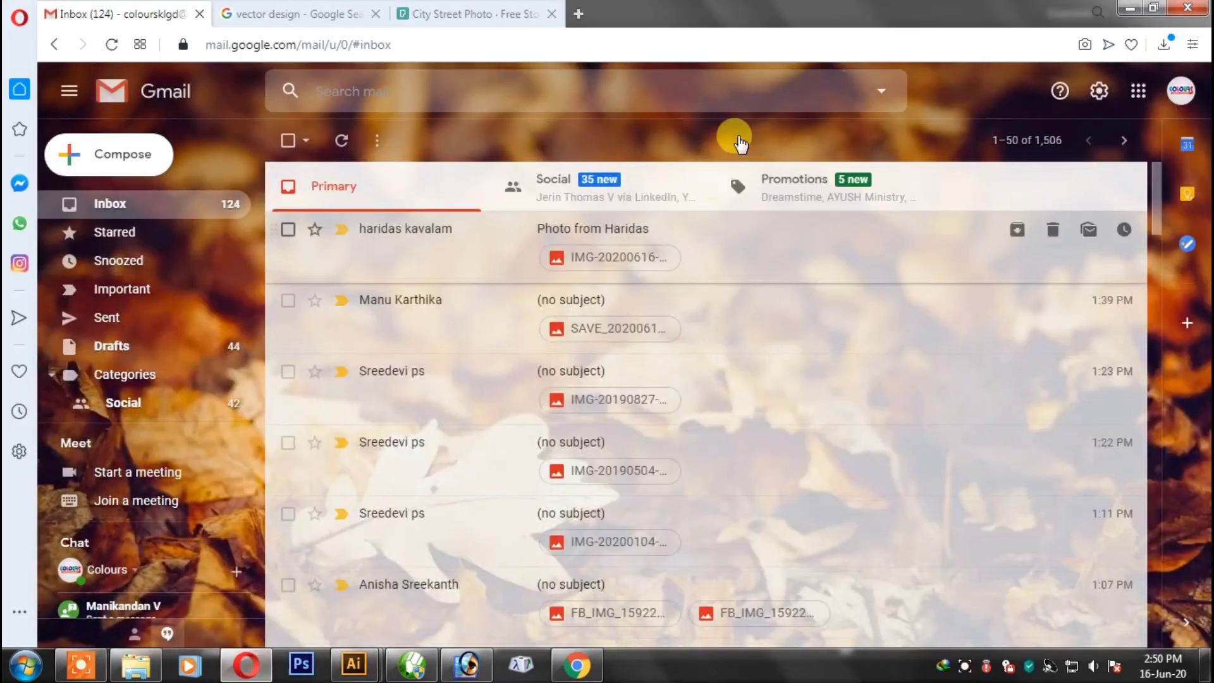
pyautogui.click(499, 12)
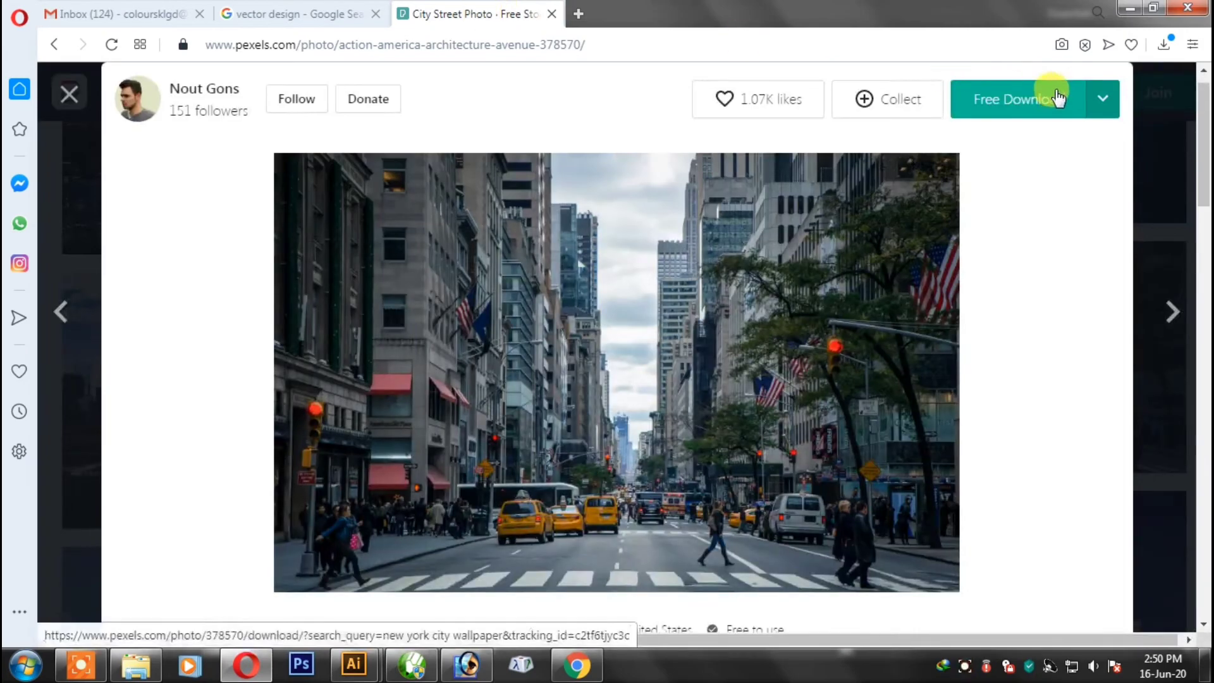
pyautogui.click(1164, 46)
pyautogui.click(1147, 119)
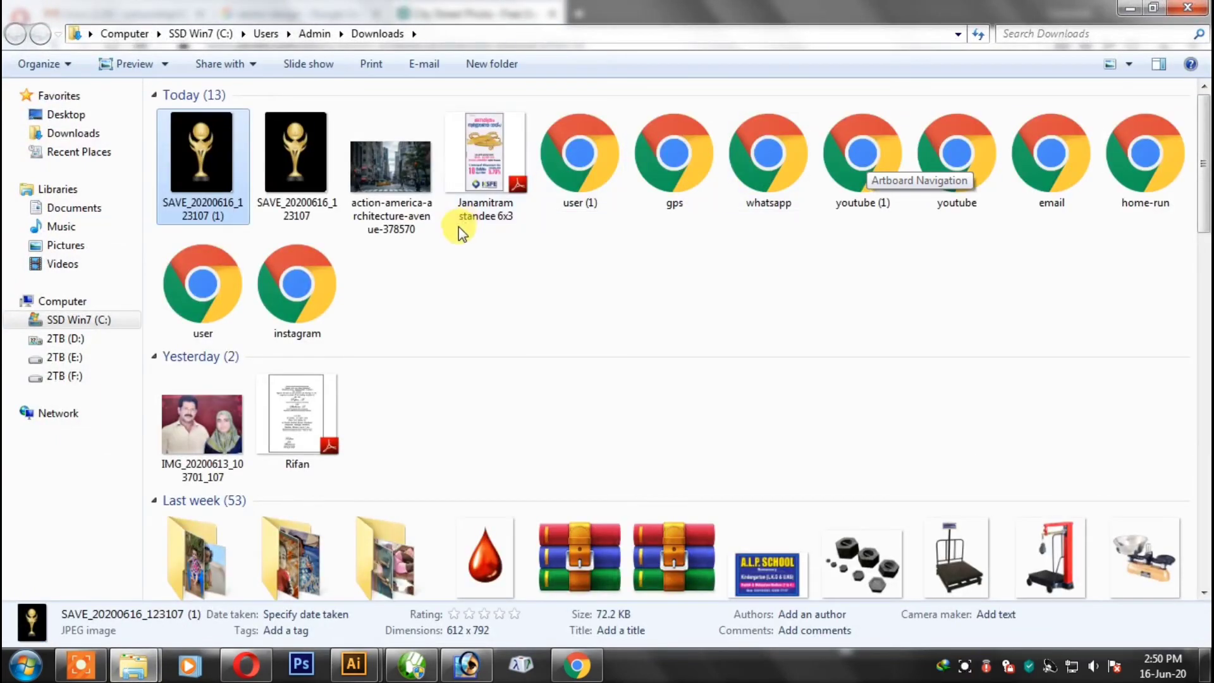
pyautogui.moveTo(400, 177); pyautogui.dragTo(458, 377)
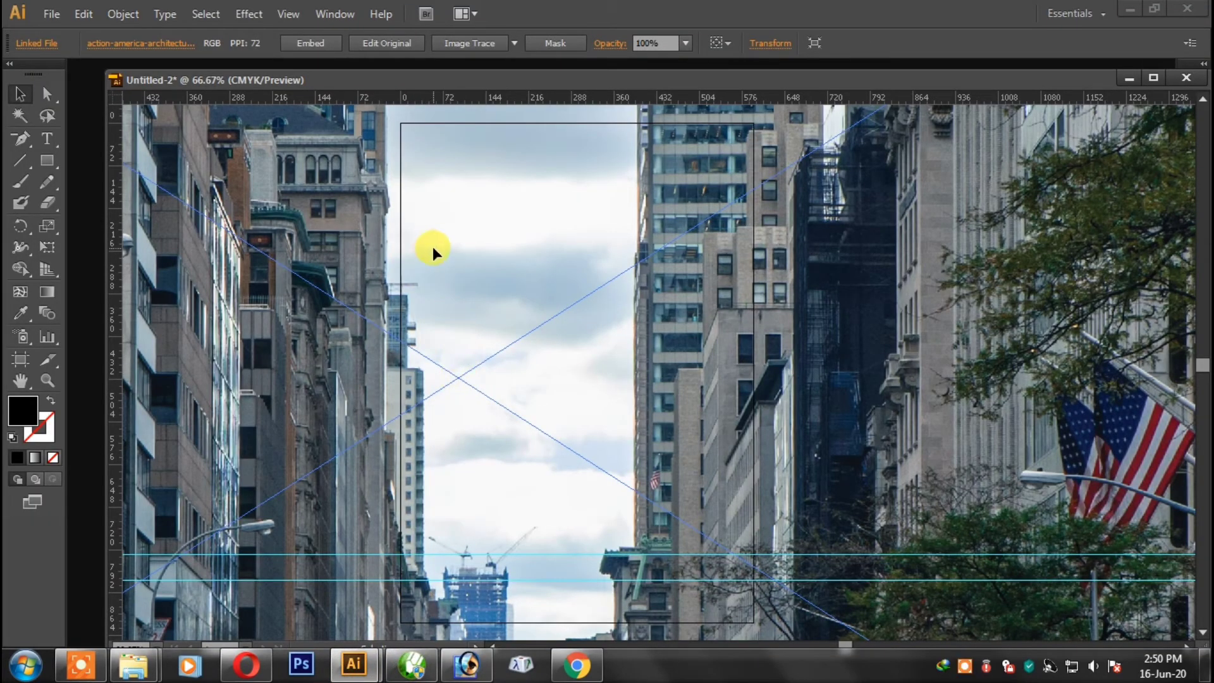
# - Scale the street photo down proportionally and move it over the flyer just below the header
pyautogui.hotkey('ctrl', '-')
pyautogui.hotkey('ctrl', '-')
pyautogui.hotkey('ctrl', '-')
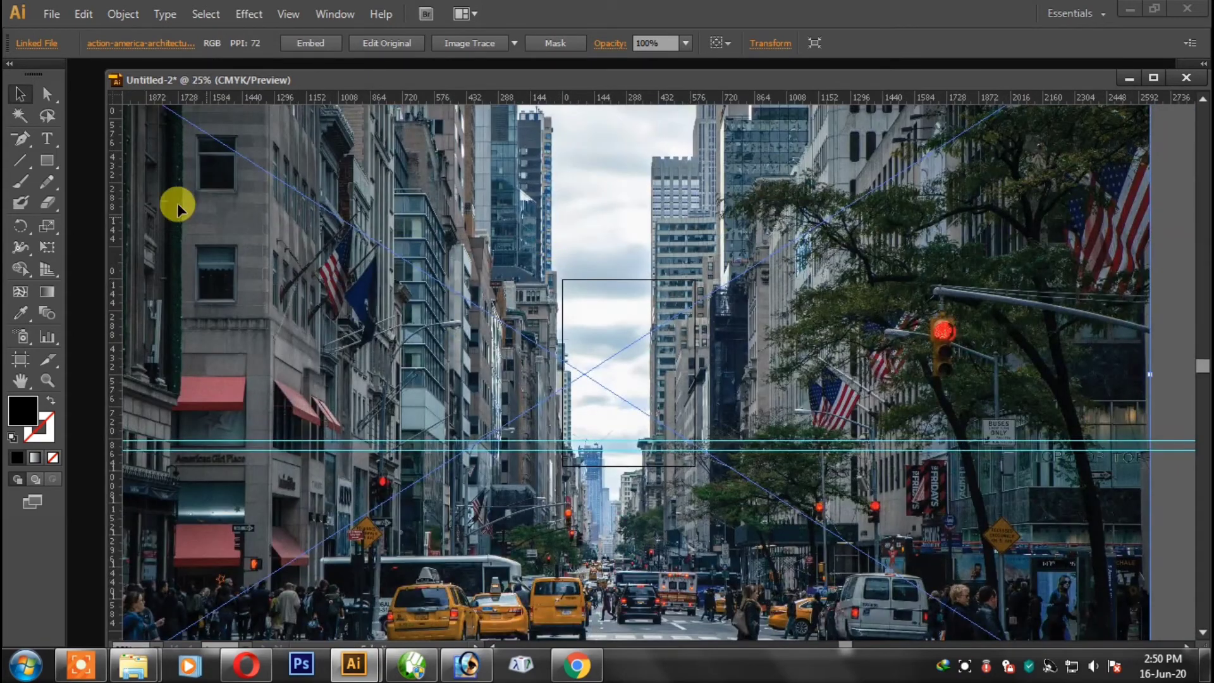
pyautogui.moveTo(178, 205); pyautogui.dragTo(360, 307)
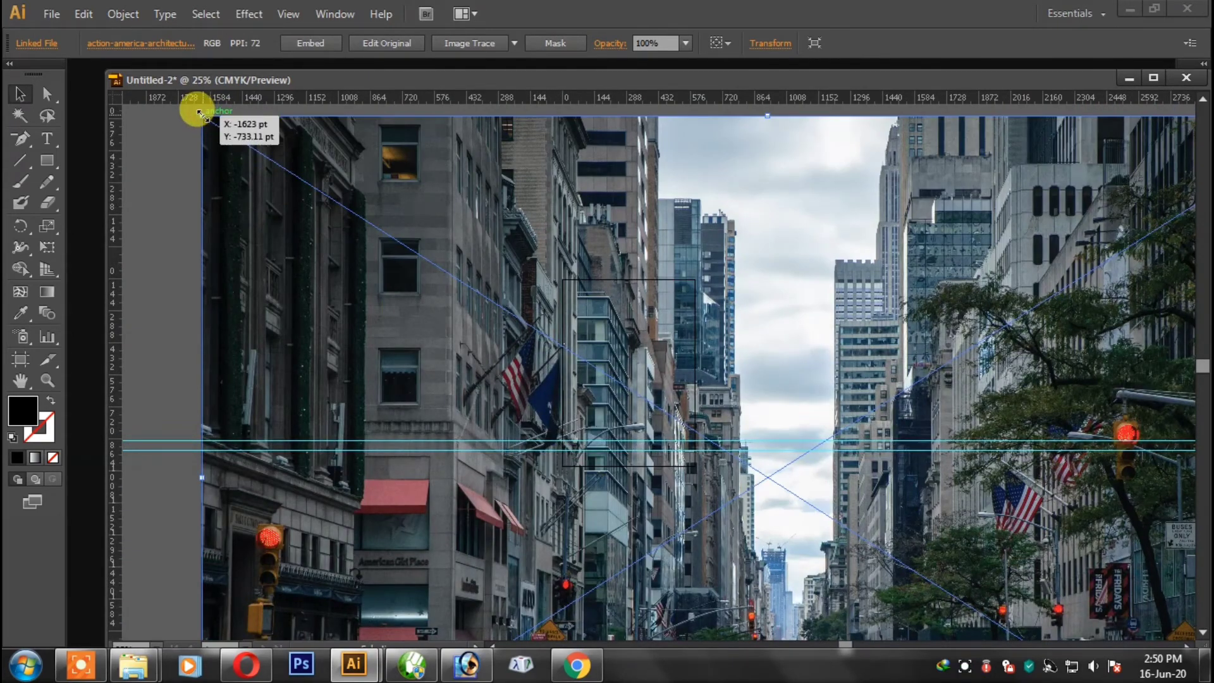
pyautogui.moveTo(264, 154); pyautogui.dragTo(895, 536)
pyautogui.moveTo(957, 569); pyautogui.dragTo(610, 335)
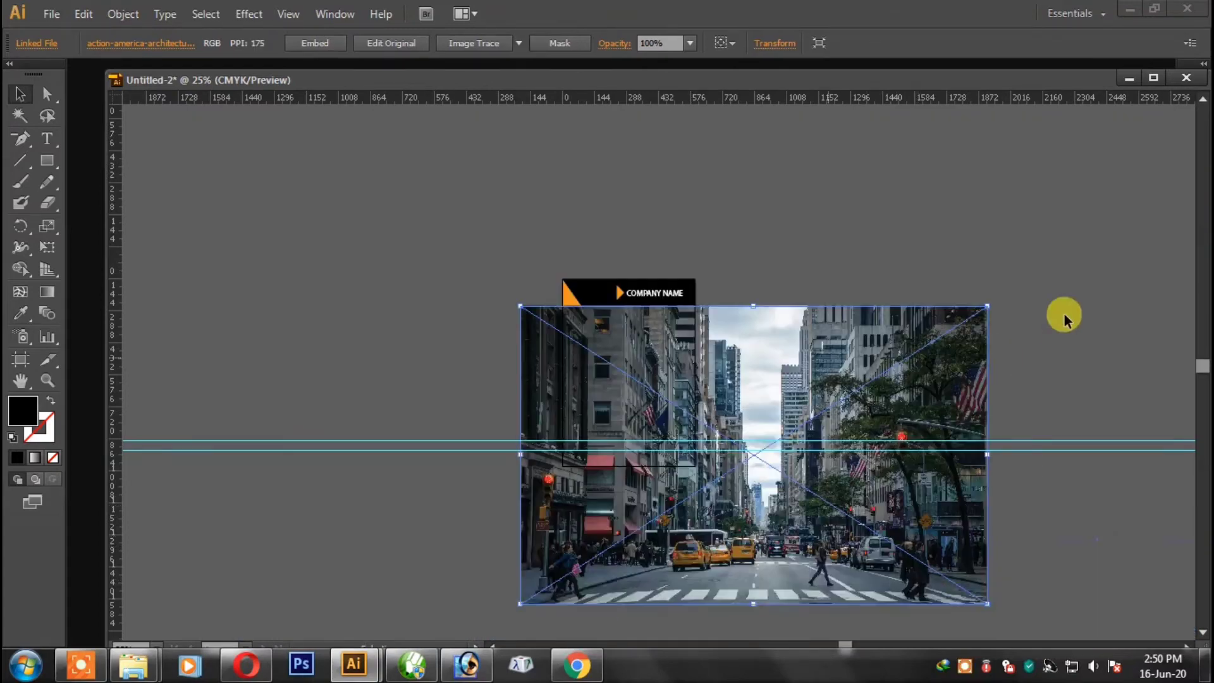
# - Shrink the street photo further to the flyer's width, about 596 pt, and reposition it on the page
pyautogui.click(987, 306)
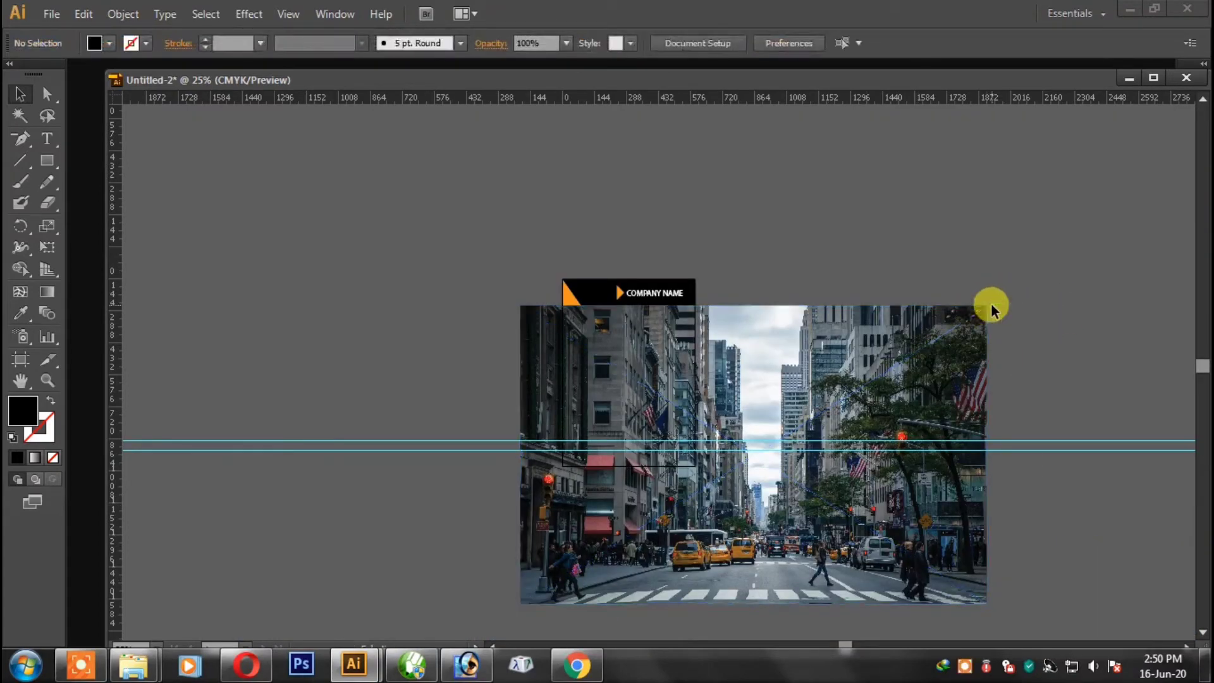
pyautogui.click(955, 329)
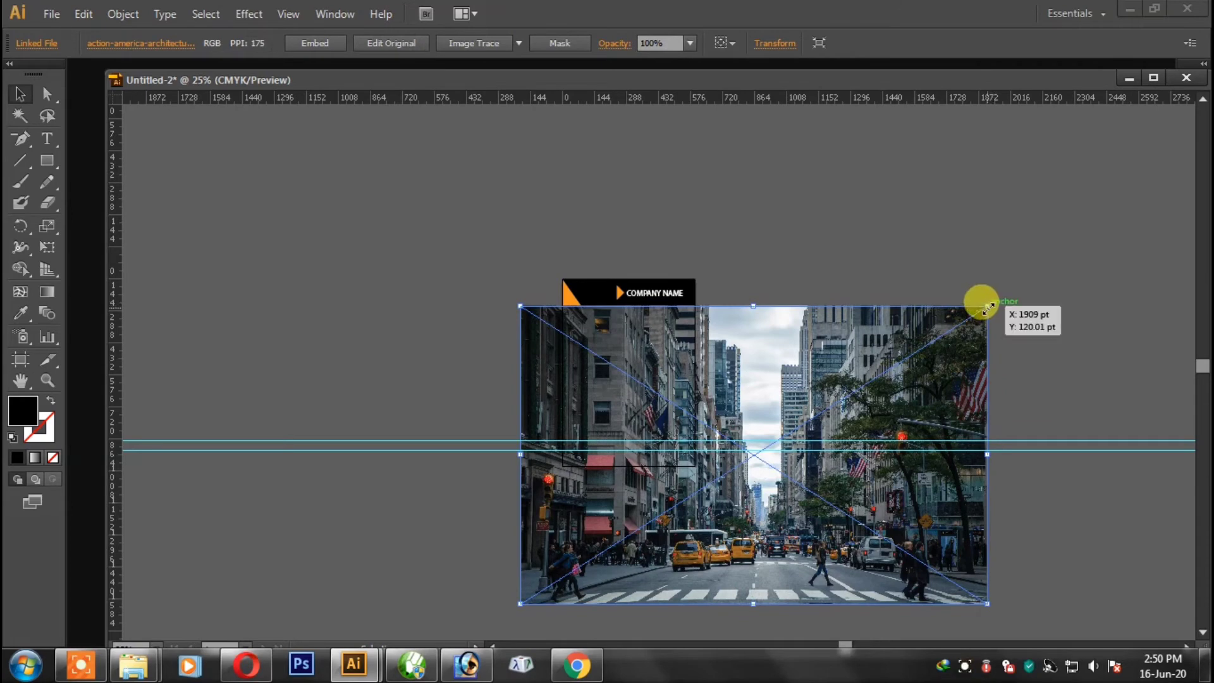
pyautogui.moveTo(987, 308); pyautogui.dragTo(649, 547)
pyautogui.moveTo(578, 575); pyautogui.dragTo(666, 347)
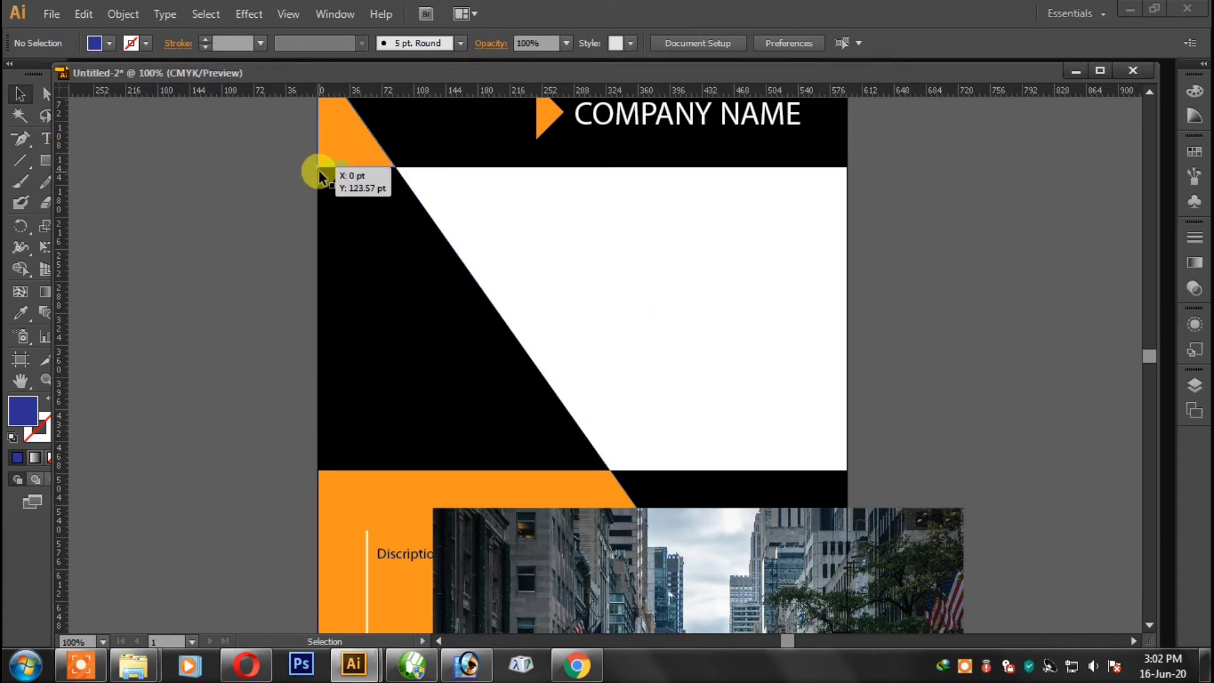
# - Draw a blue rectangle about 597 by 341 pt filling the area between the header and the lower orange section
pyautogui.moveTo(321, 175); pyautogui.dragTo(320, 167)
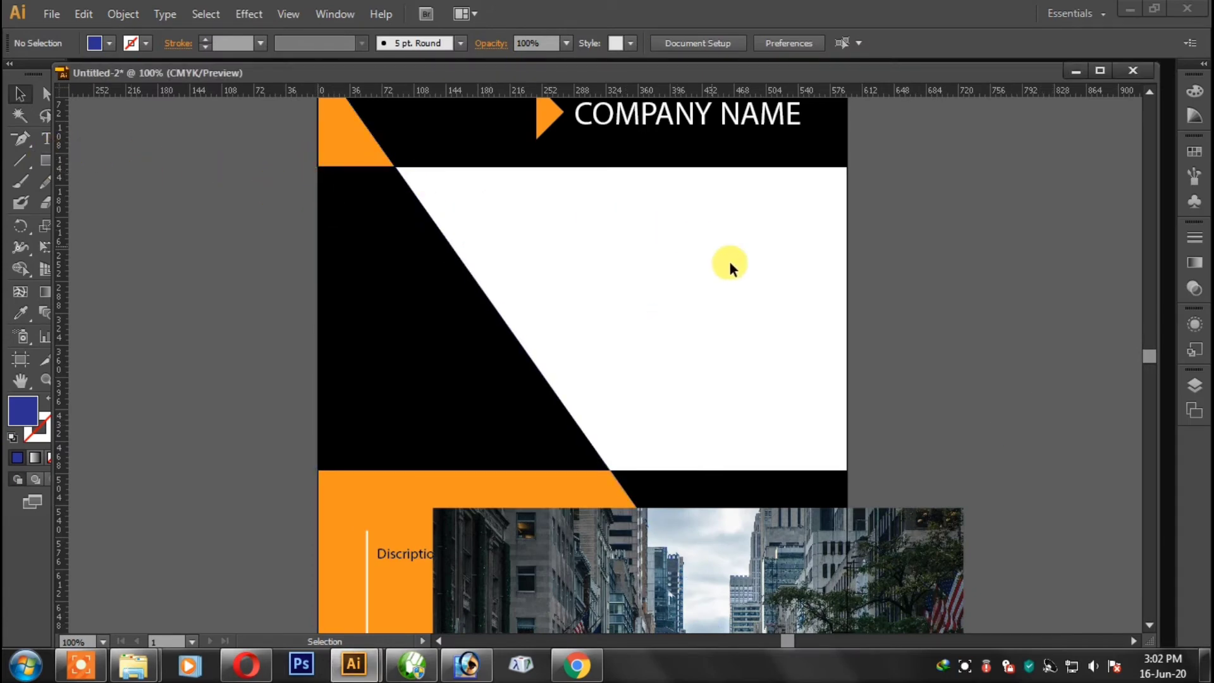
pyautogui.click(45, 158)
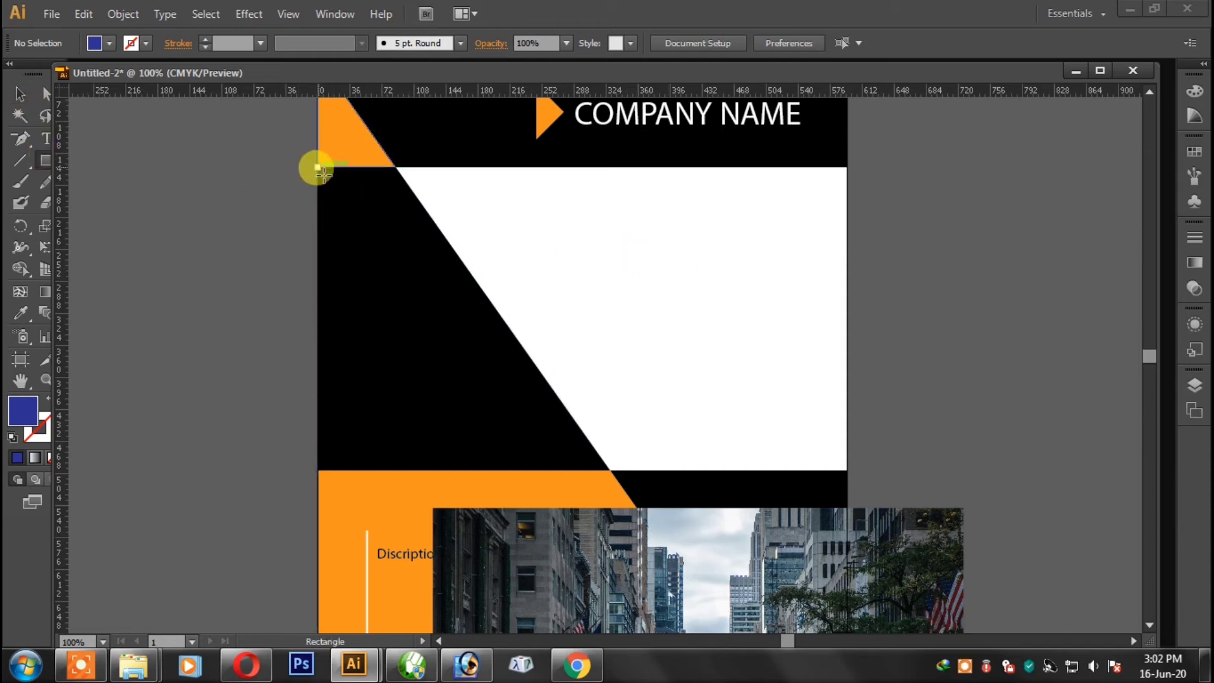
pyautogui.moveTo(319, 169); pyautogui.dragTo(849, 474)
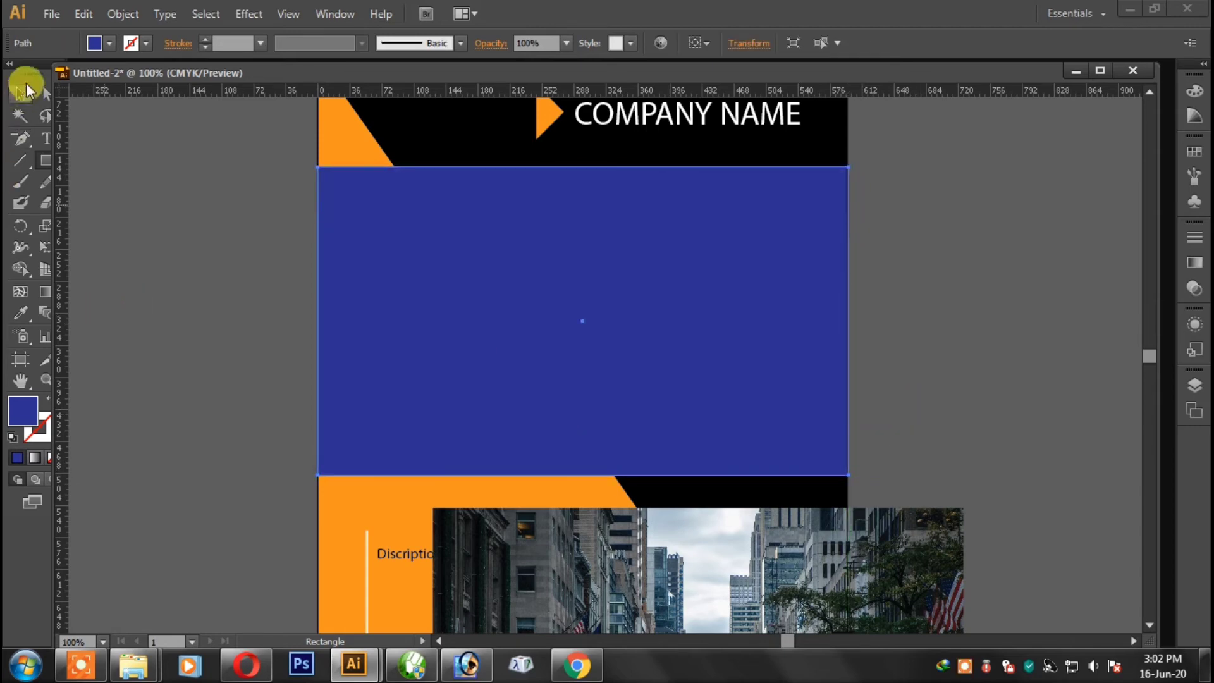
pyautogui.click(21, 93)
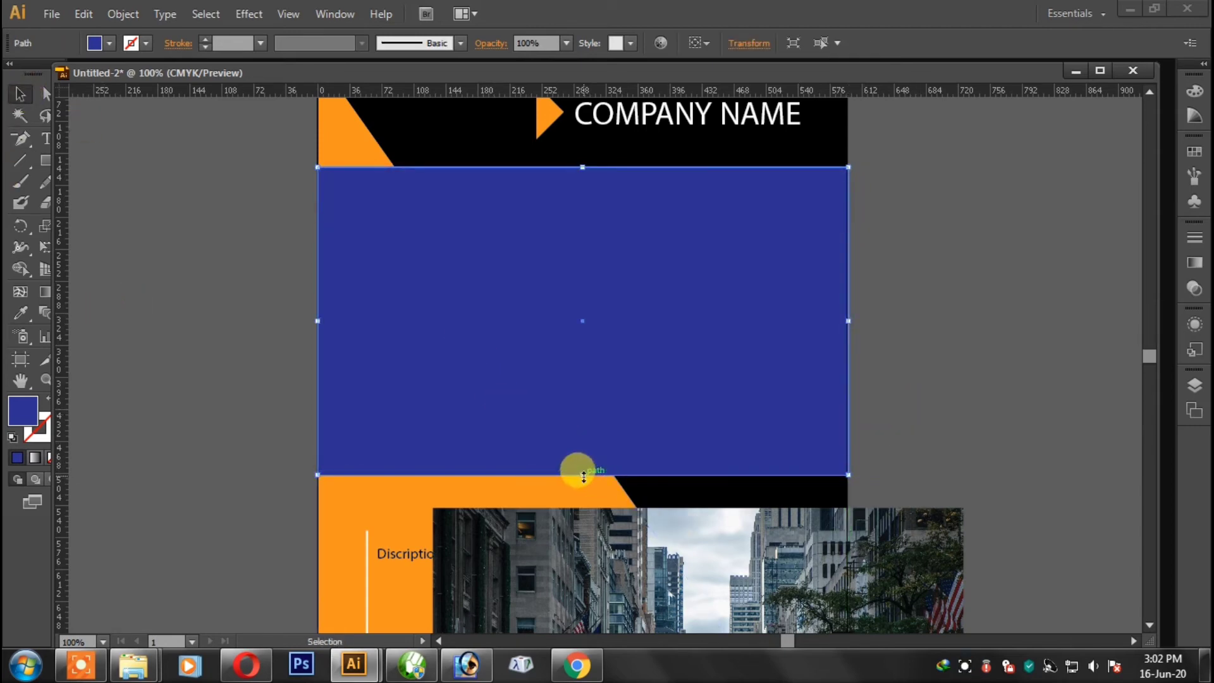
pyautogui.moveTo(582, 474)
pyautogui.mouseDown()
pyautogui.moveTo(601, 468)
pyautogui.moveTo(583, 470)
pyautogui.mouseUp()
pyautogui.click(878, 446)
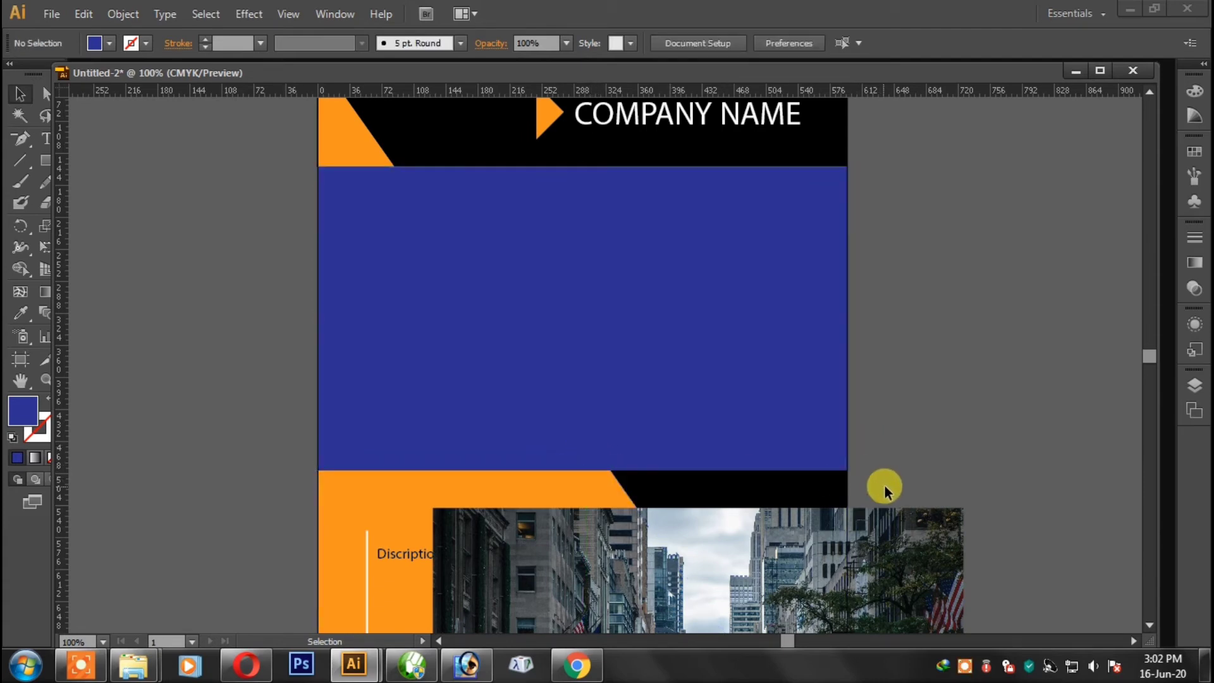
# - Move the street photo behind the blue rectangle and align its sides with the flyer's edges
pyautogui.hotkey('ctrl', '-')
pyautogui.moveTo(877, 401); pyautogui.dragTo(882, 417)
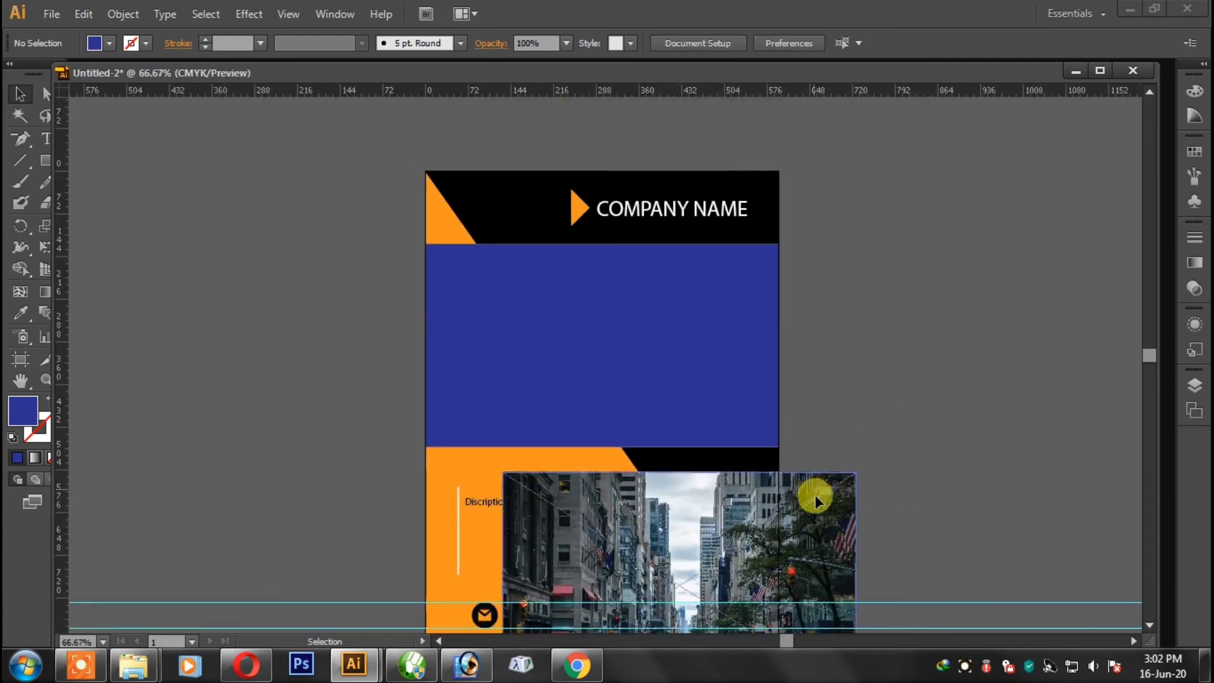
pyautogui.moveTo(815, 497); pyautogui.dragTo(716, 310)
pyautogui.press('v')
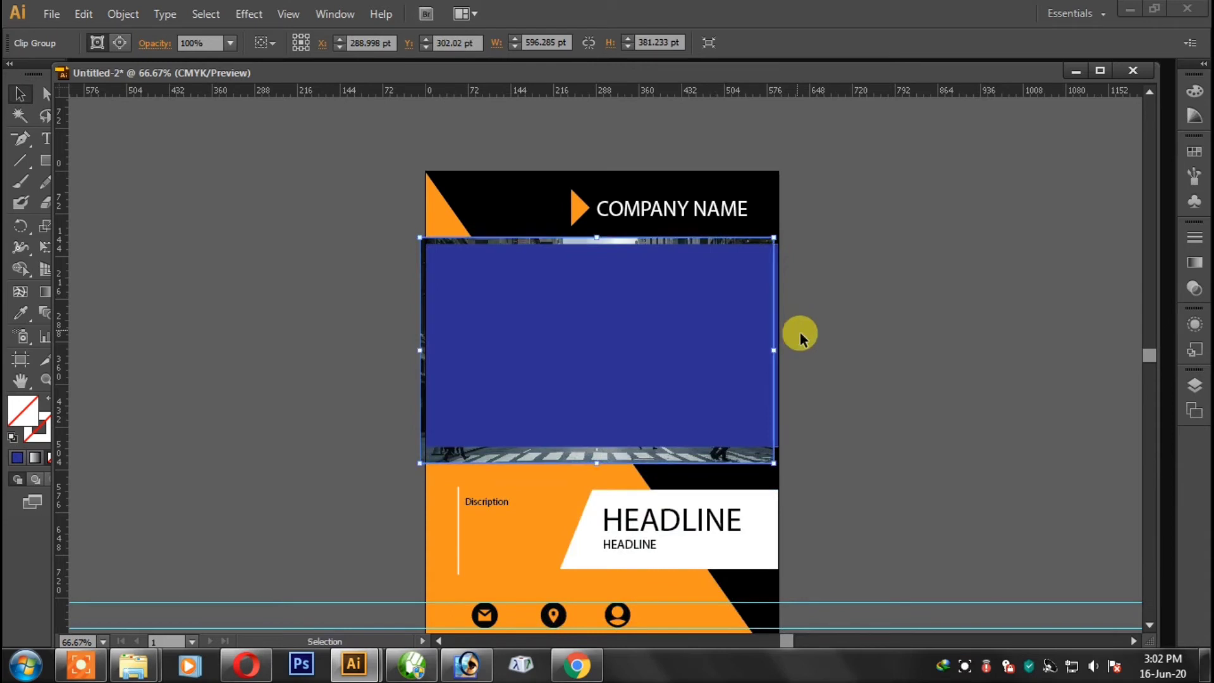
pyautogui.hotkey('ctrl', '=')
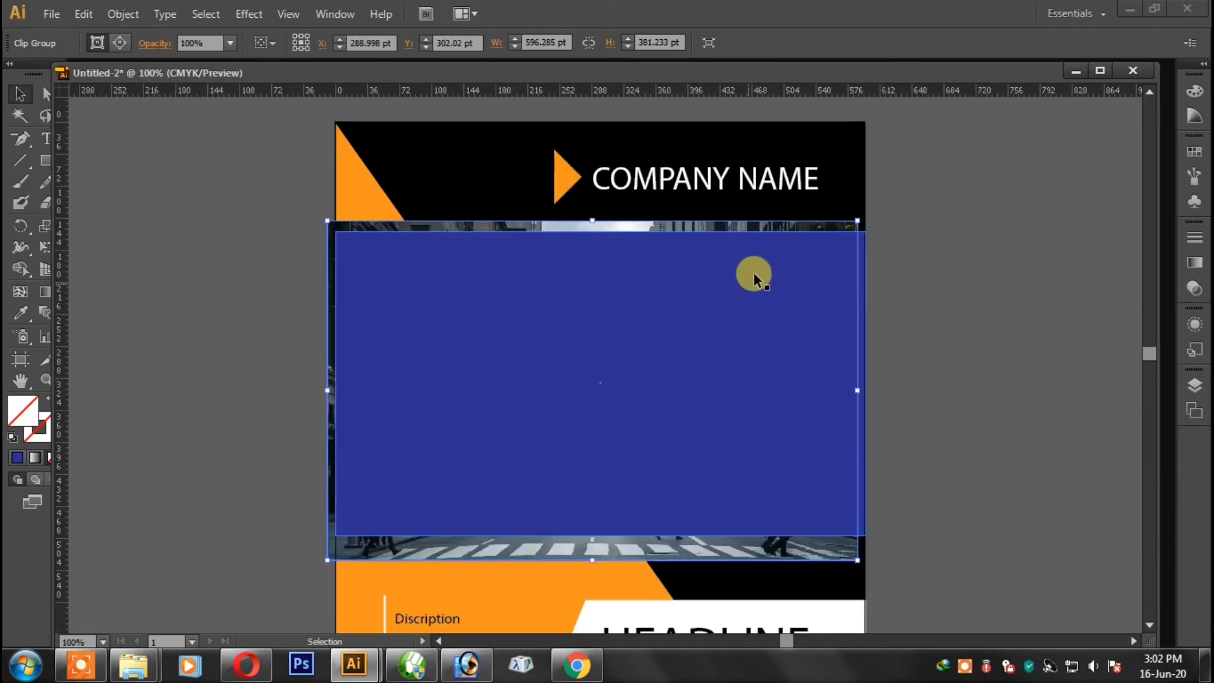
pyautogui.moveTo(795, 276); pyautogui.dragTo(822, 228)
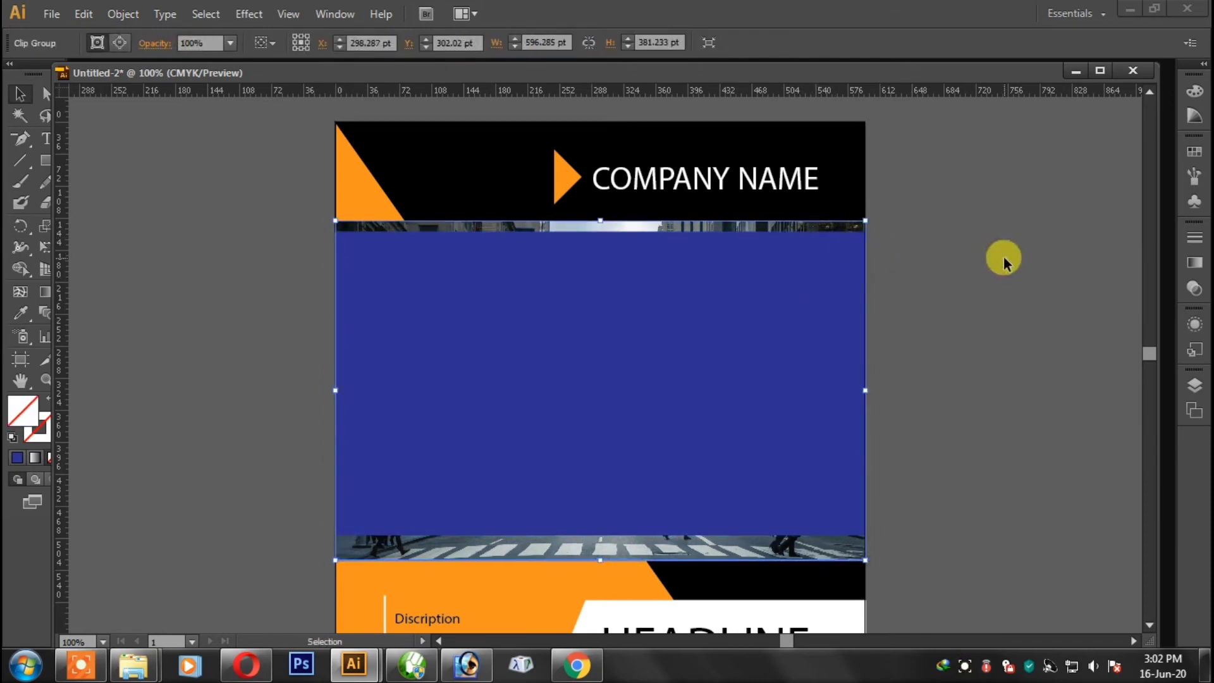
# - Shift the street photo slightly up to centre it vertically behind the blue rectangle
pyautogui.click(1035, 317)
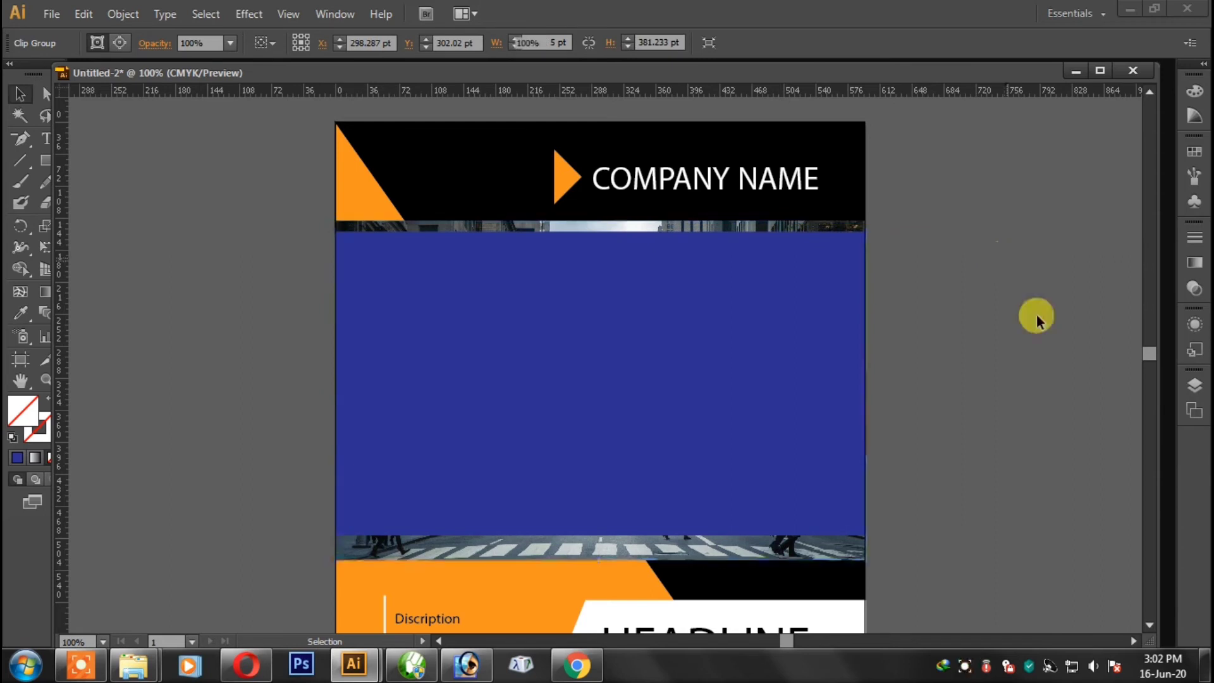
pyautogui.click(803, 228)
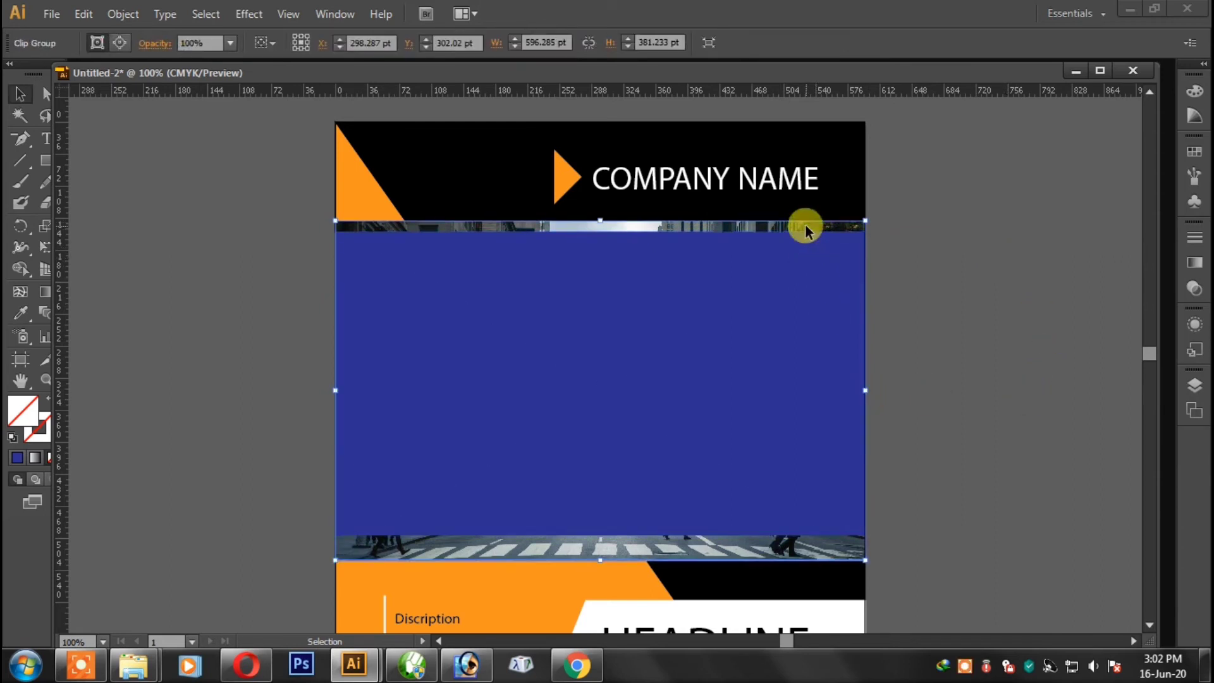
pyautogui.moveTo(805, 224); pyautogui.dragTo(805, 218)
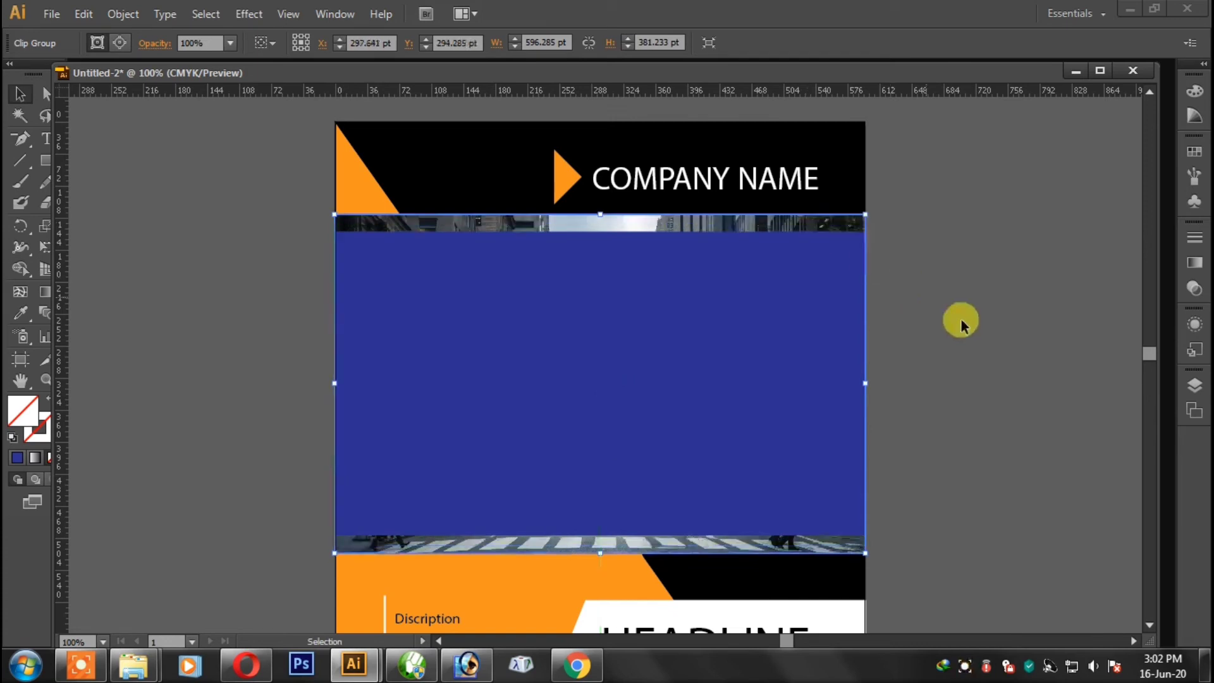
pyautogui.click(988, 326)
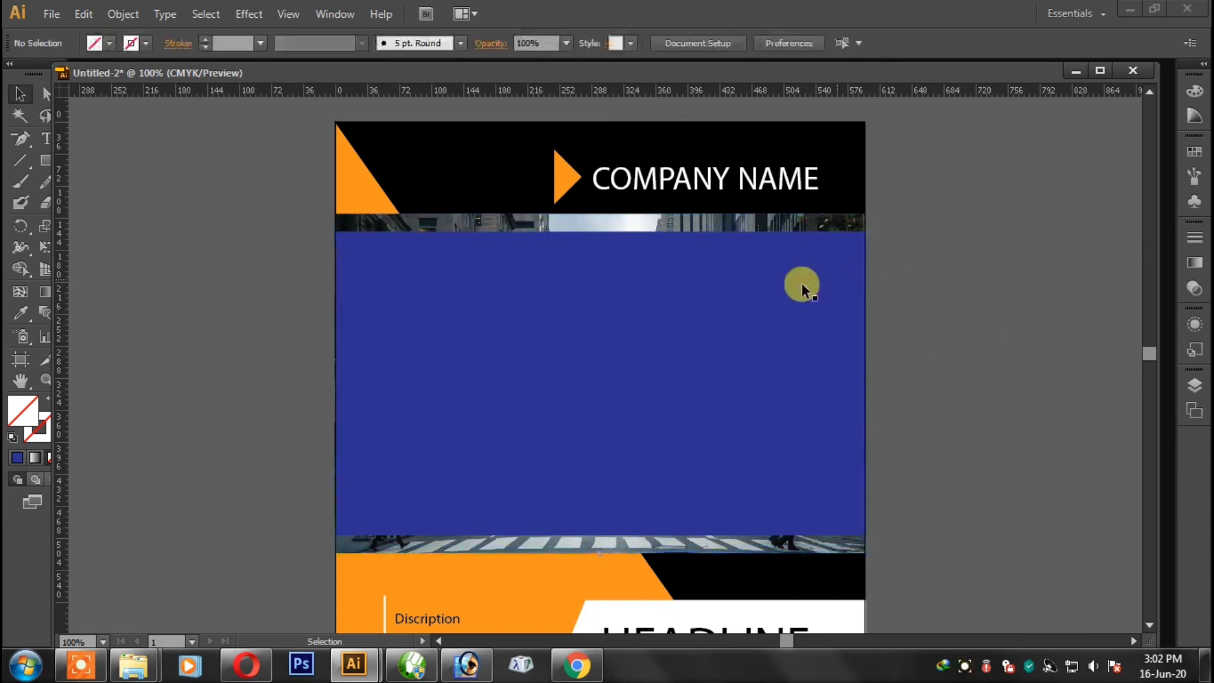
# - Make a clipping mask from the blue rectangle and the street photo
pyautogui.click(814, 253)
pyautogui.keyDown('shift'); pyautogui.click(819, 225); pyautogui.keyUp('shift')
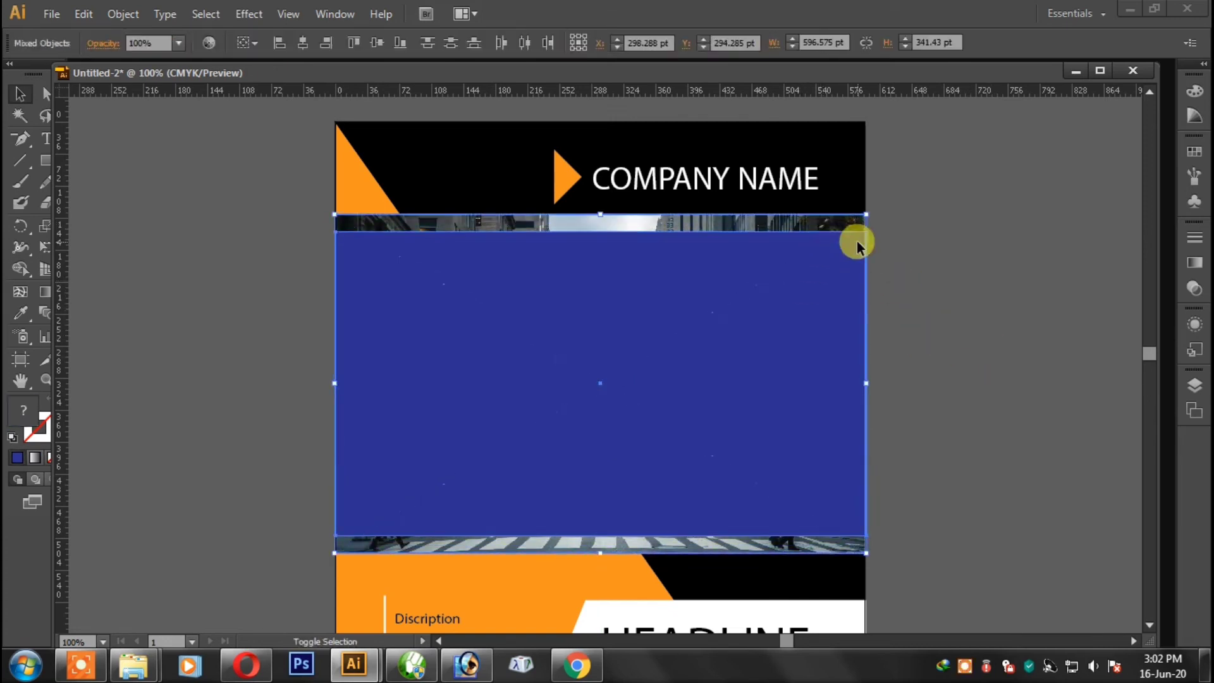
pyautogui.rightClick(809, 236)
pyautogui.click(892, 340)
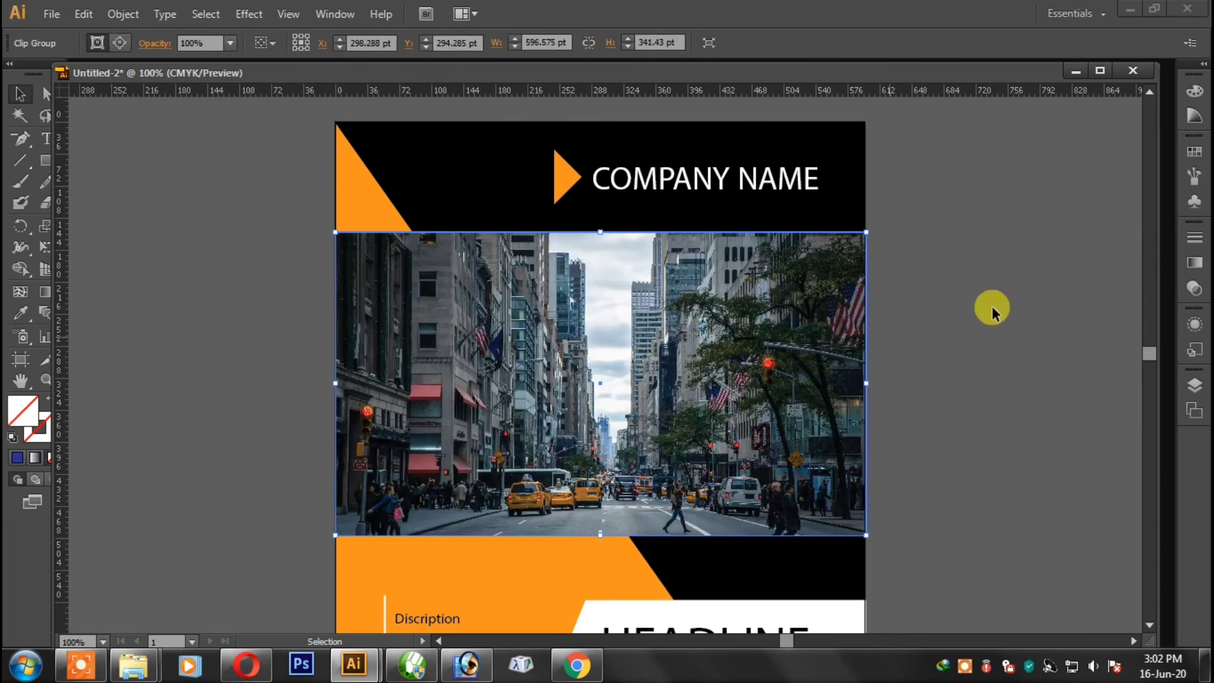
pyautogui.click(979, 323)
# - Inspect the masked street photo in isolation mode and return to the full artwork
pyautogui.doubleClick(722, 351)
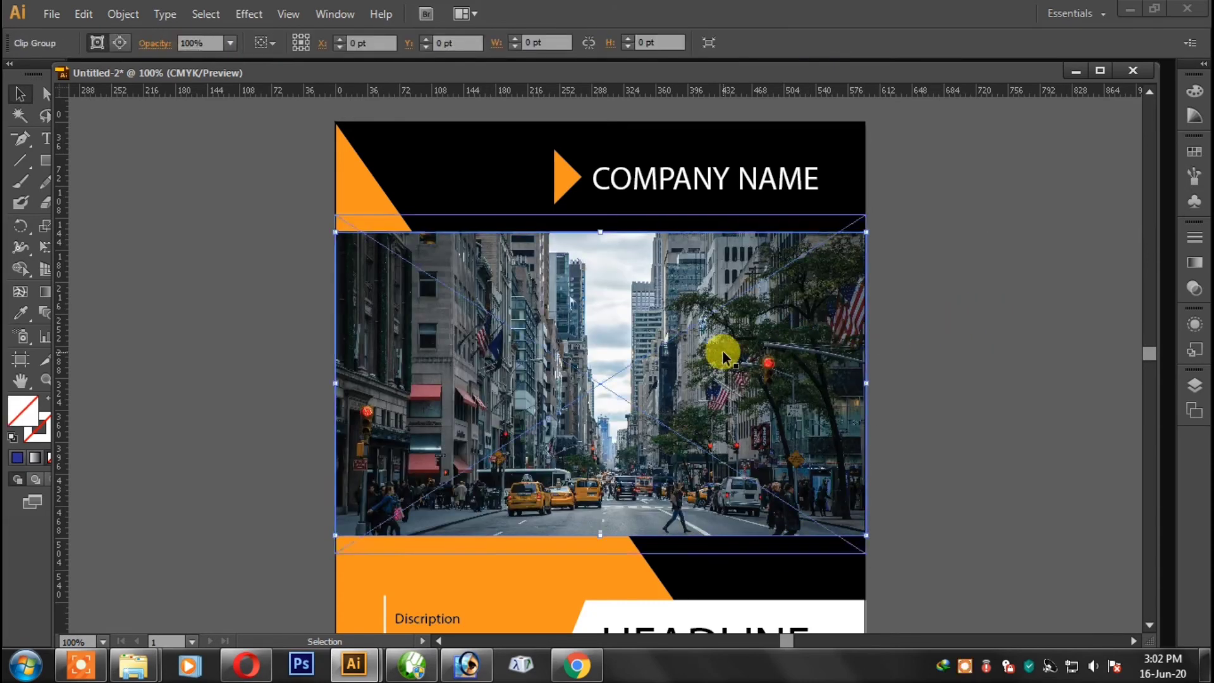
pyautogui.press('a')
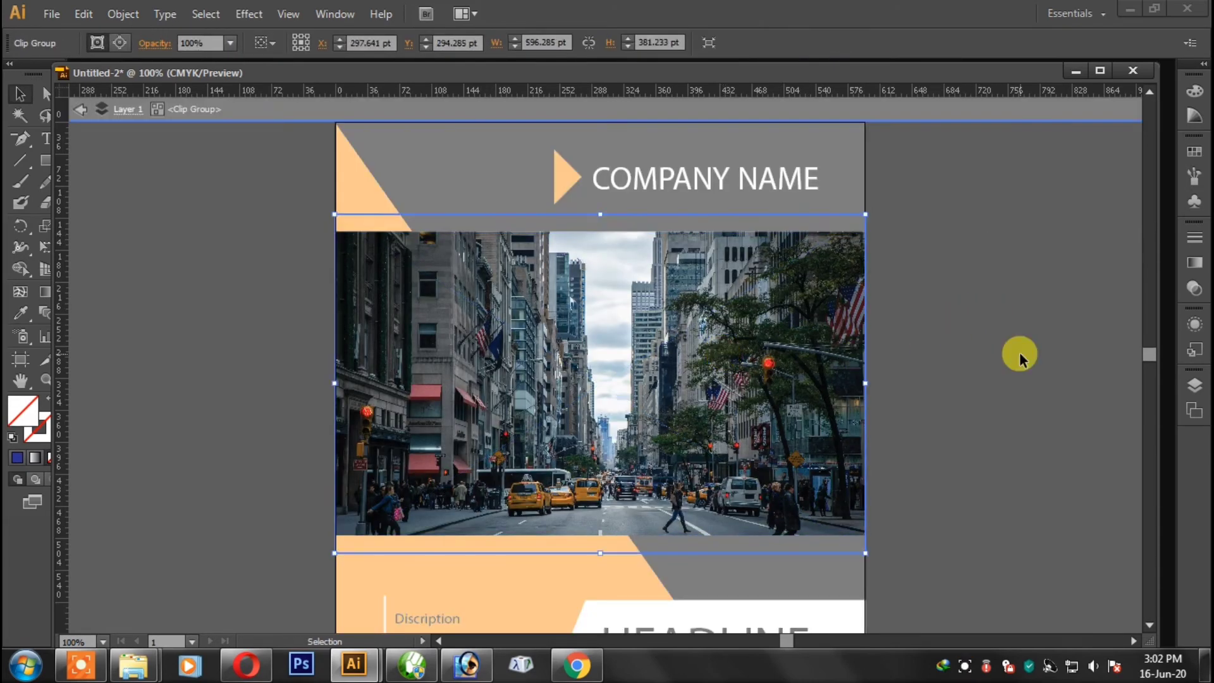
pyautogui.click(1020, 352)
pyautogui.click(767, 111)
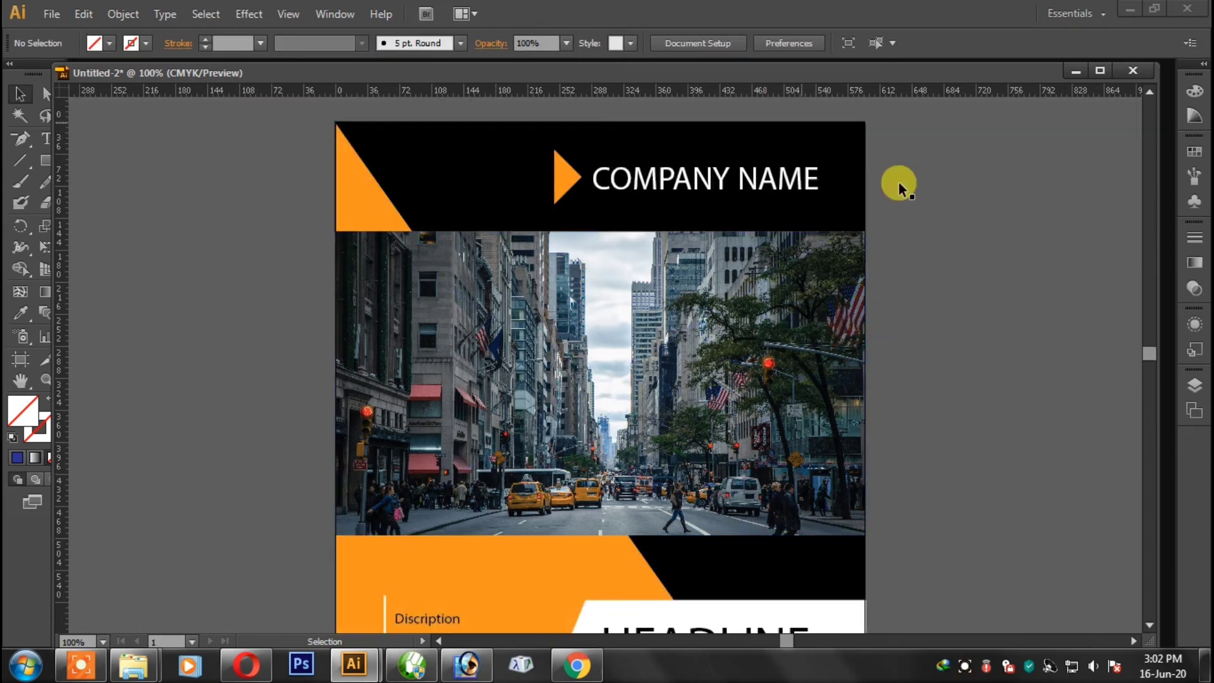
# - Try to send the masked street photo one level back, behind the black diagonal shape
pyautogui.click(807, 321)
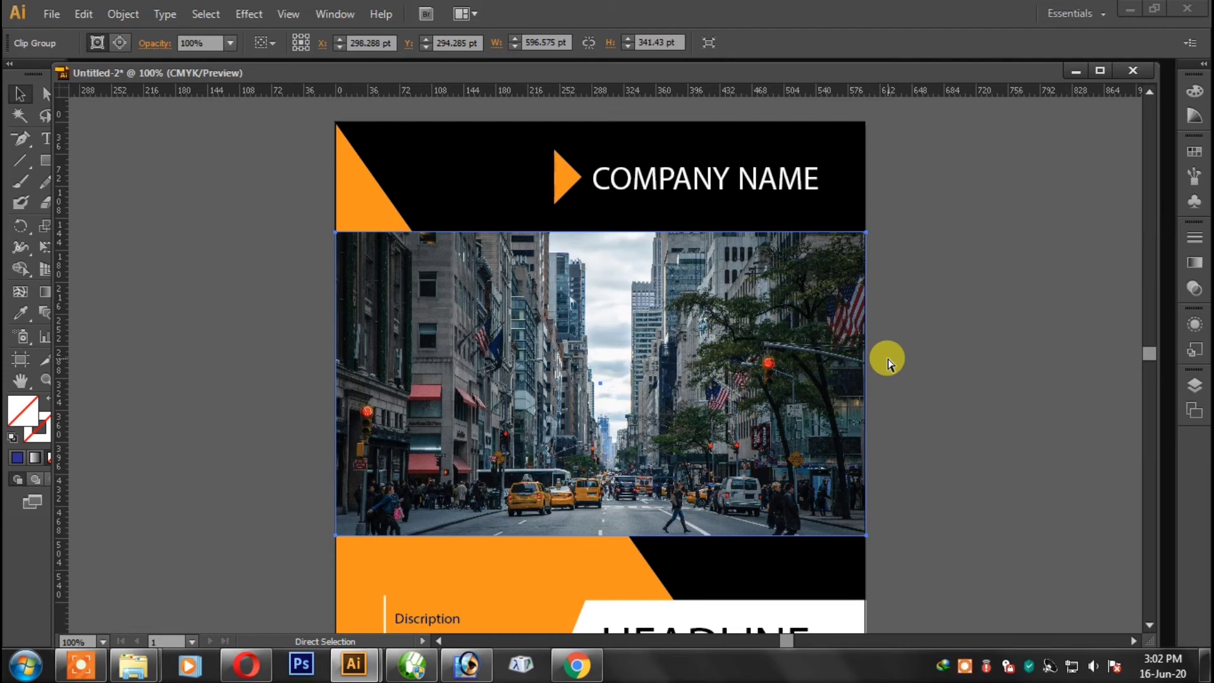
pyautogui.press('v')
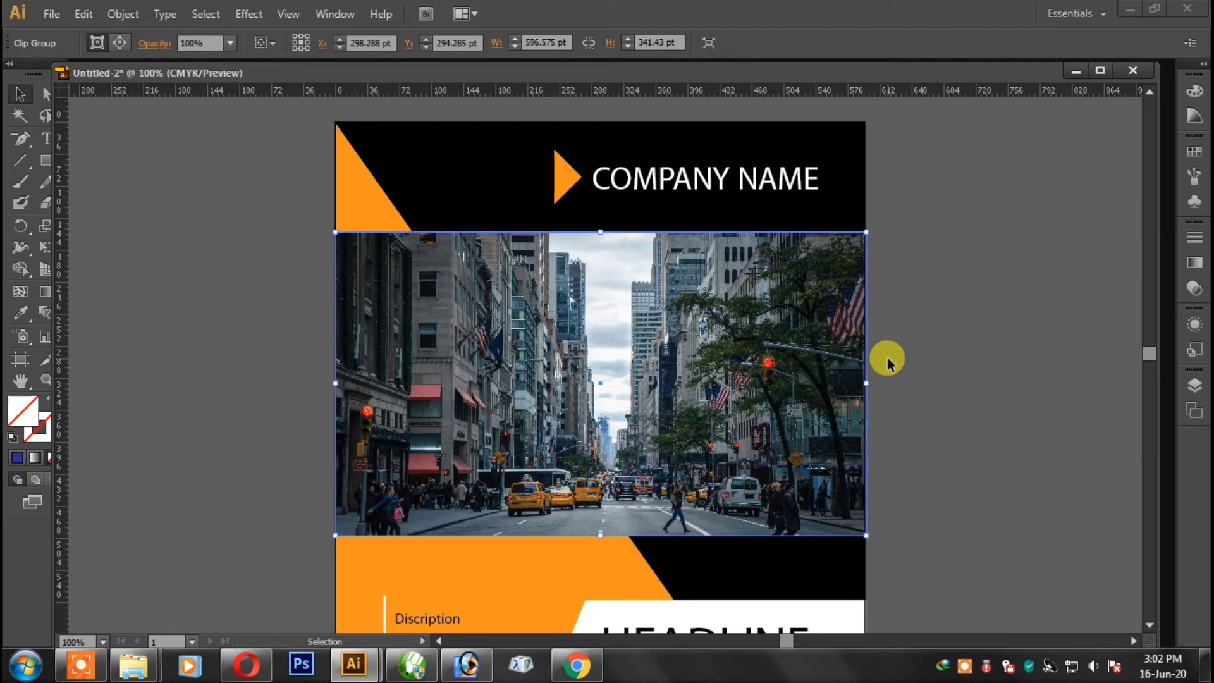
pyautogui.click(886, 355)
pyautogui.click(690, 345)
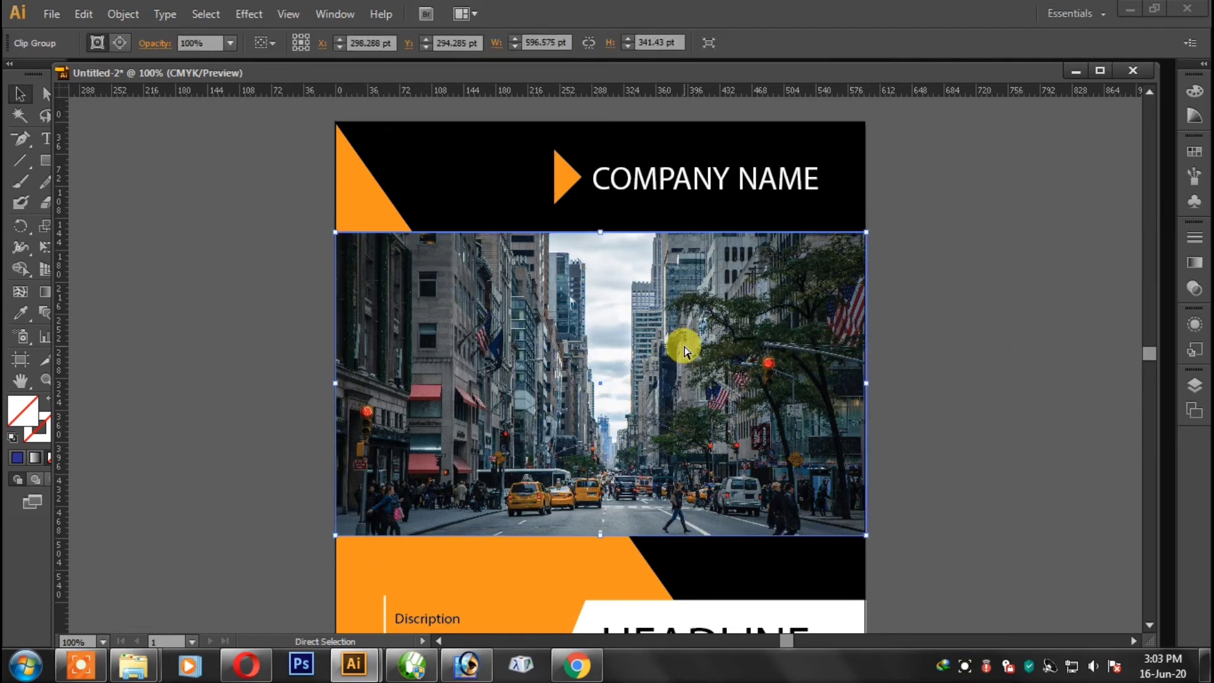
pyautogui.hotkey('ctrl', '[')
pyautogui.press('a')
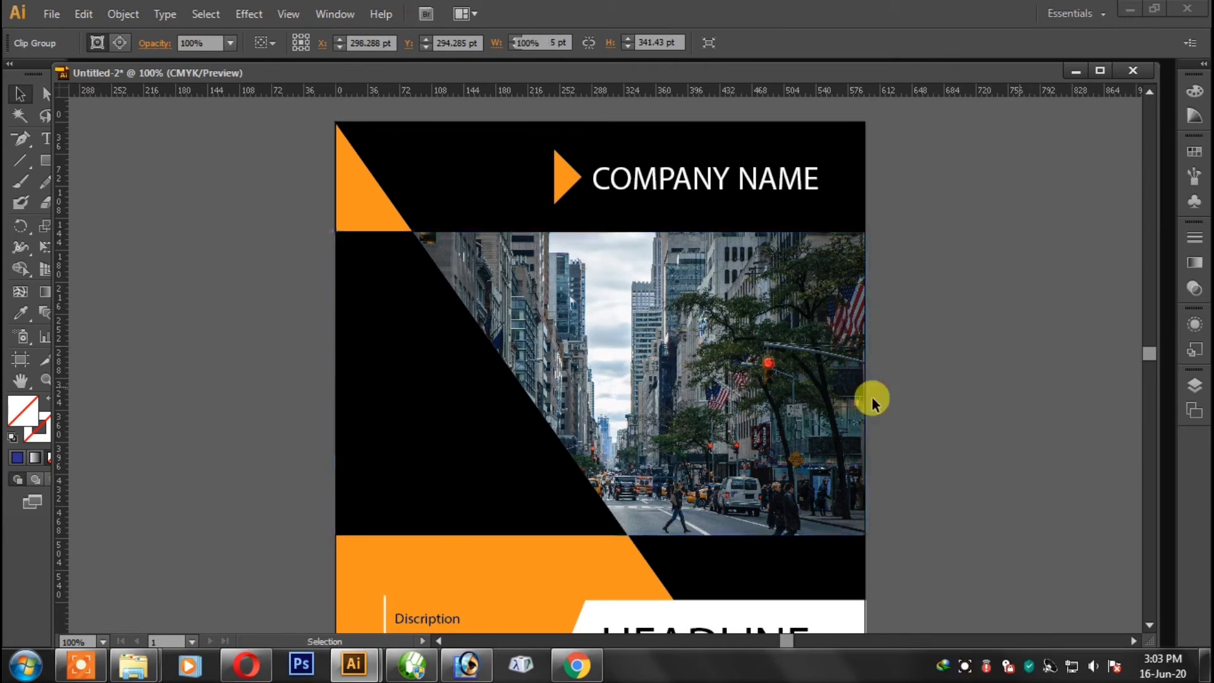
# - Undo the street photo's stacking change and its clipping mask
pyautogui.click(874, 424)
pyautogui.hotkey('ctrl', 'z')
pyautogui.hotkey('ctrl', 'z')
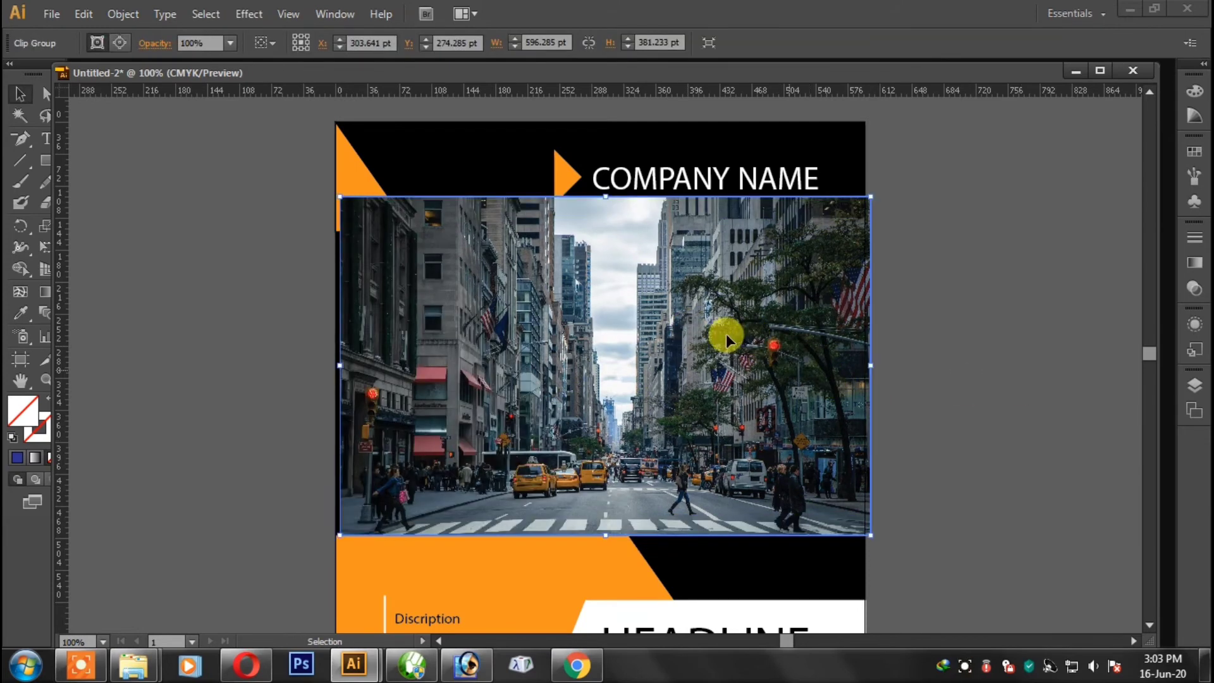
# - Align the street photo's sides with the flyer's edges and set its opacity to 50%
pyautogui.moveTo(684, 307)
pyautogui.mouseDown()
pyautogui.moveTo(674, 329)
pyautogui.moveTo(678, 316)
pyautogui.mouseUp()
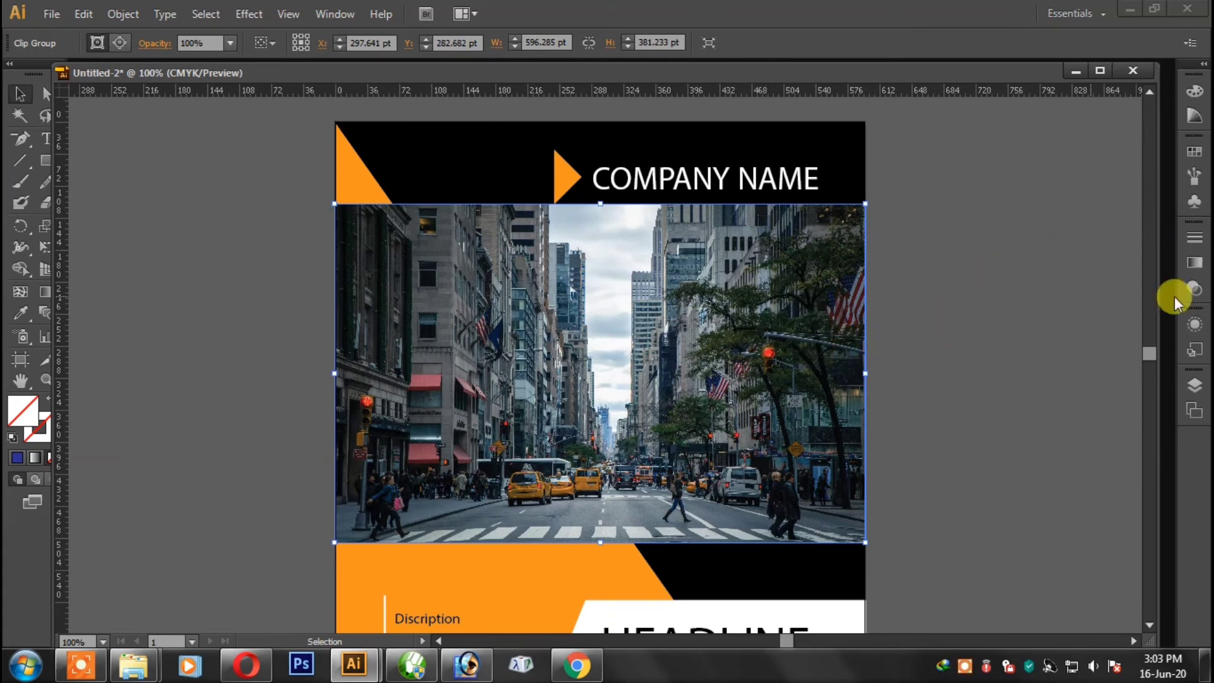
pyautogui.click(1193, 291)
pyautogui.click(1162, 248)
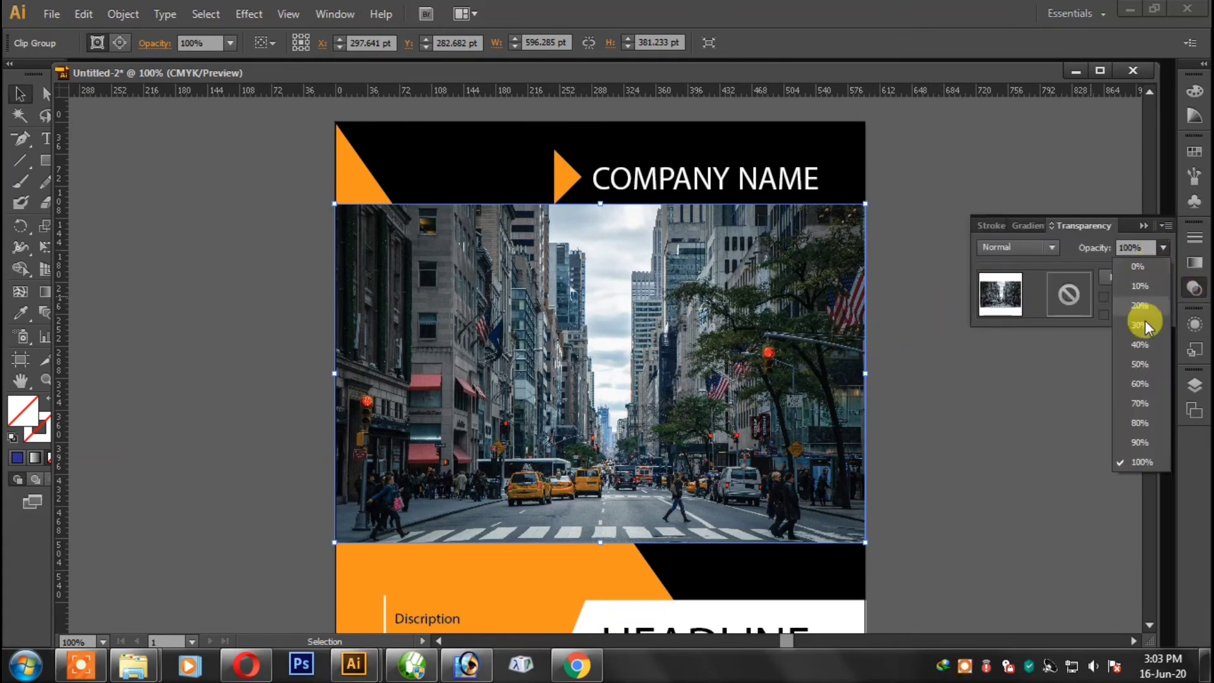
pyautogui.click(1146, 361)
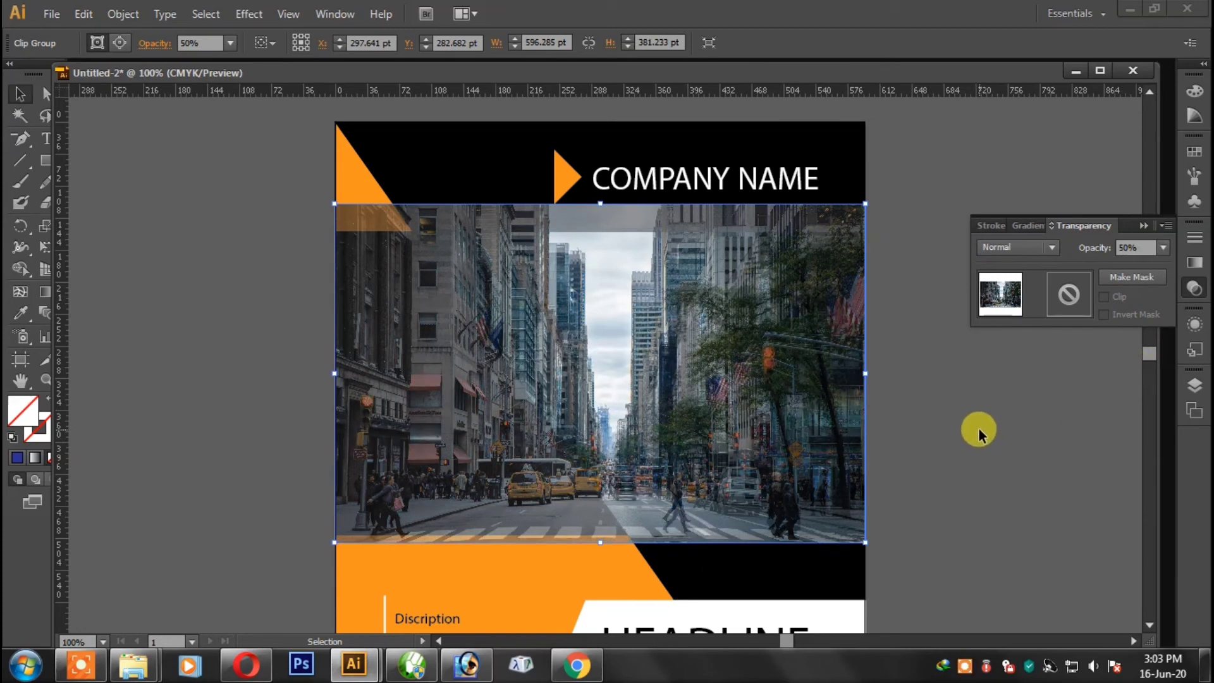
# - Shift the semi-transparent street photo until it lines up with the matching photo beneath it, centred at about X 297 pt, Y 294 pt
pyautogui.press('Up')
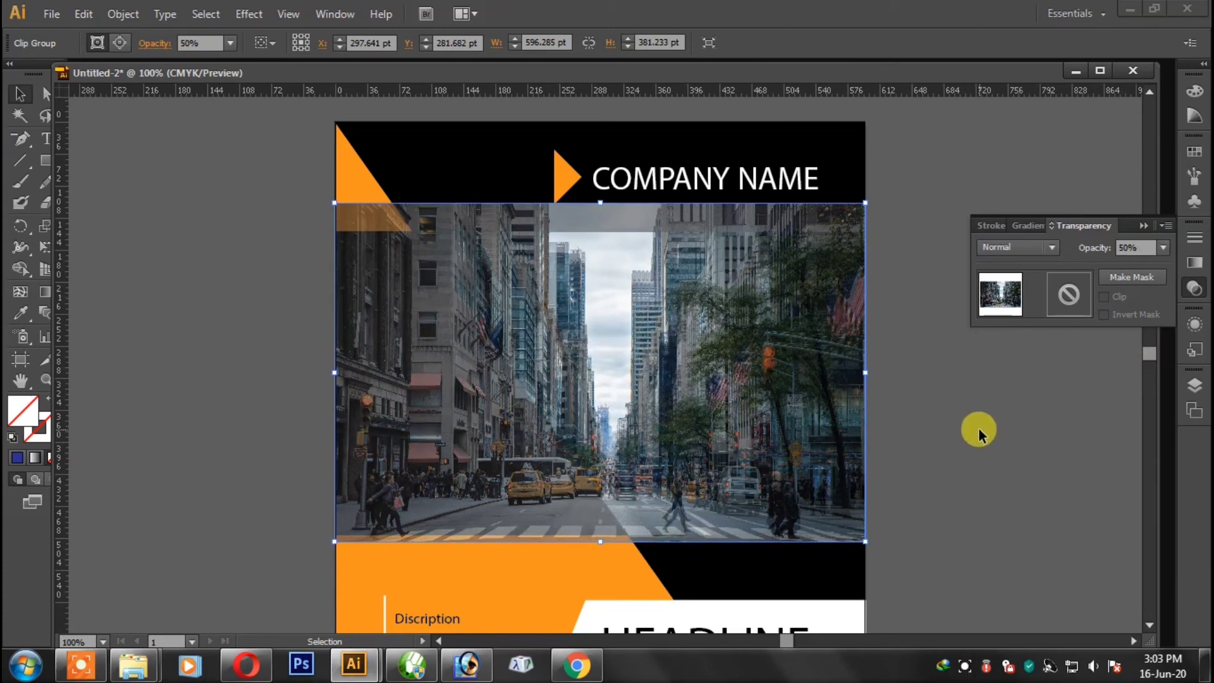
pyautogui.press('Up')
pyautogui.press('Up')
pyautogui.press('Up')
pyautogui.press('Up')
pyautogui.press('Up')
pyautogui.press('Up')
pyautogui.press('Up')
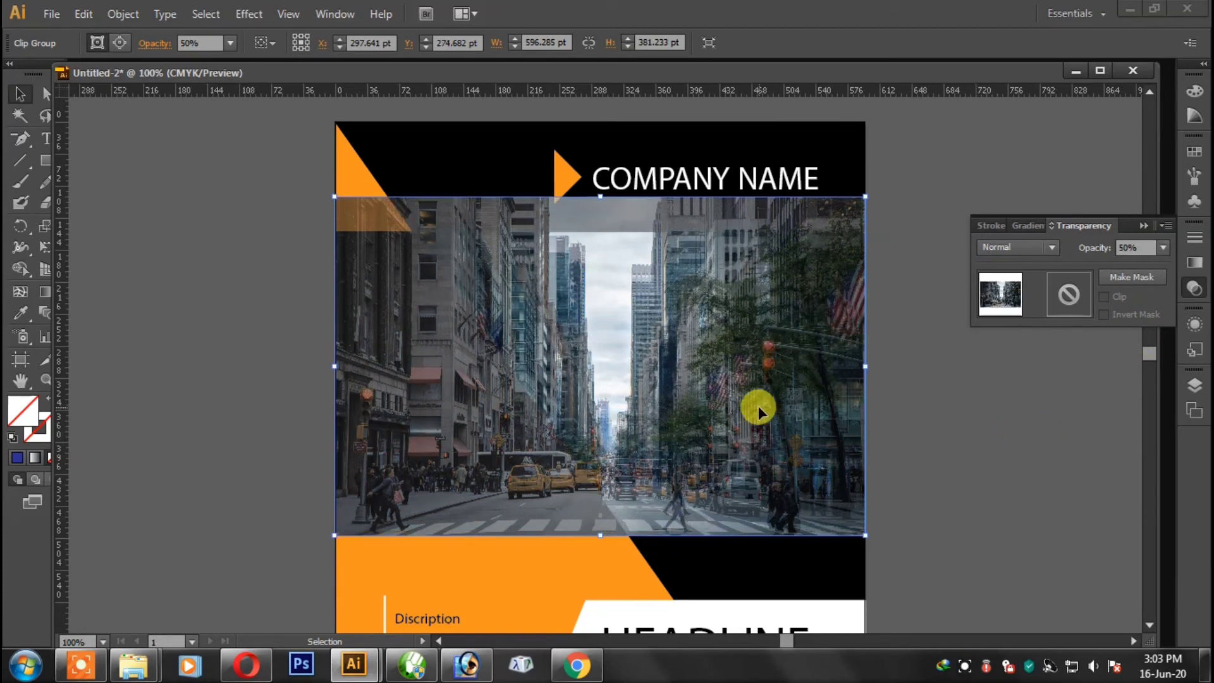
pyautogui.press('Up')
pyautogui.press('Up')
pyautogui.press('Down')
pyautogui.press('Down')
pyautogui.press('Down')
pyautogui.press('Down')
pyautogui.press('Down')
pyautogui.press('Down')
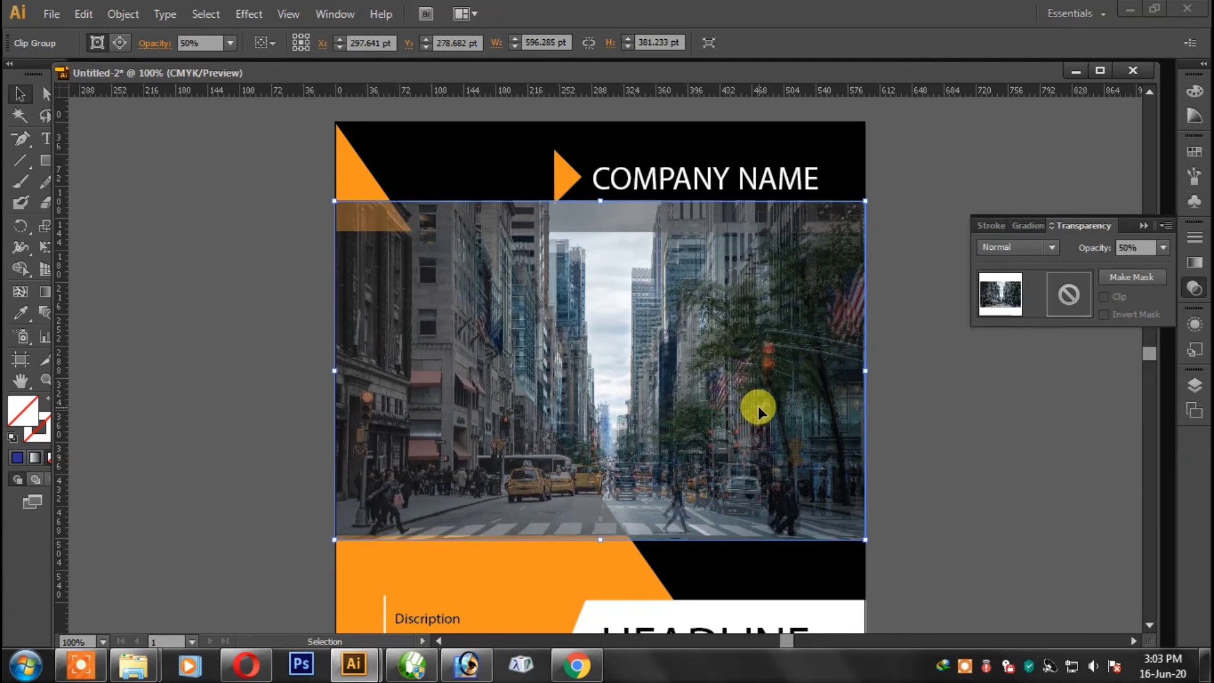
pyautogui.press('Down')
pyautogui.press('Down')
pyautogui.press('Down')
pyautogui.press('Down')
pyautogui.press('Down')
pyautogui.press('Down')
pyautogui.press('Down')
pyautogui.press('Down')
pyautogui.press('Down')
pyautogui.press('Down')
pyautogui.press('Down')
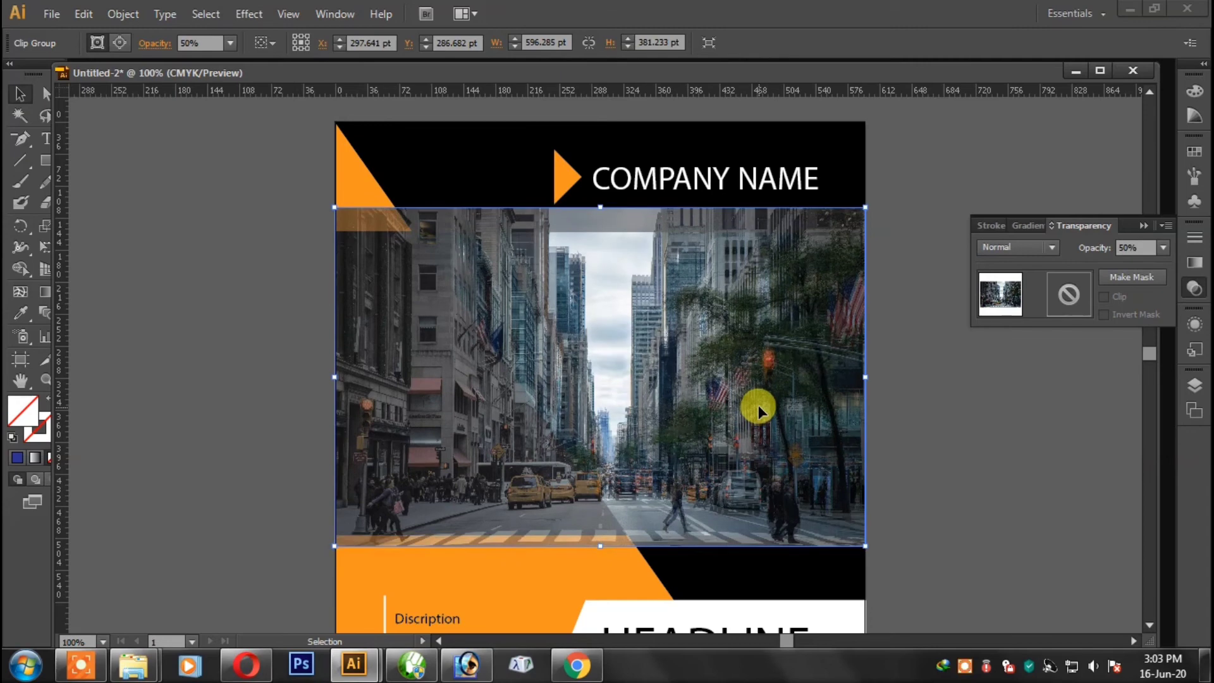
pyautogui.moveTo(742, 380); pyautogui.dragTo(741, 386)
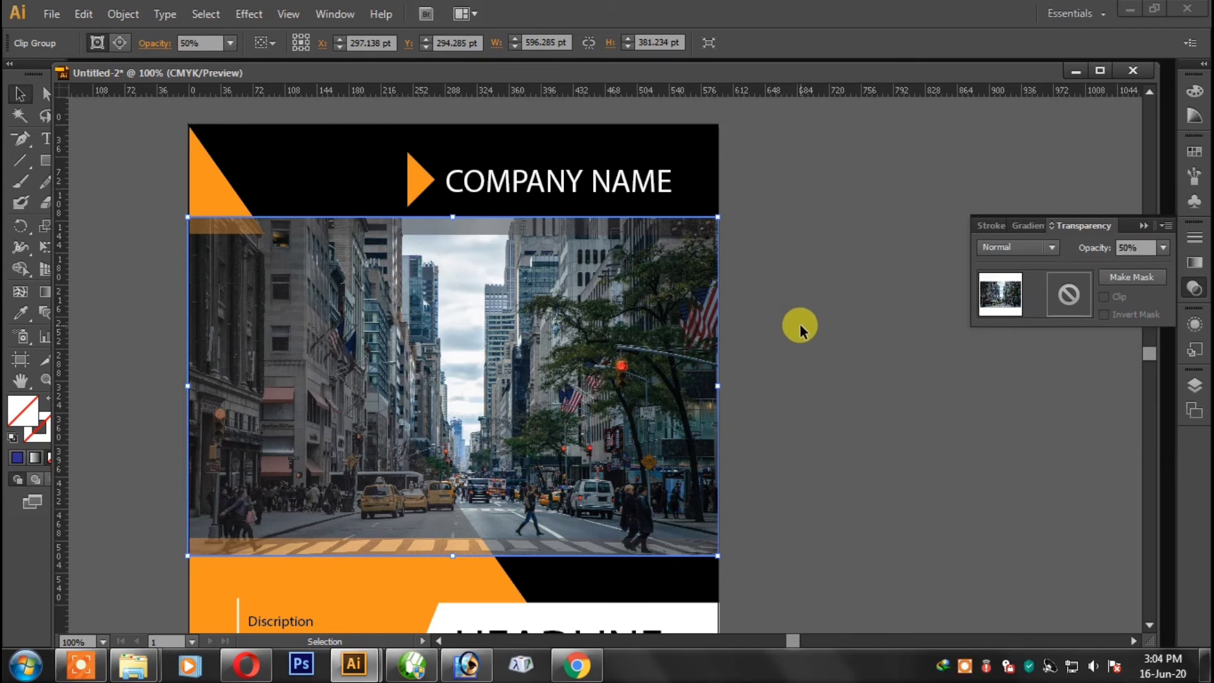
# - Send the semi-transparent street photo back behind the black diagonal shape
pyautogui.click(802, 327)
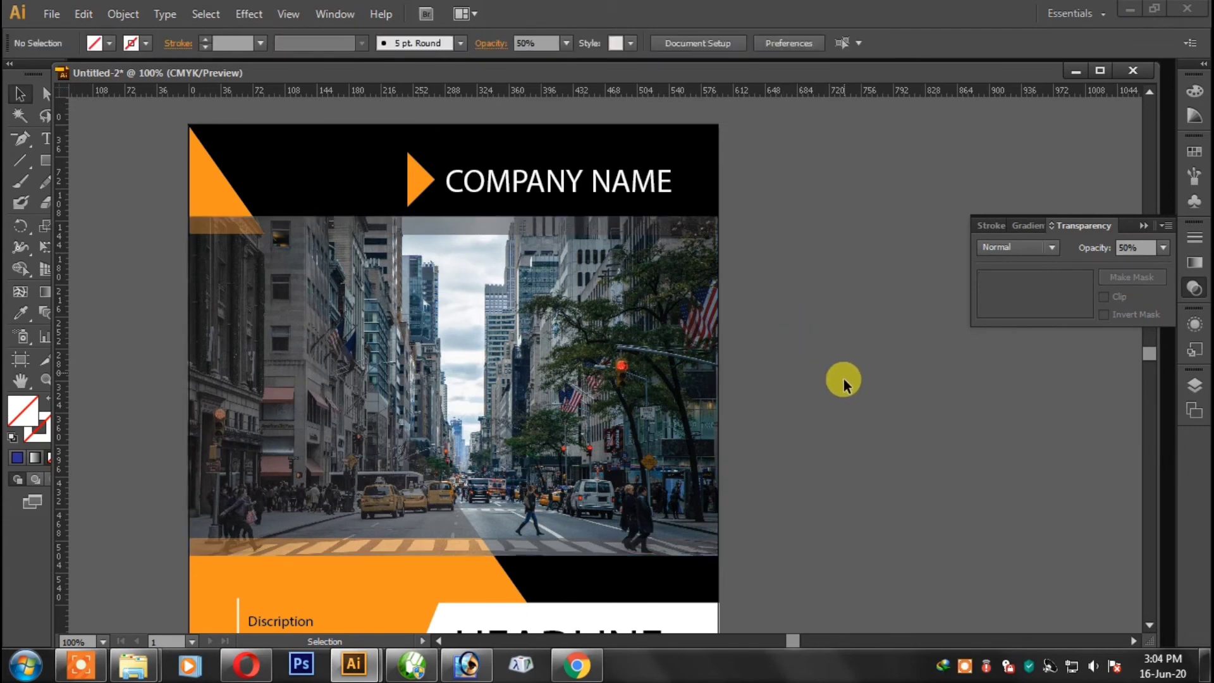
pyautogui.click(665, 383)
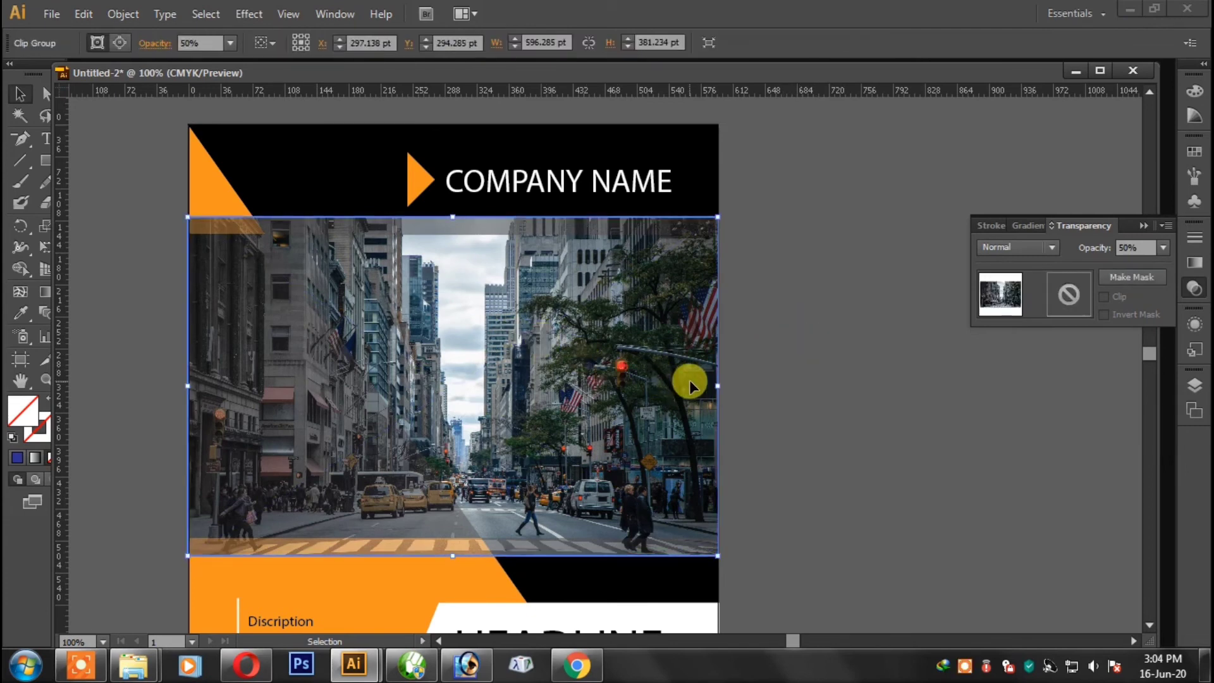
pyautogui.press('a')
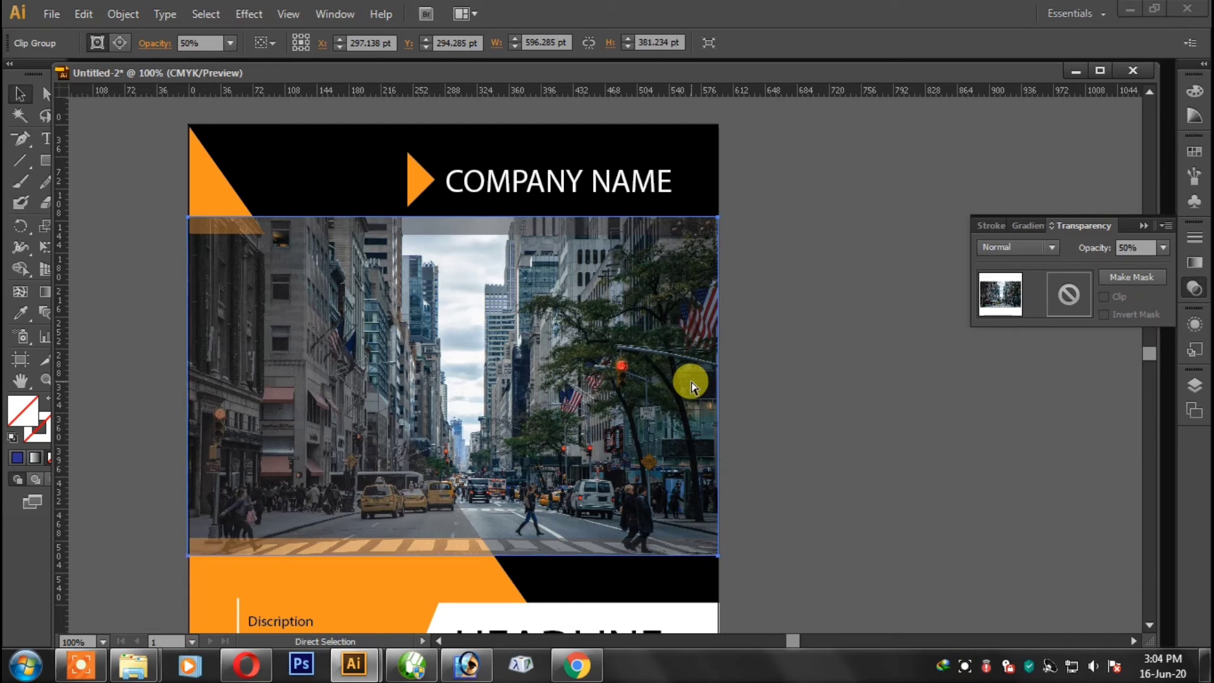
pyautogui.press('v')
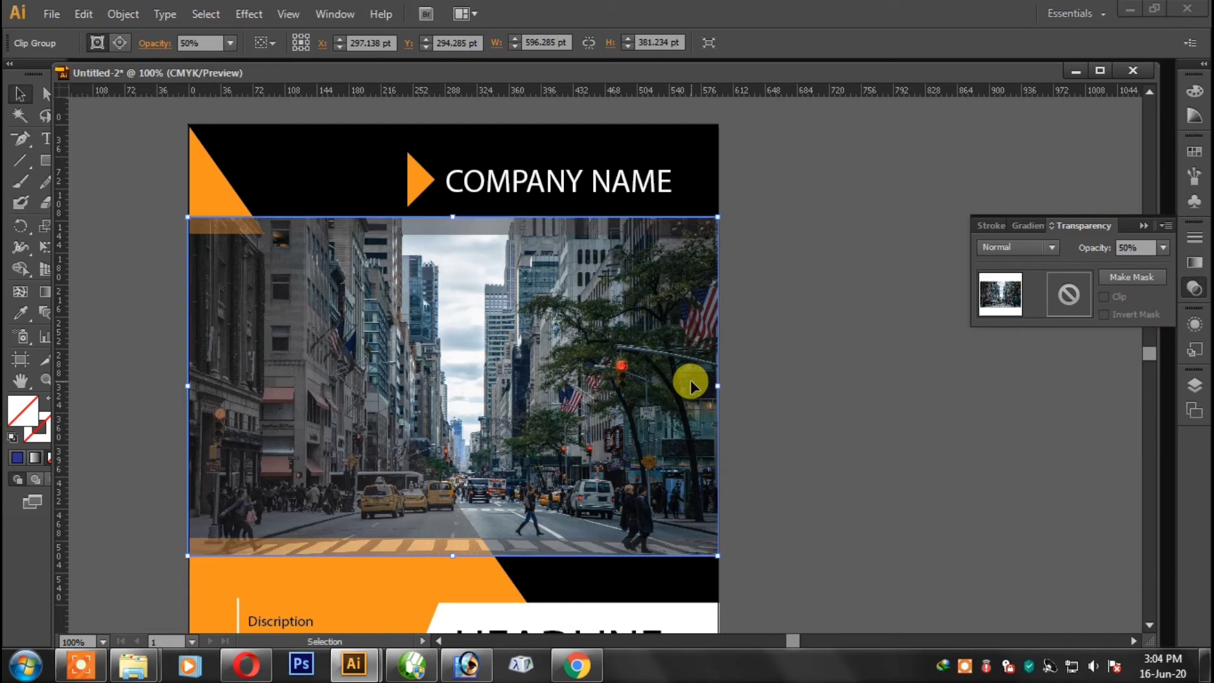
pyautogui.click(849, 352)
pyautogui.click(609, 276)
pyautogui.press('a')
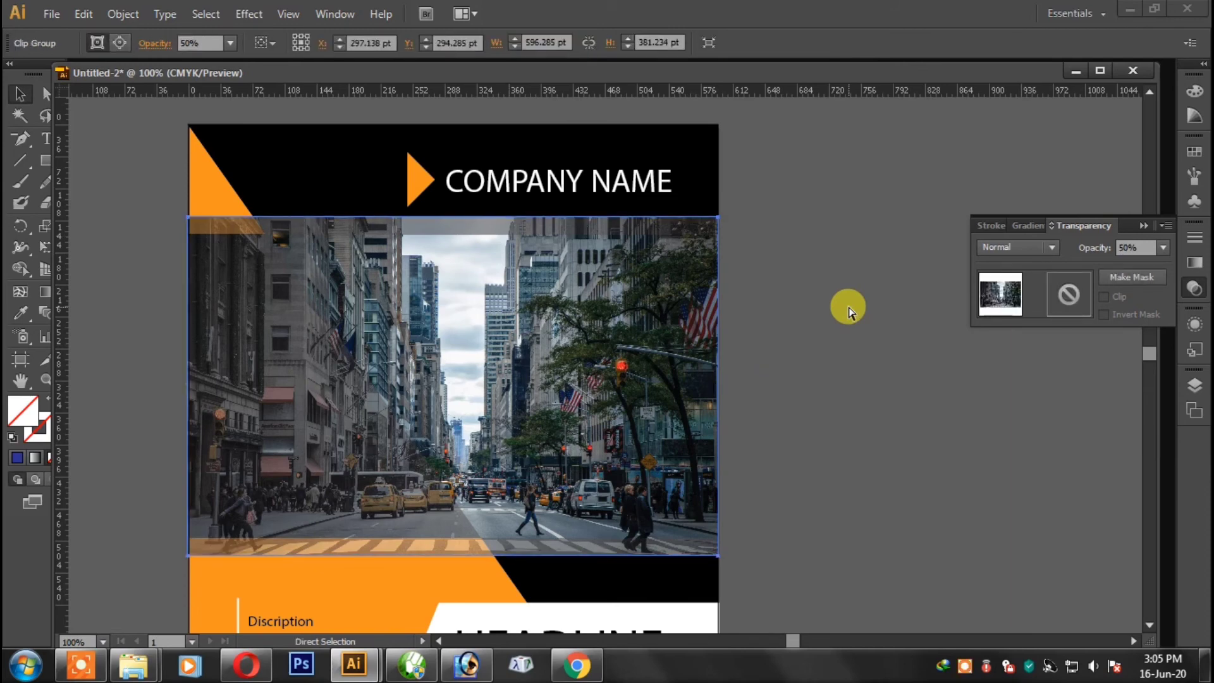
pyautogui.hotkey('ctrl', '[')
pyautogui.hotkey('ctrl', '[')
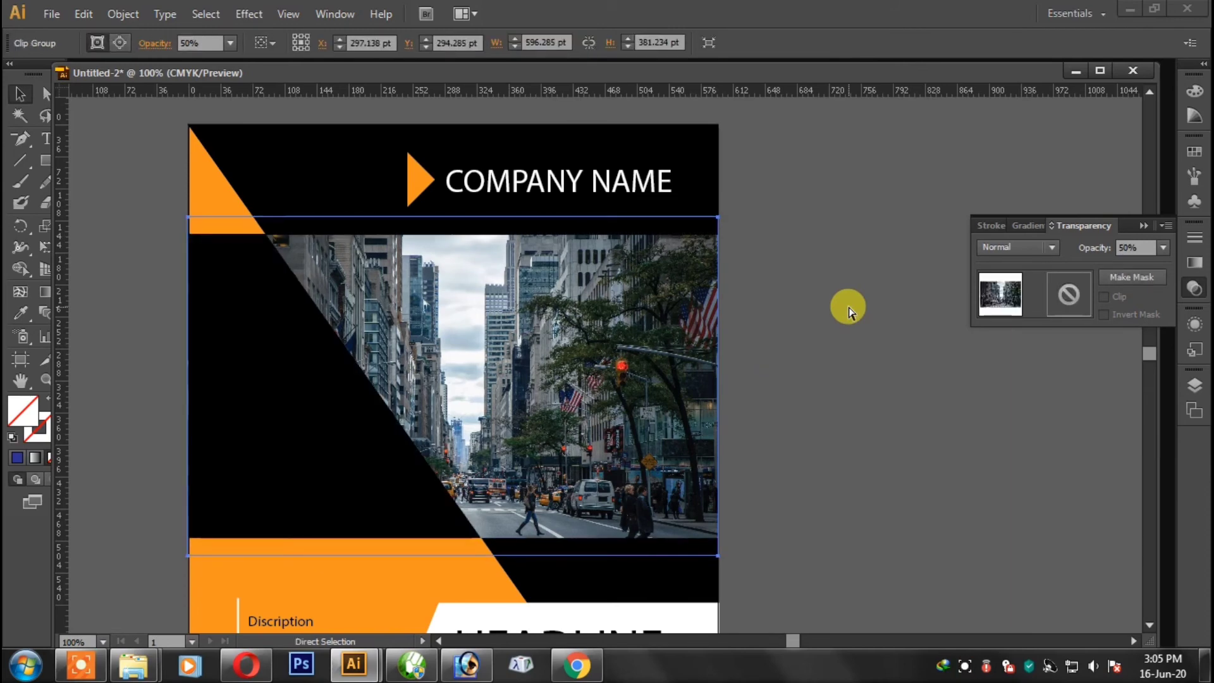
# - Make a clipping mask from the black diagonal shape and the street photo behind it
pyautogui.press('v')
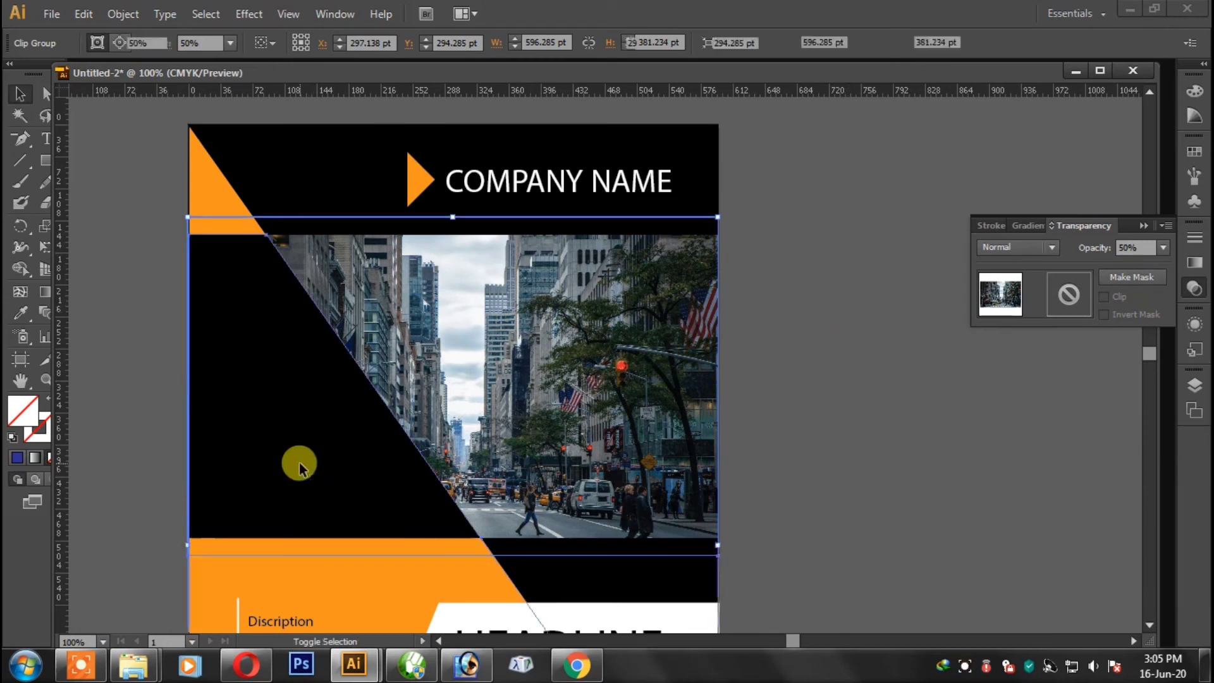
pyautogui.keyDown('shift'); pyautogui.click(299, 462); pyautogui.keyUp('shift')
pyautogui.rightClick(317, 417)
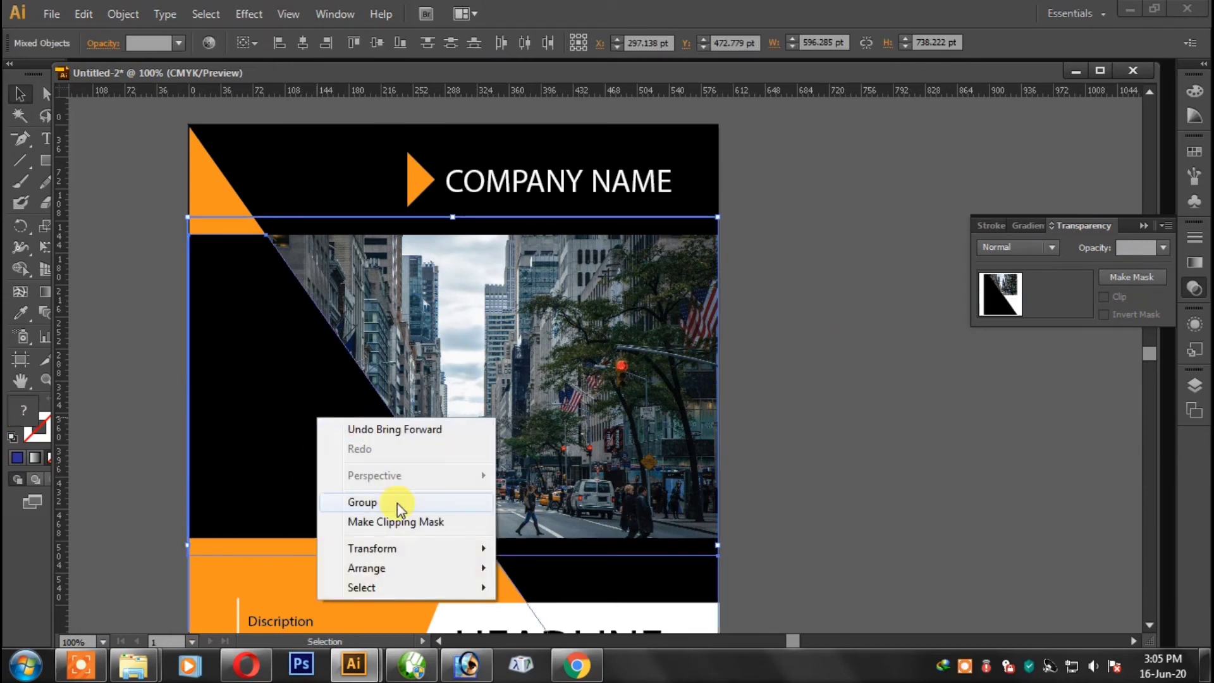
pyautogui.click(391, 527)
pyautogui.click(755, 273)
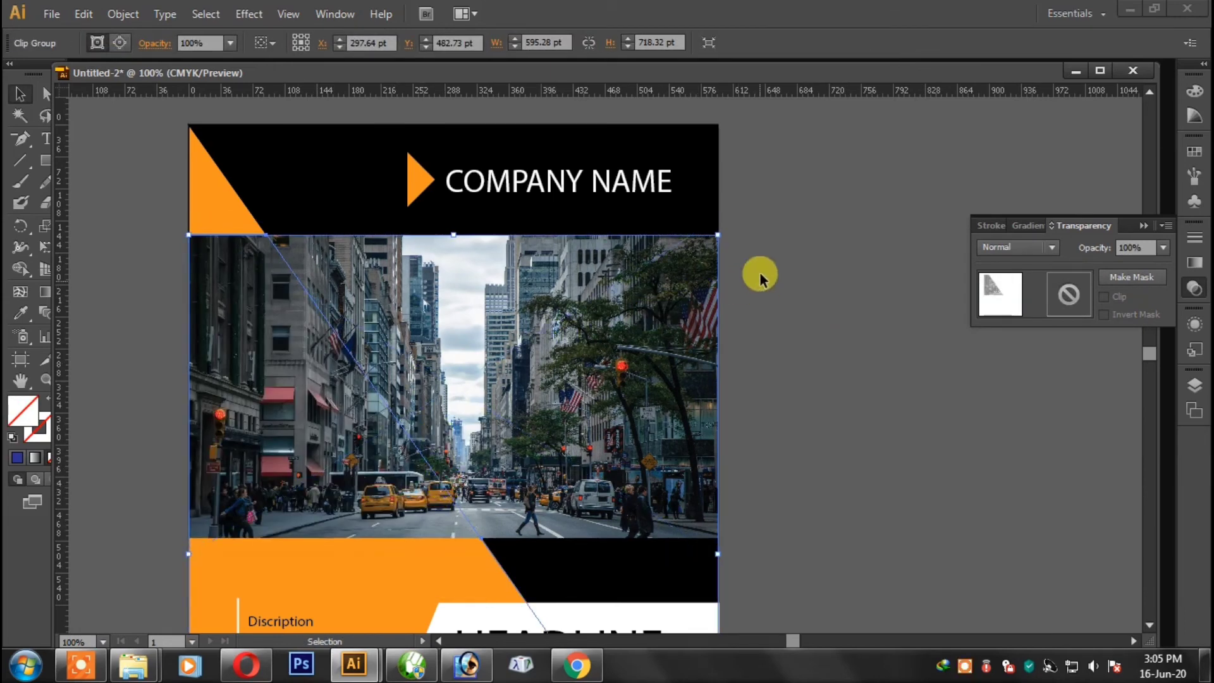
# - Inside the new clip group, set the street photo to 100% opacity with the Multiply blending mode and leave isolation mode
pyautogui.doubleClick(324, 402)
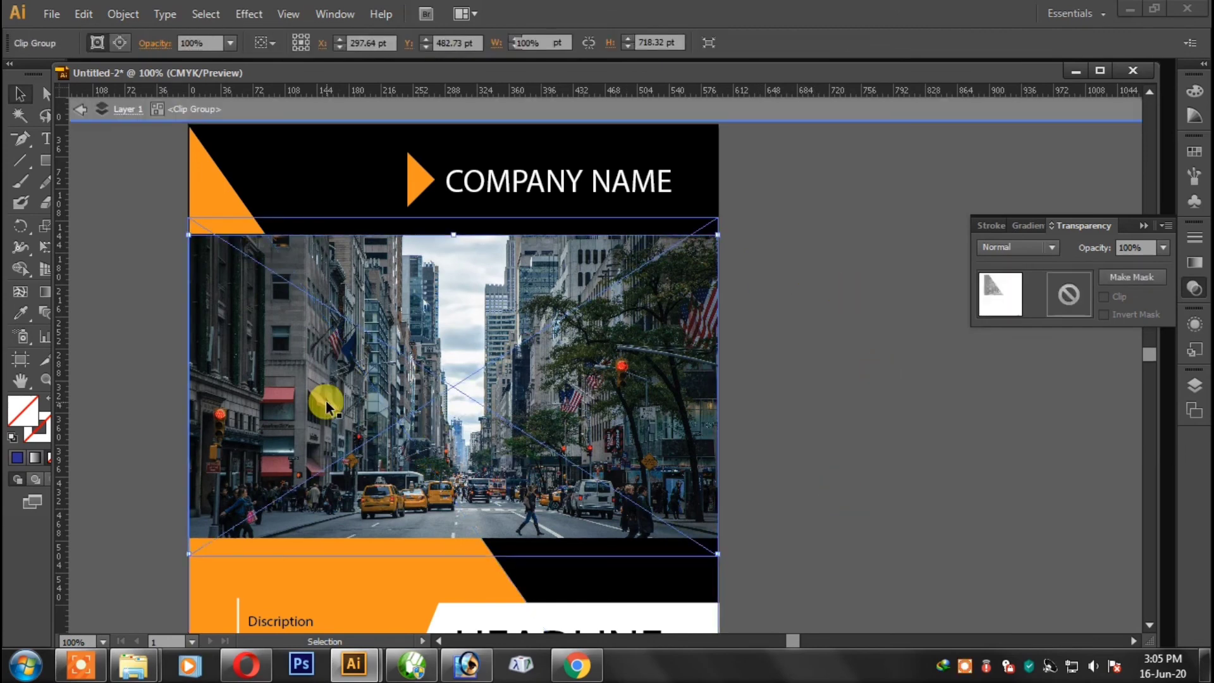
pyautogui.click(322, 397)
pyautogui.click(1164, 248)
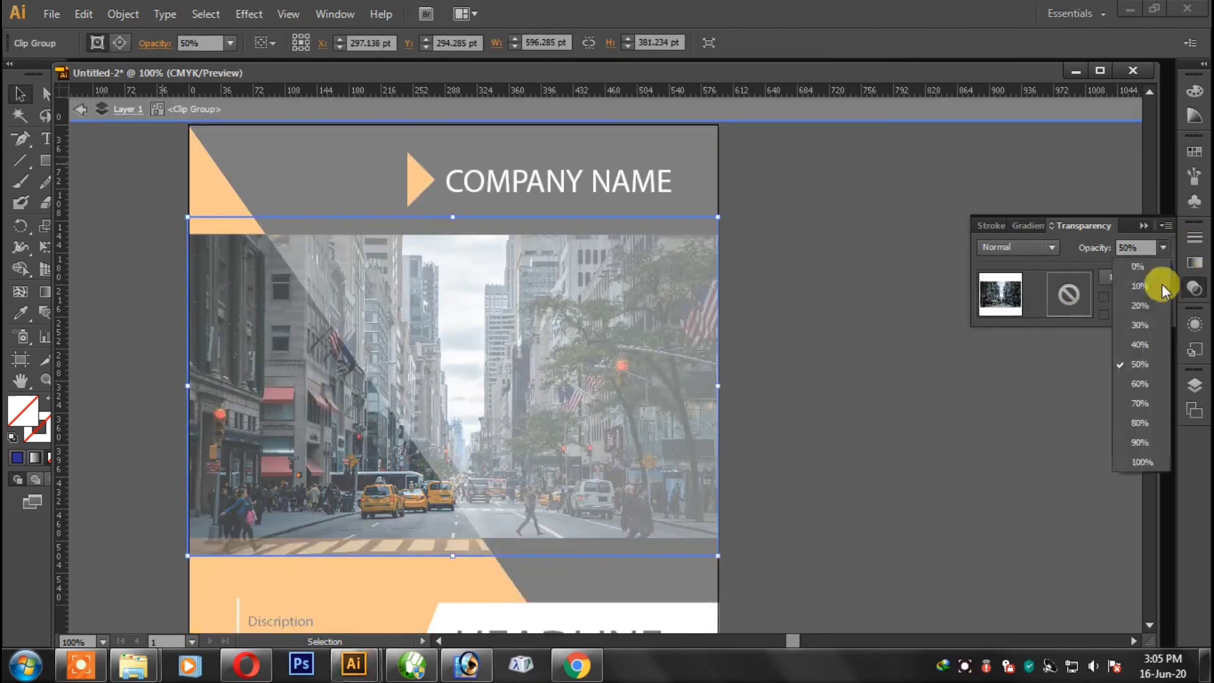
pyautogui.click(1144, 459)
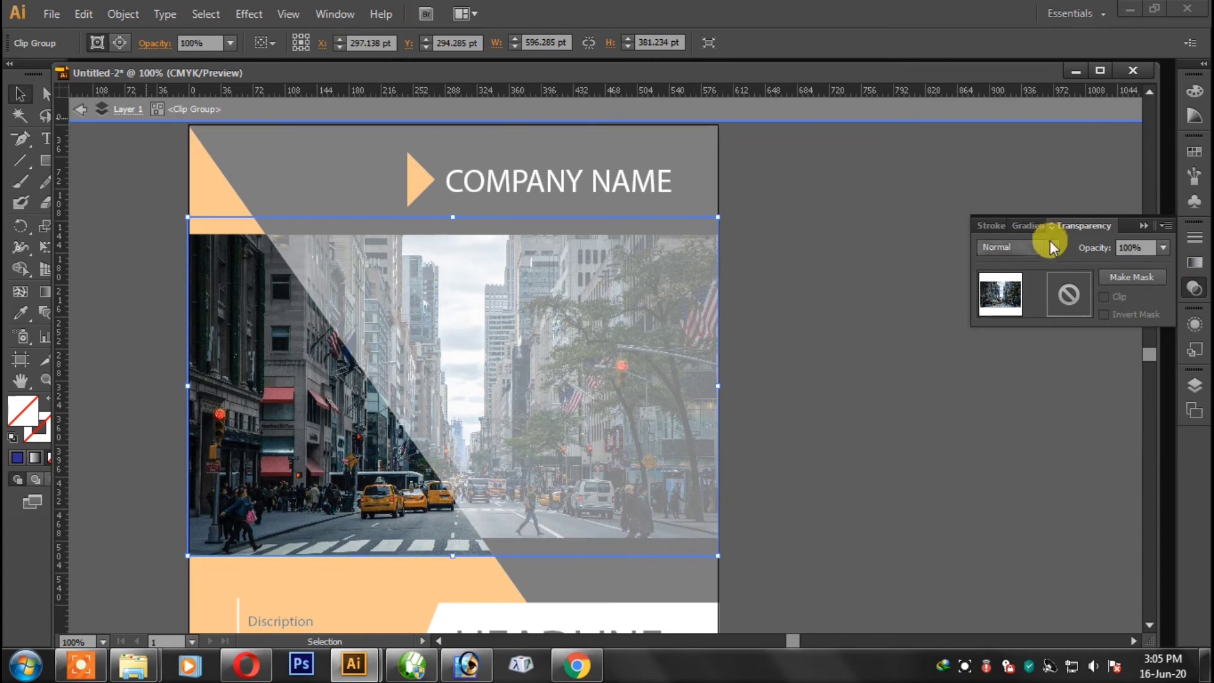
pyautogui.click(1051, 246)
pyautogui.click(1041, 309)
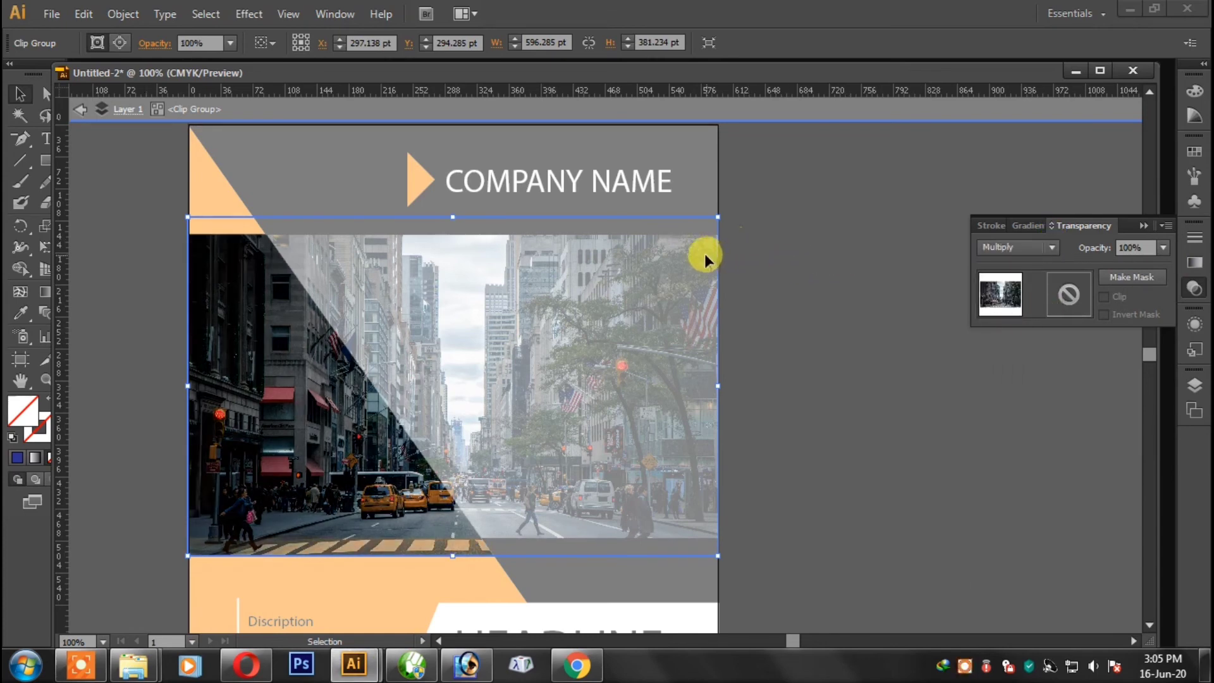
pyautogui.click(738, 109)
pyautogui.click(770, 150)
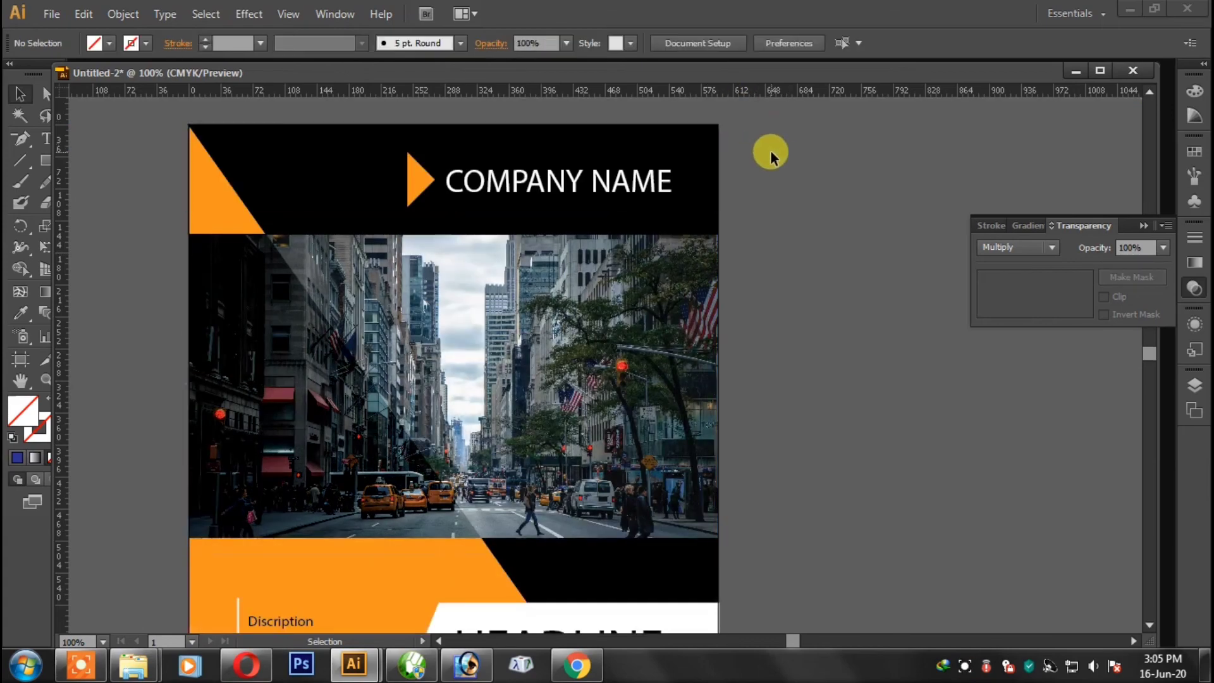
# - Collapse the Transparency panel, and reposition and narrow the document window around the flyer
pyautogui.scroll(-1, 686, 302)
pyautogui.scroll(-2, 686, 301)
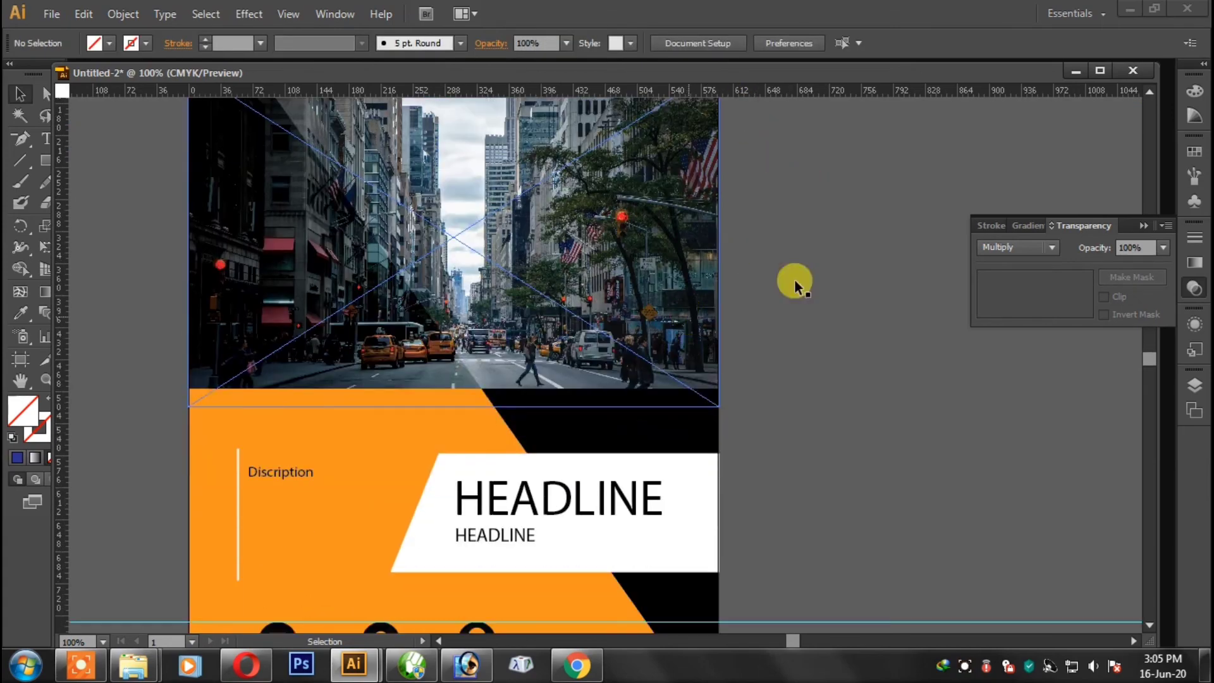
pyautogui.hotkey('ctrl', '-')
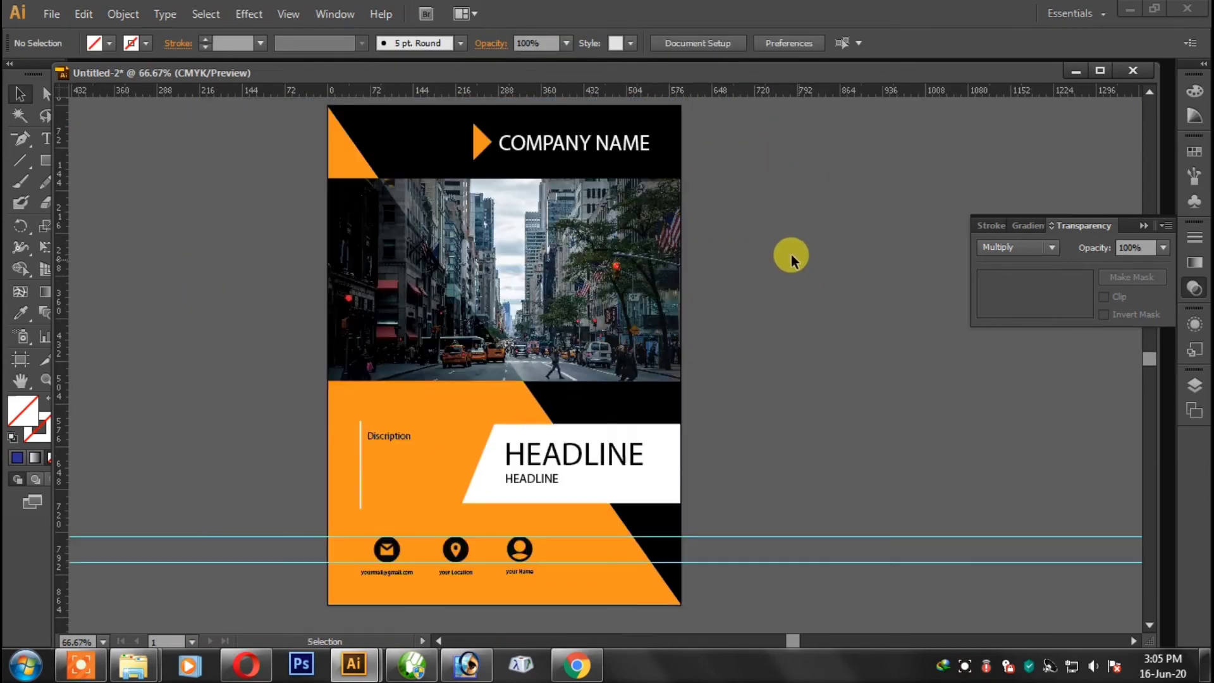
pyautogui.scroll(1, 729, 249)
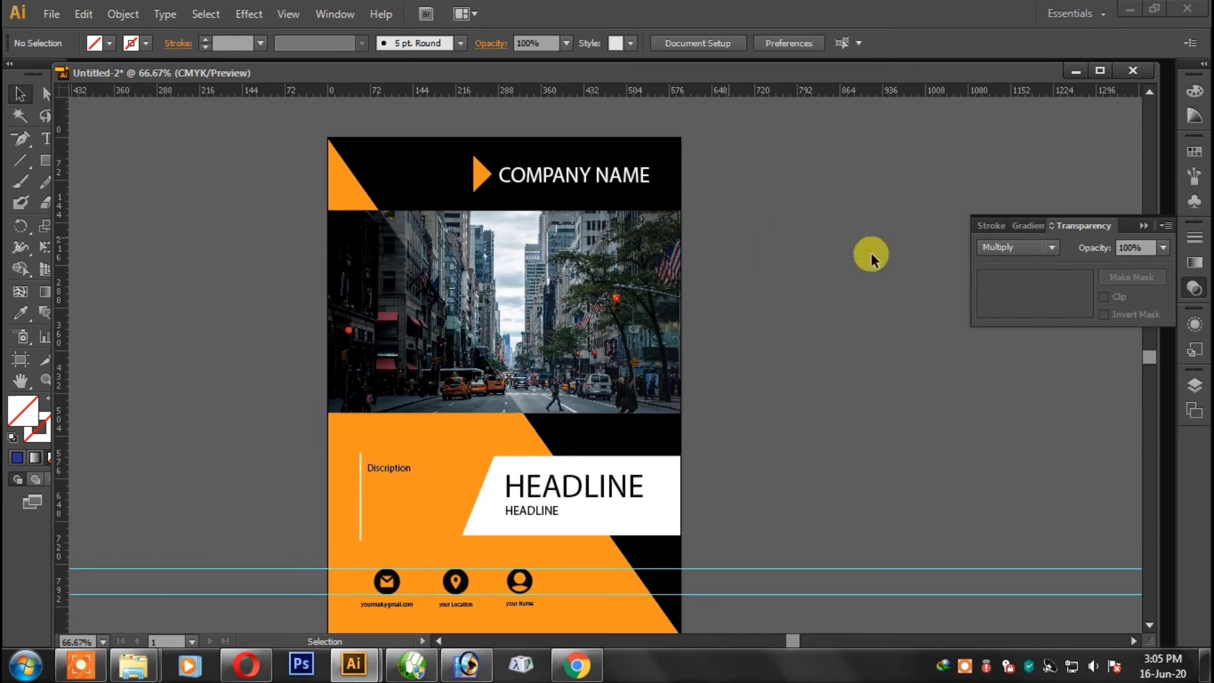
pyautogui.scroll(-1, 871, 260)
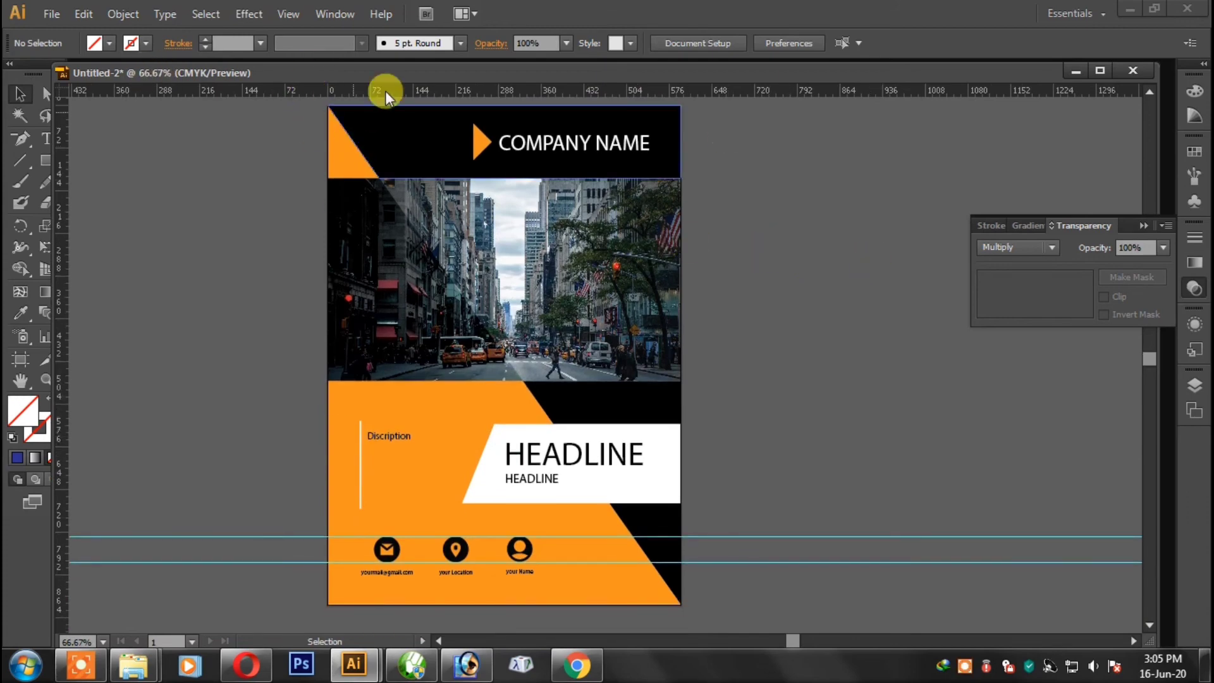
pyautogui.moveTo(388, 74); pyautogui.dragTo(461, 95)
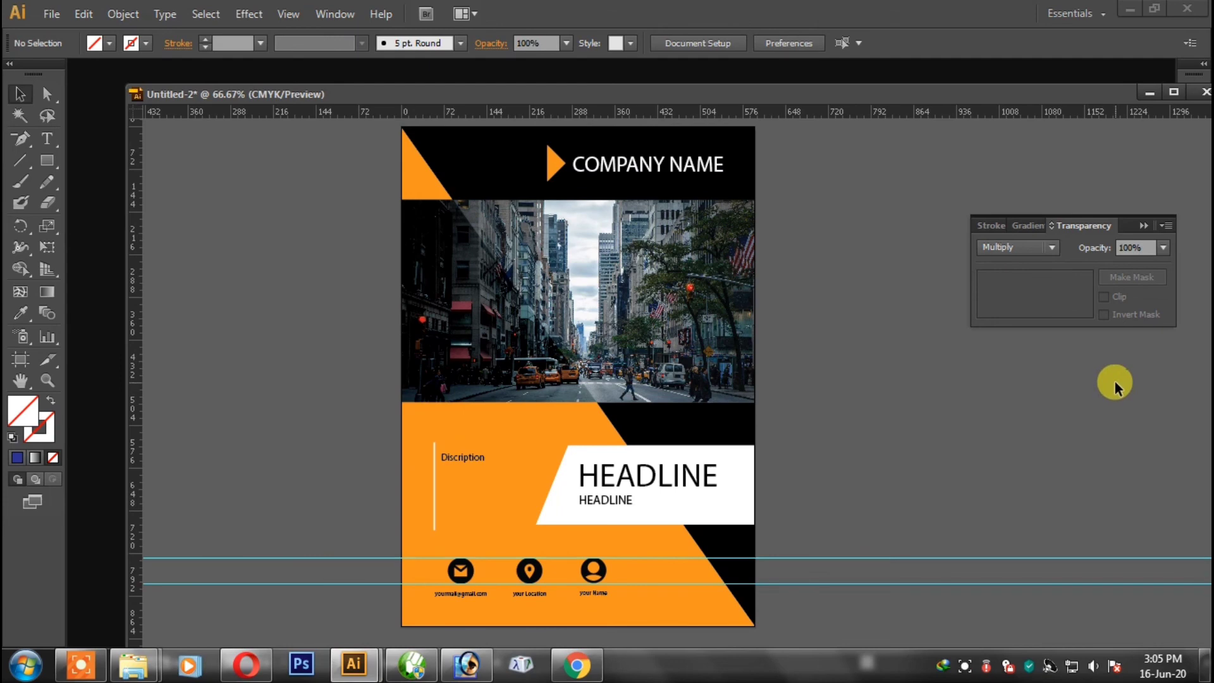
pyautogui.click(1143, 226)
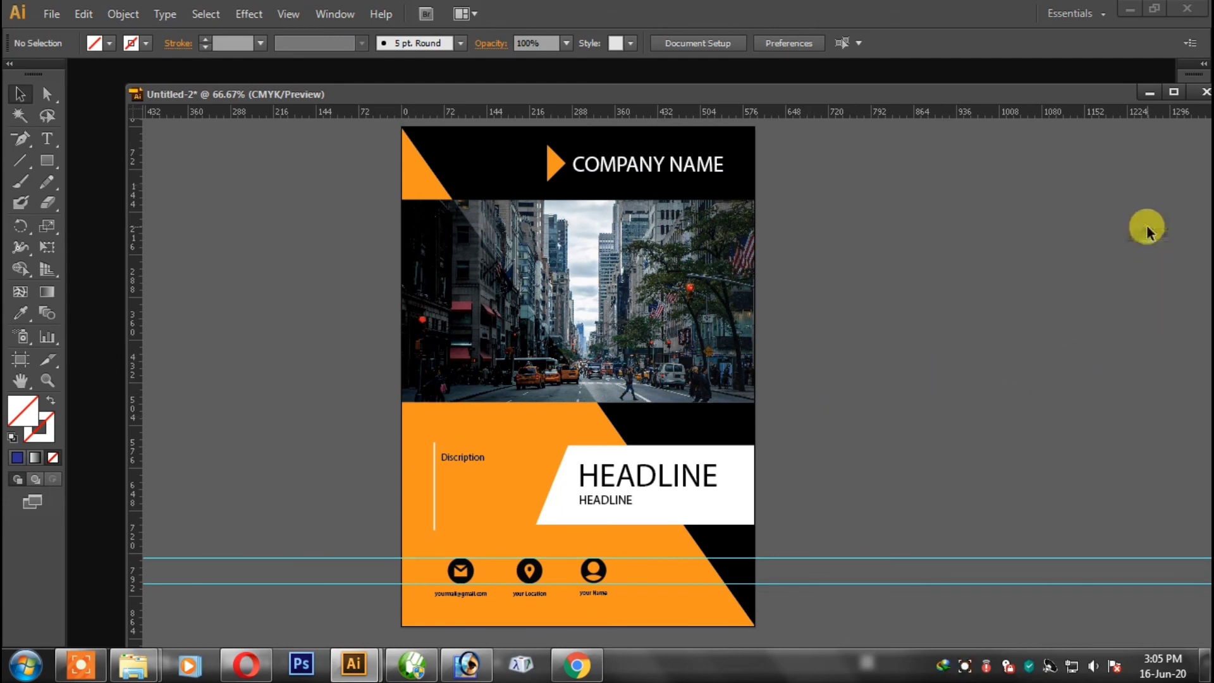
pyautogui.doubleClick(1060, 98)
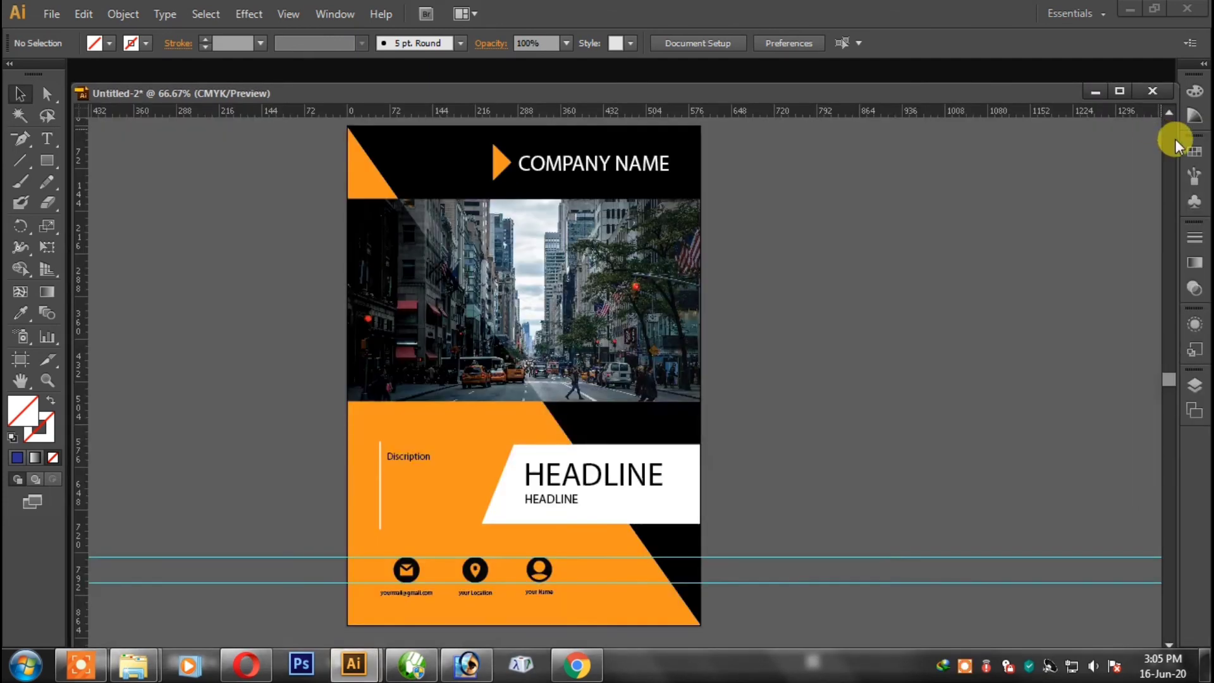
pyautogui.moveTo(1174, 136); pyautogui.dragTo(914, 172)
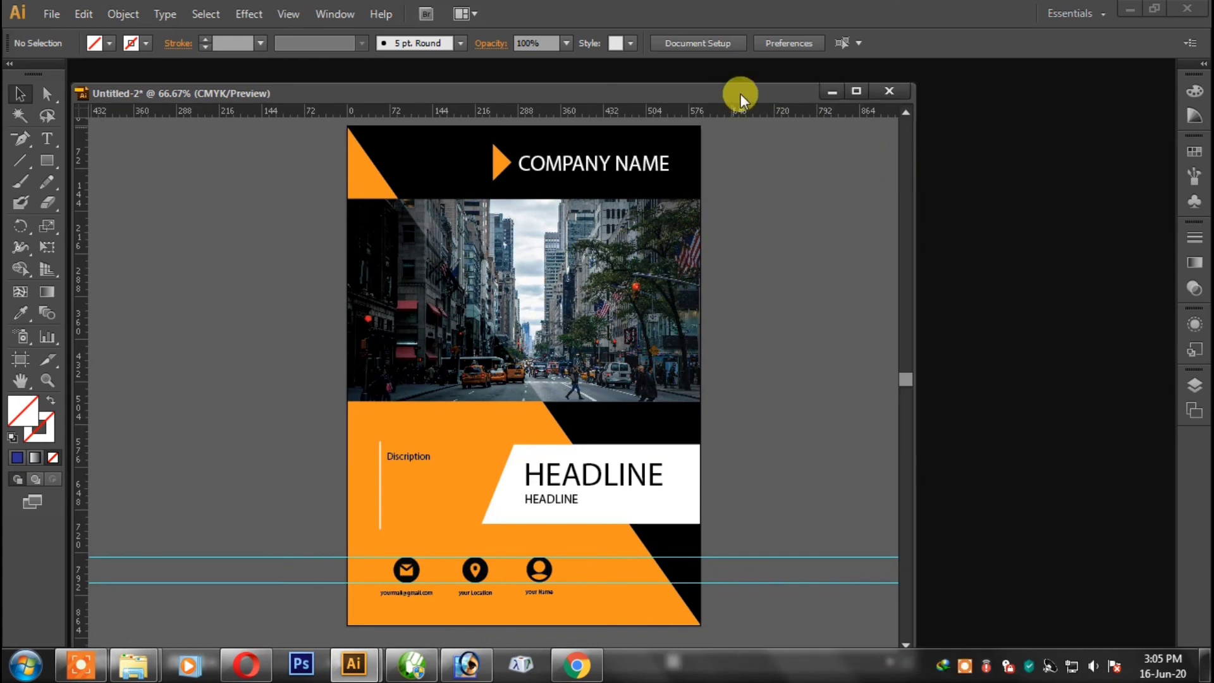
# - Reposition the document window and save the flyer to the Desktop as an Adobe Illustrator file named "templete 01"
pyautogui.moveTo(741, 94); pyautogui.dragTo(810, 93)
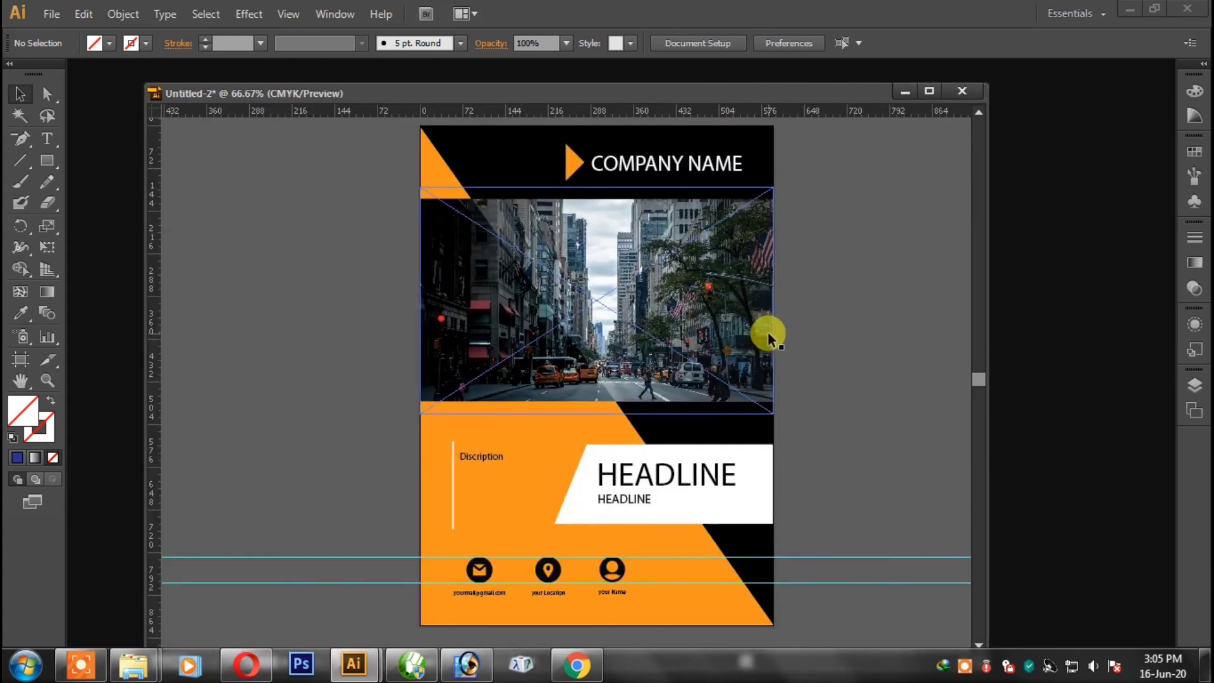
pyautogui.click(44, 15)
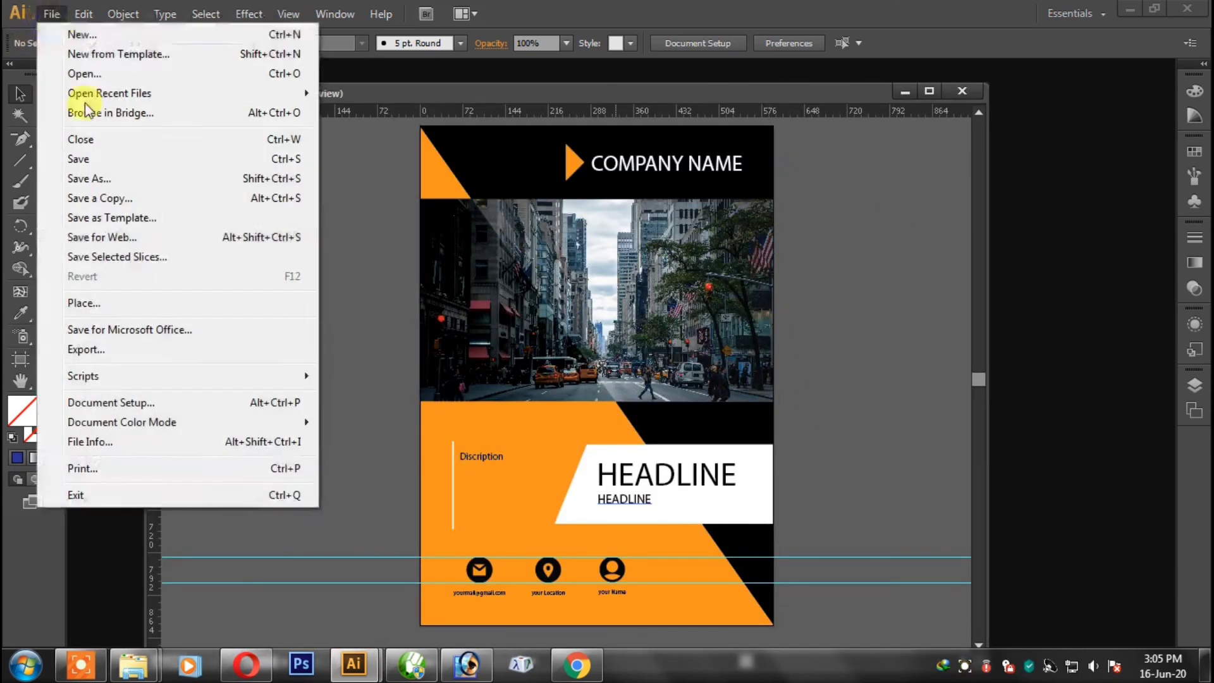
pyautogui.click(111, 177)
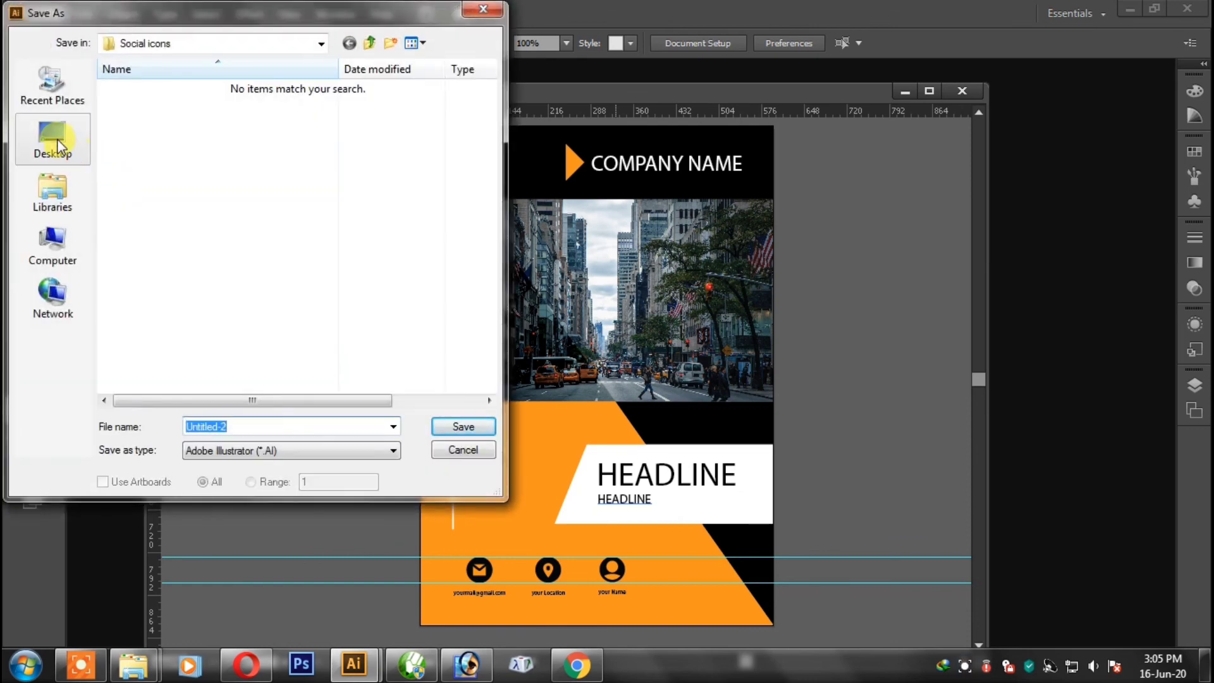
pyautogui.click(57, 143)
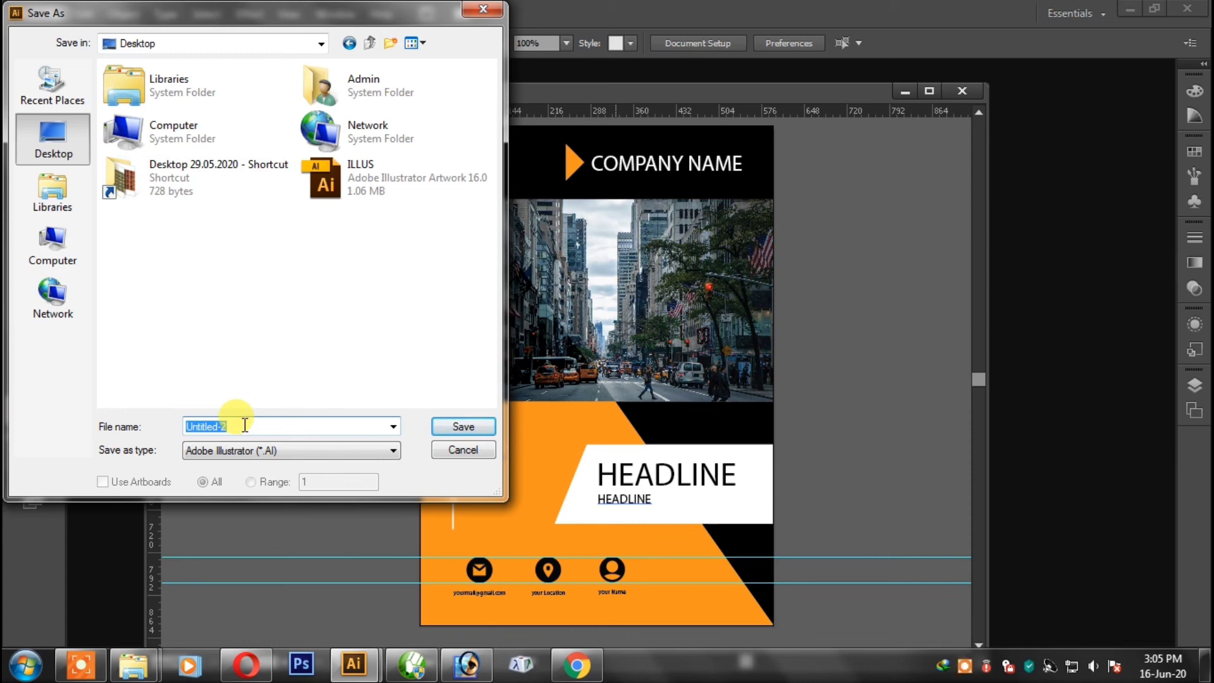
pyautogui.write('tem')
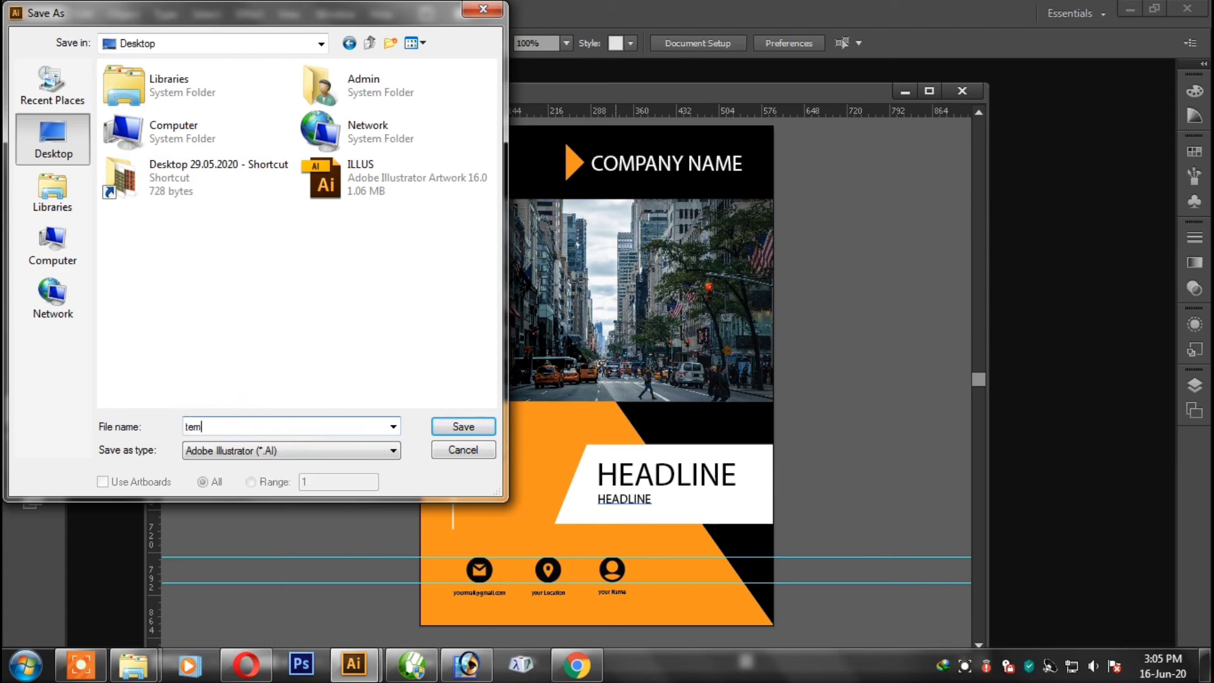
pyautogui.write('plete 01')
pyautogui.press('Return')
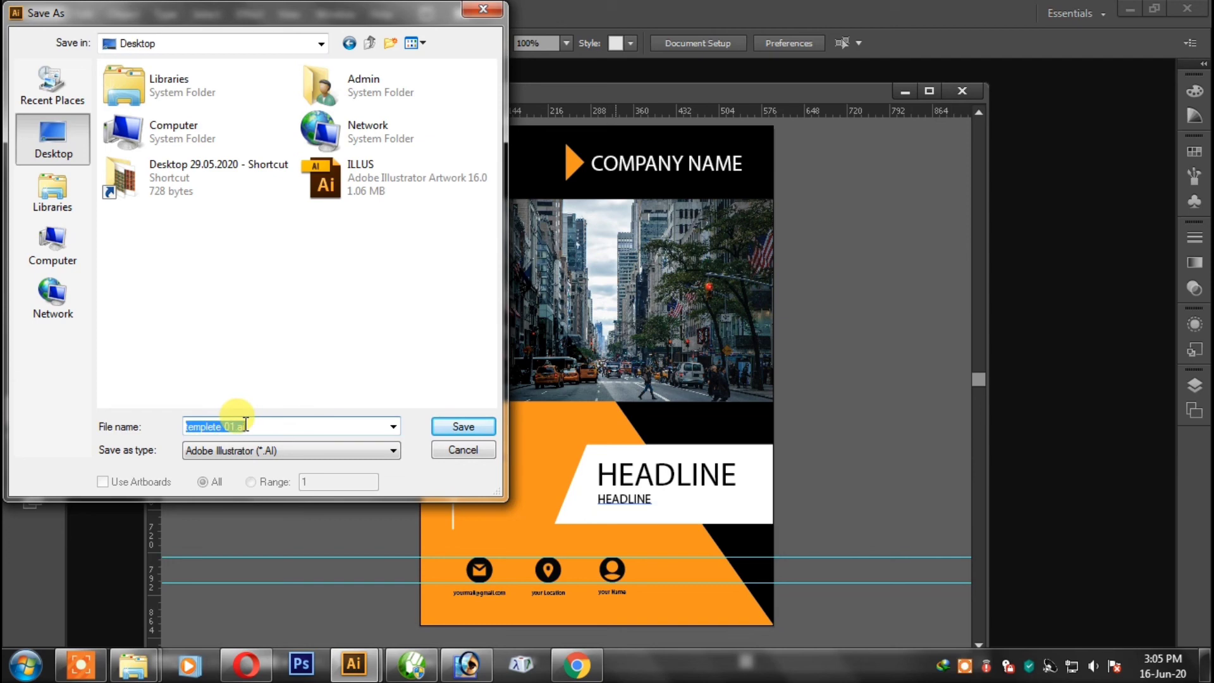
pyautogui.click(463, 427)
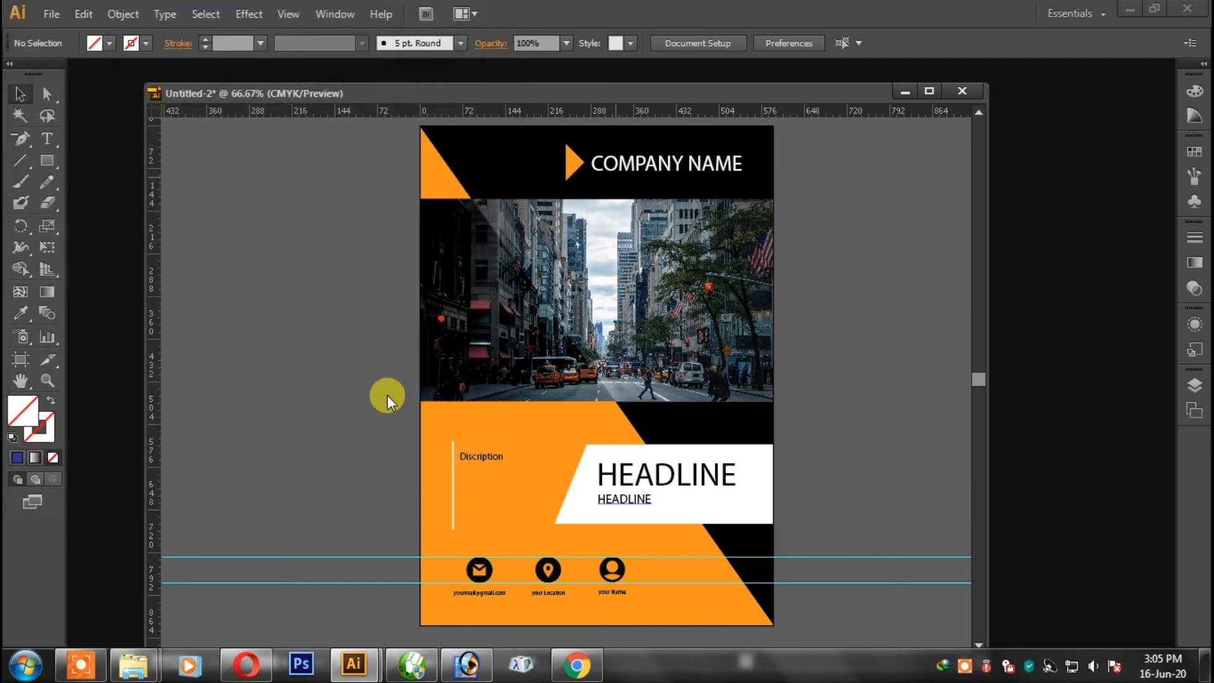